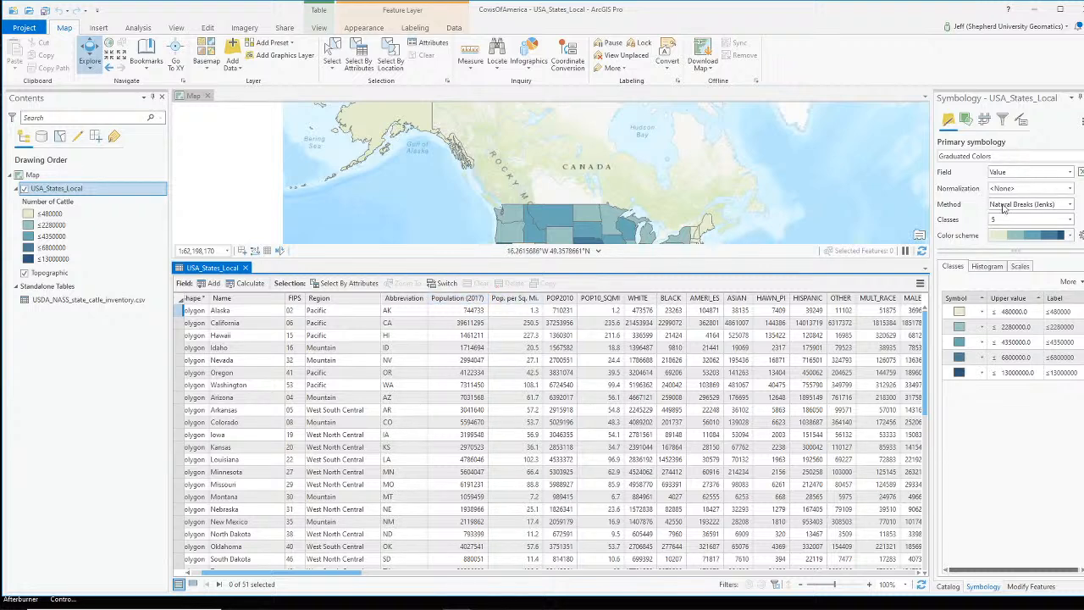
Add SCPRC-EST2019-18+POP-RES.csv from the Cattle_Inventory_Jan2020 project folder to the map and open its table.
mouse_move(947, 605)
left_click(947, 586)
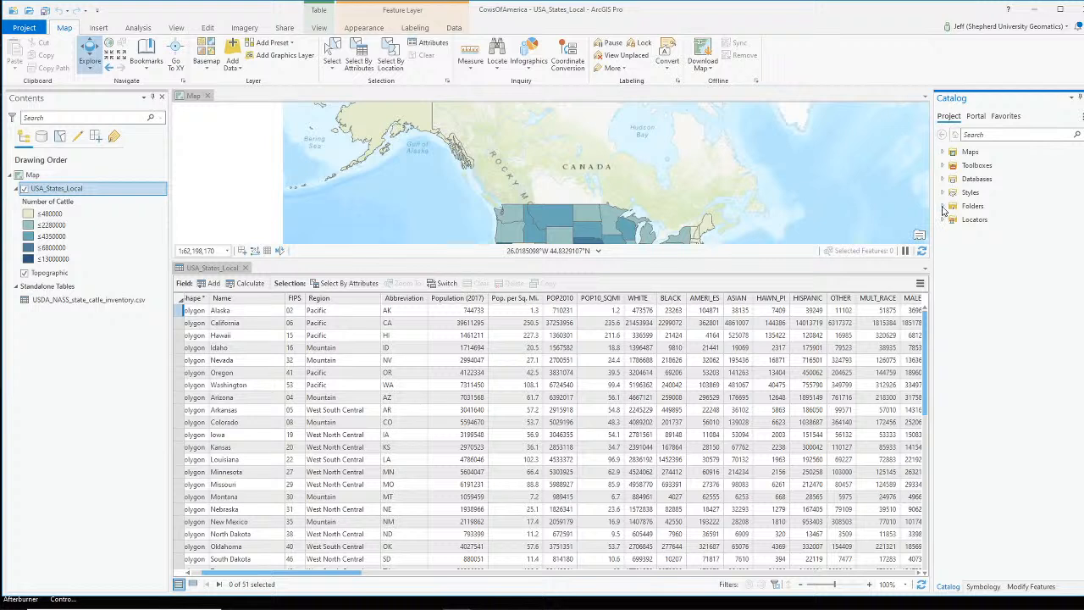
left_click(942, 207)
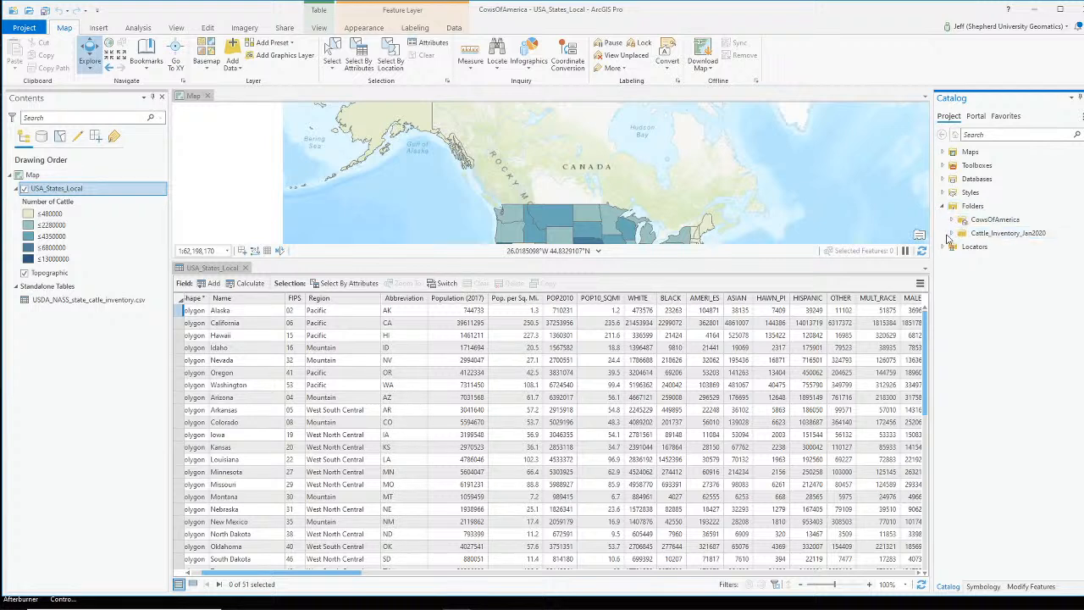
left_click(953, 234)
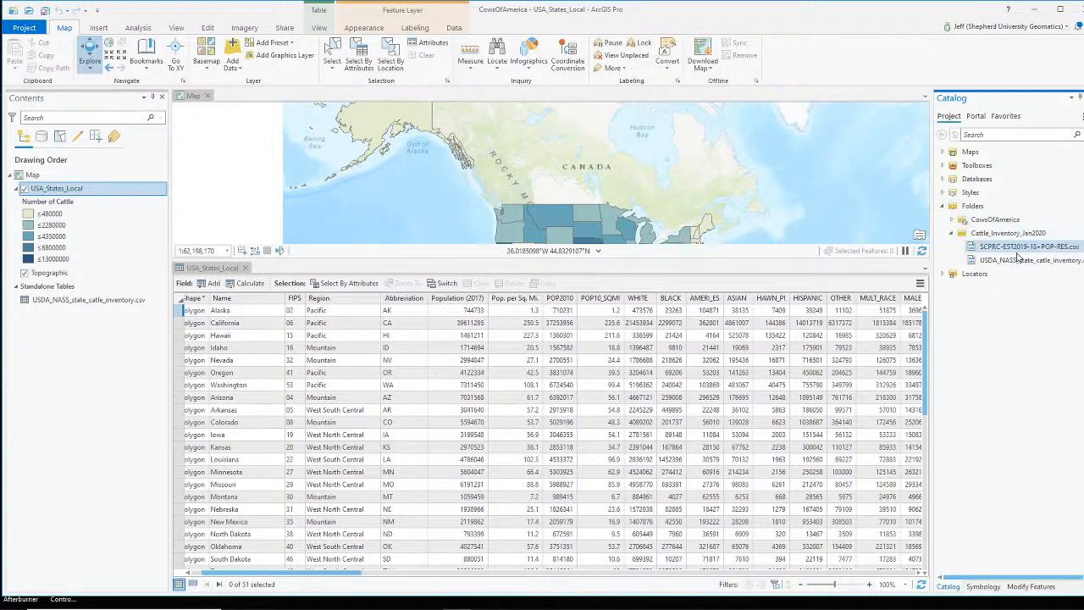
left_click_drag(990, 218, 997, 209)
left_click(1034, 285)
left_click_drag(1021, 252, 153, 360)
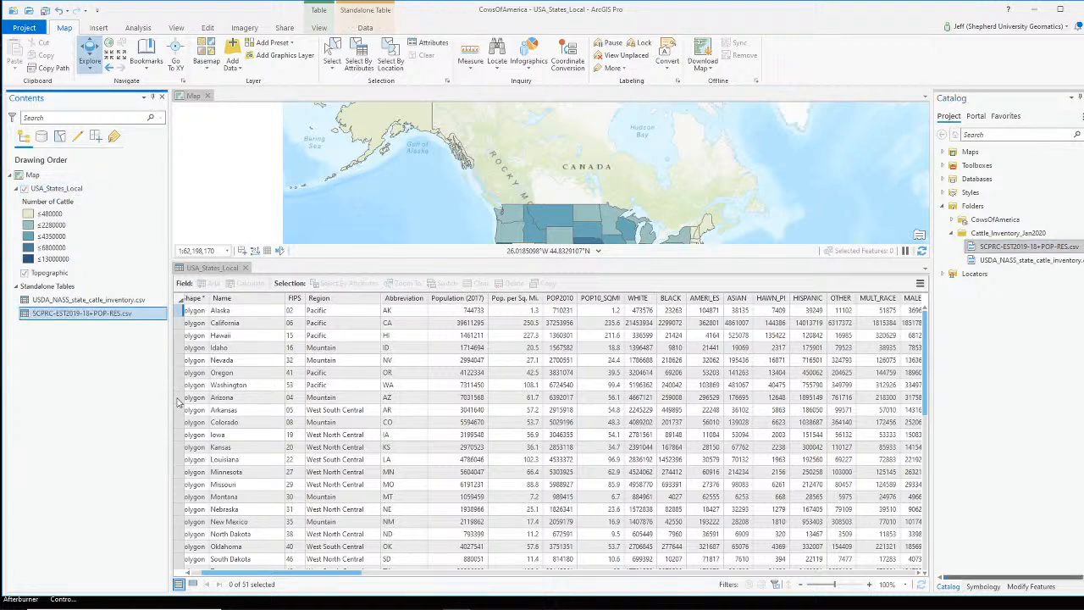
right_click(88, 316)
left_click(126, 336)
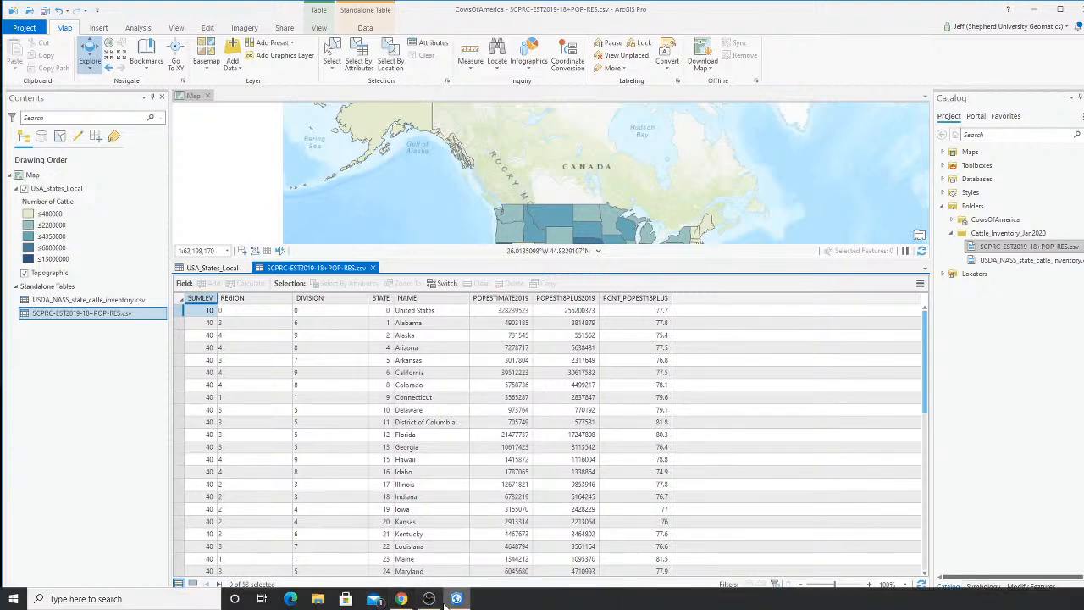
left_click(456, 599)
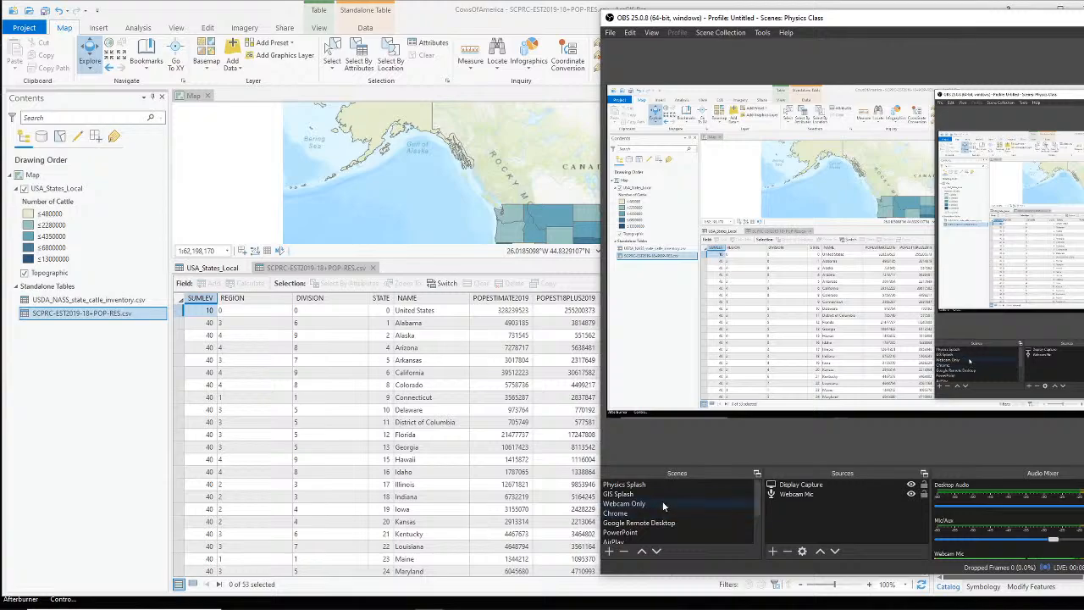
left_click(663, 503)
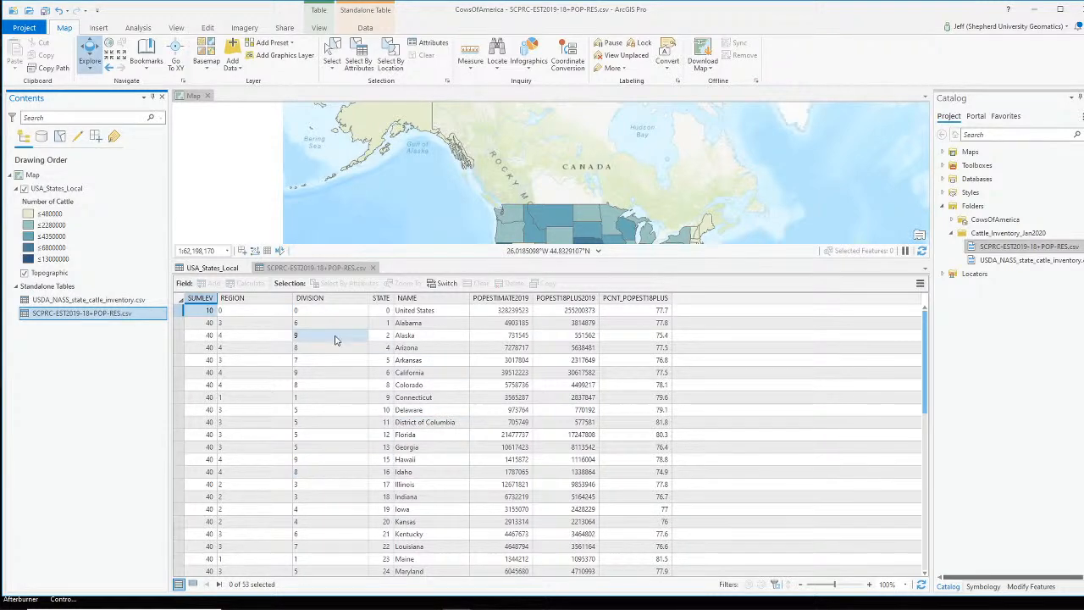
Compare the STATE codes in the population table with the State ANSI codes in the USA_States_Local table.
left_click(381, 299)
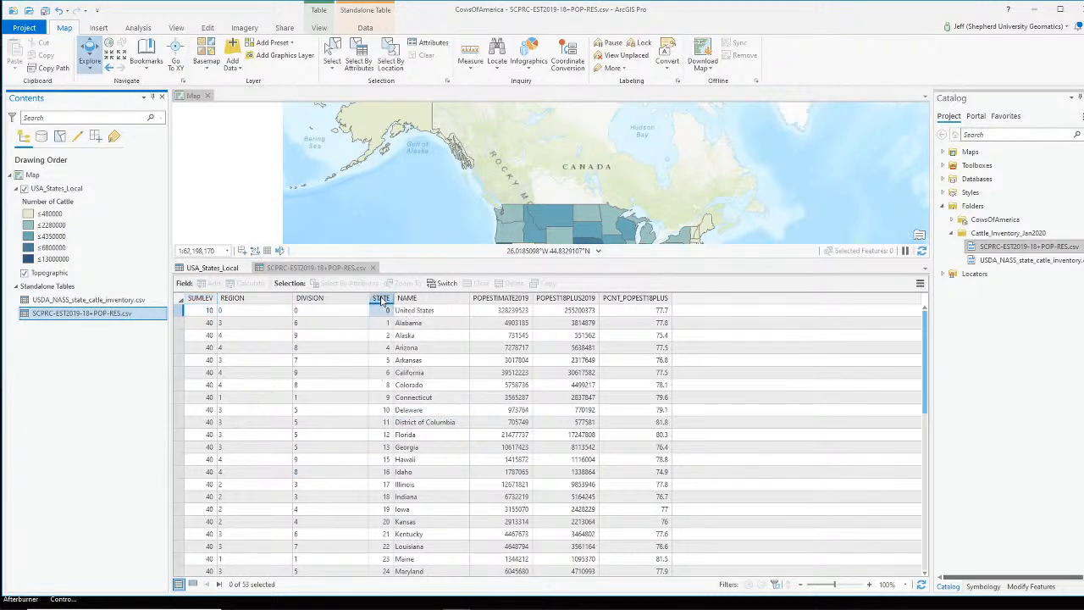
left_click(213, 268)
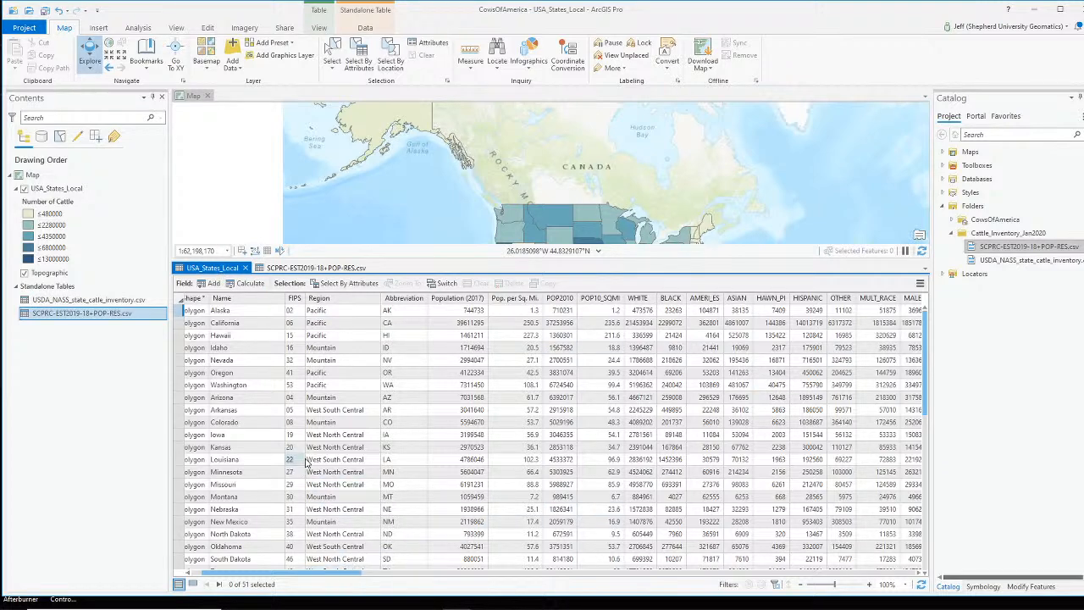
scroll(309, 464, "down", 1)
left_click_drag(346, 575, 543, 591)
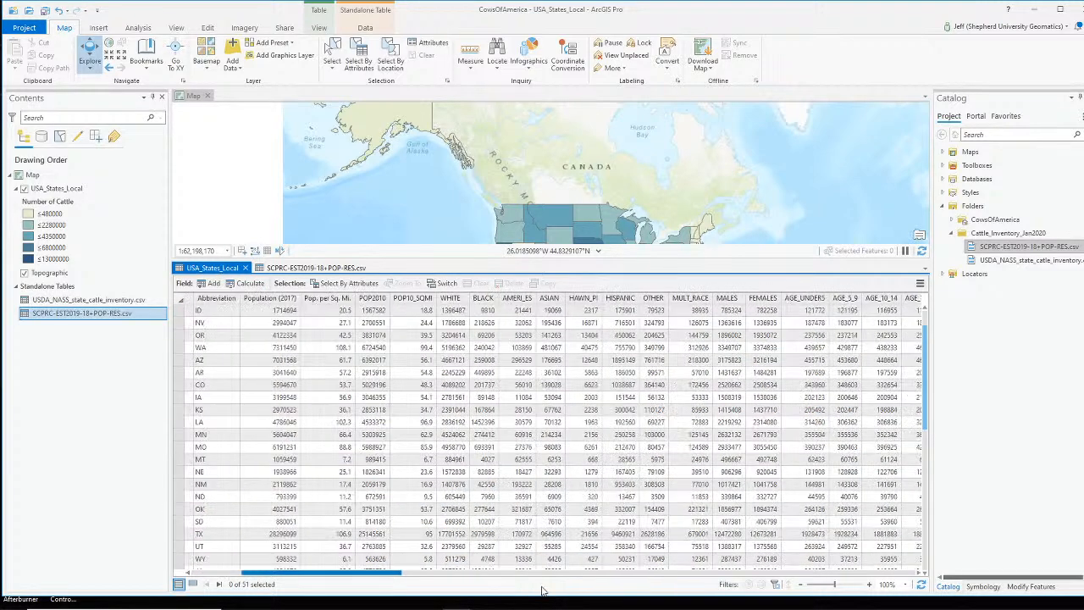
left_click_drag(781, 585, 926, 576)
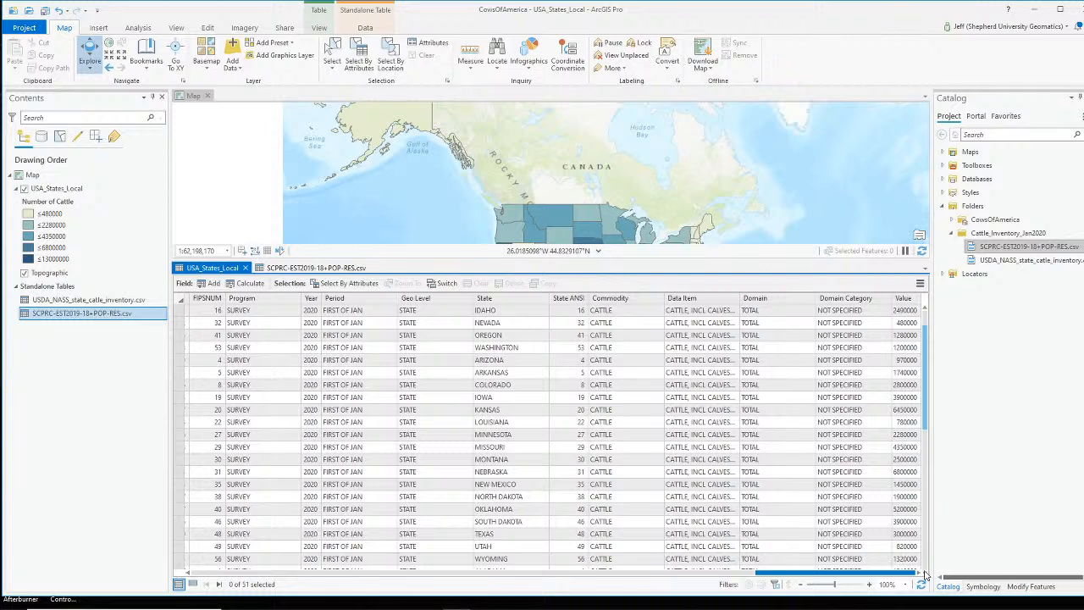
double_click(572, 300)
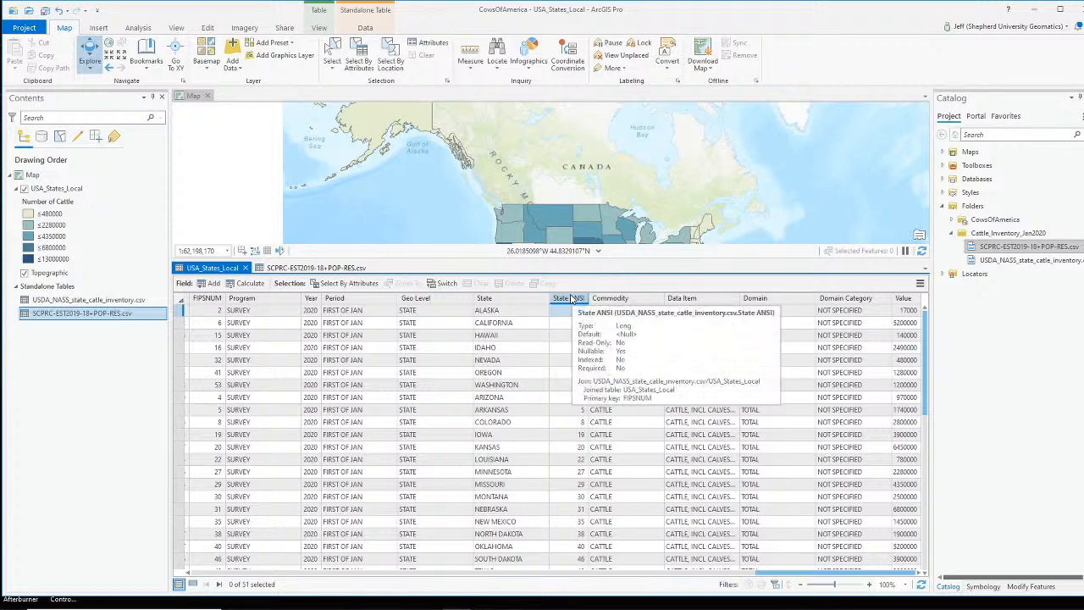
left_click(305, 268)
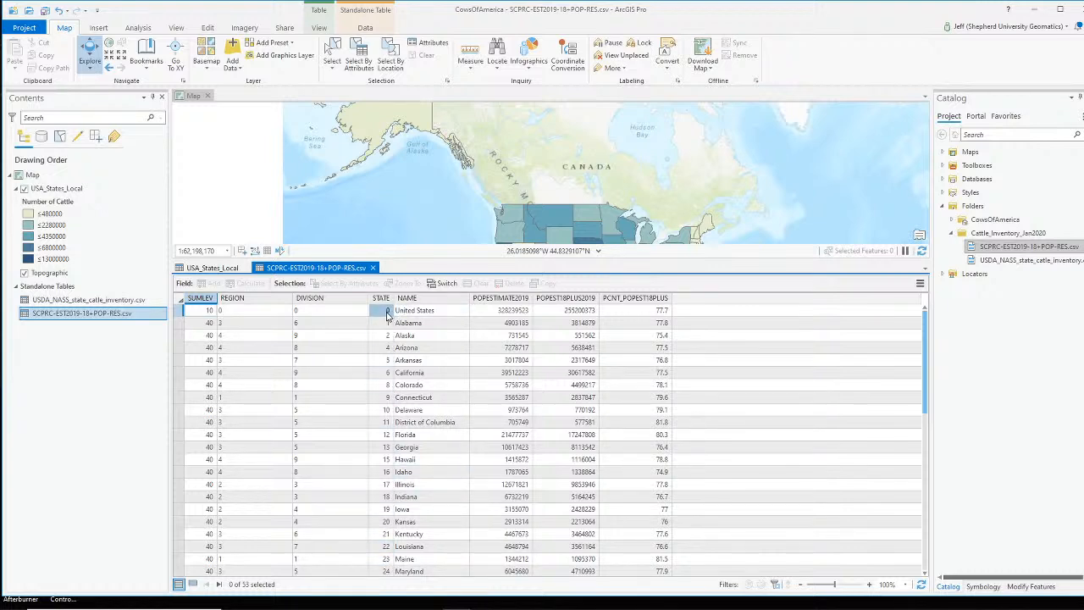
scroll(385, 360, "down", 3)
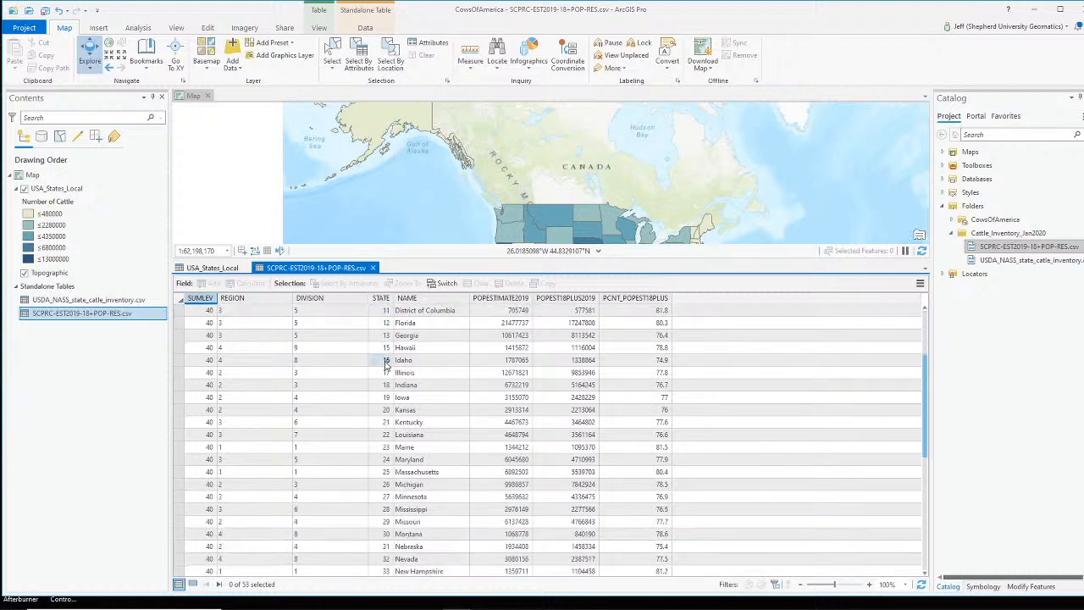
scroll(386, 362, "up", 2)
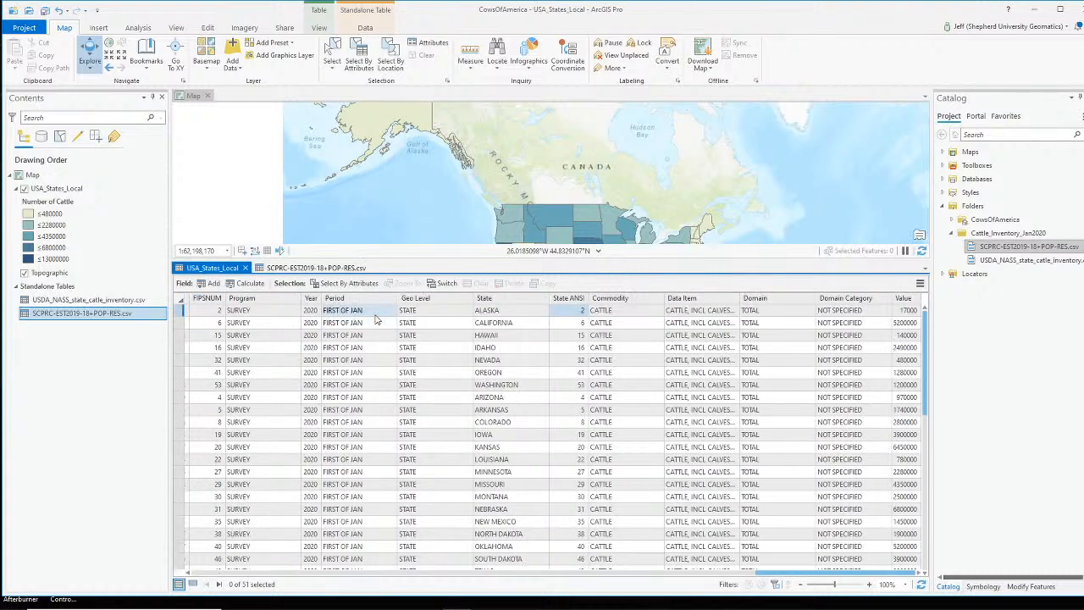
scroll(578, 383, "down", 1)
scroll(579, 384, "down", 4)
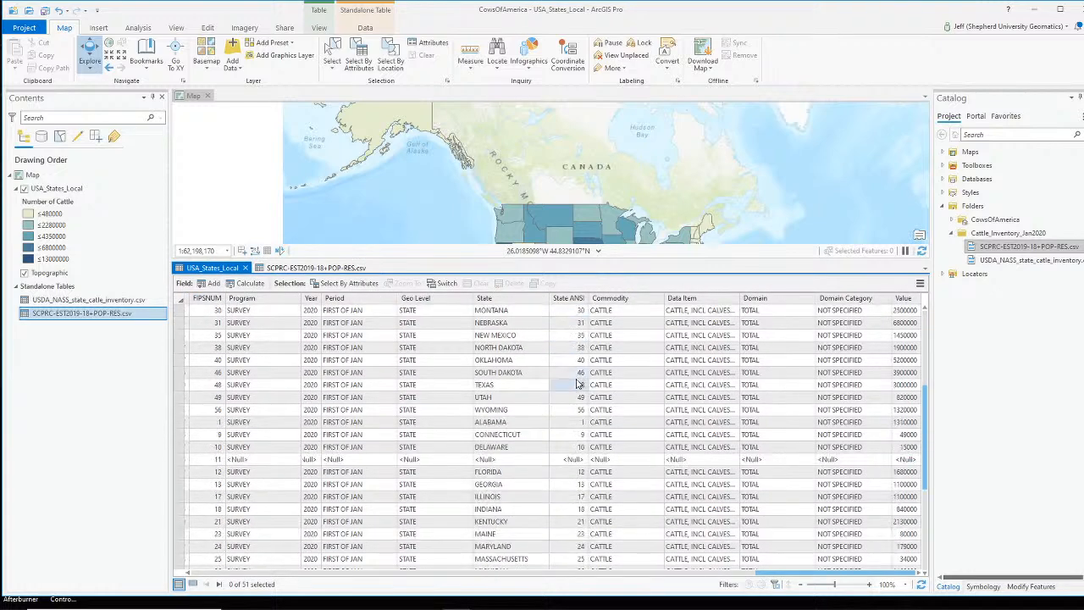
scroll(579, 383, "down", 2)
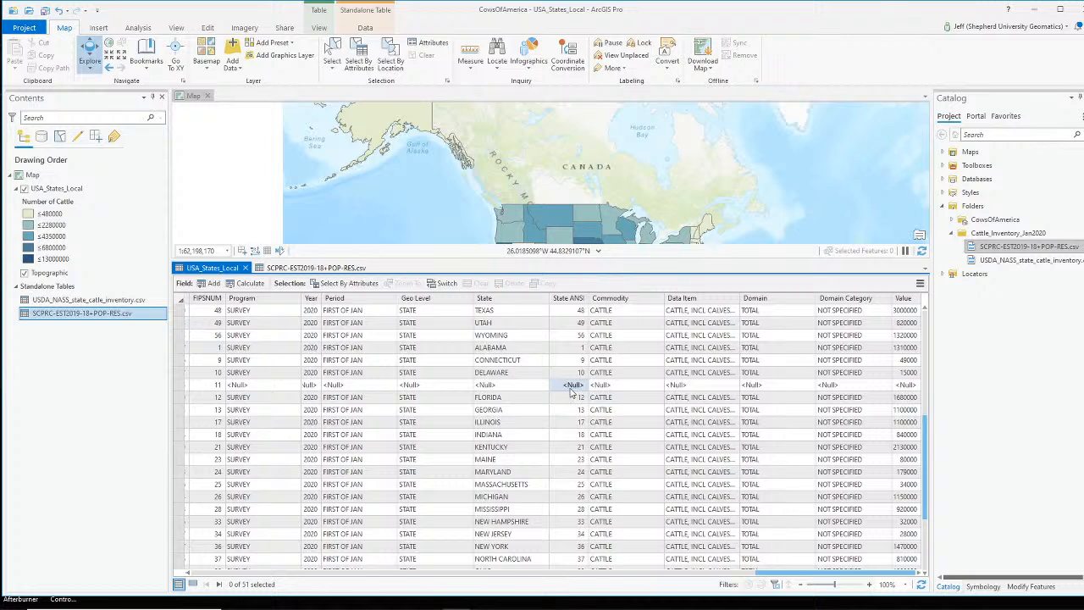
scroll(572, 389, "down", 4)
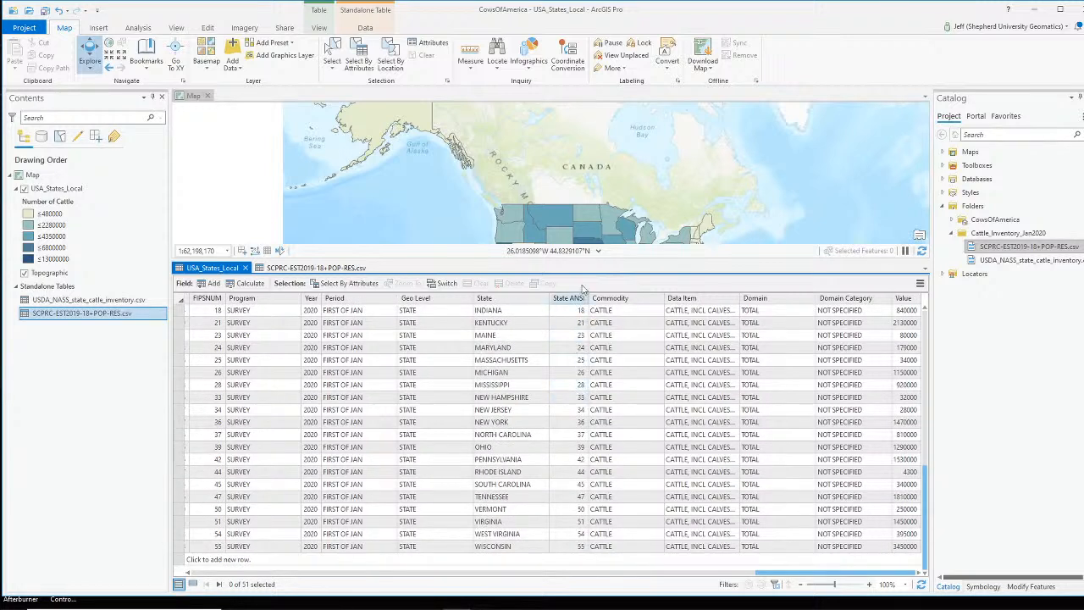
Start a join on the USA_States_Local layer with USDA_NASS_state_catle_inventory.csv.State ANSI as the input join field.
right_click(81, 189)
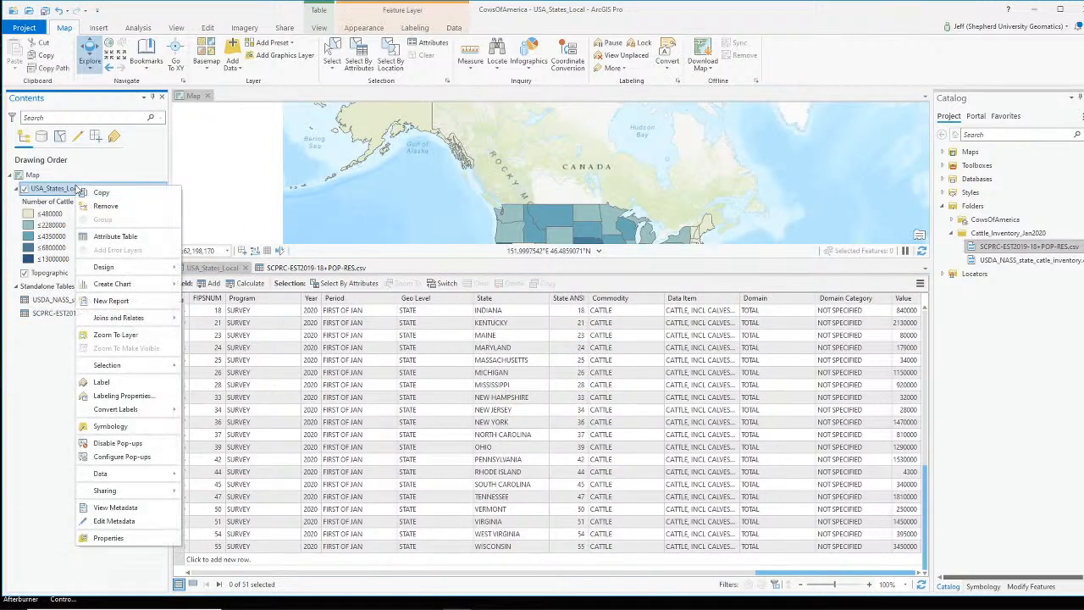
mouse_move(138, 323)
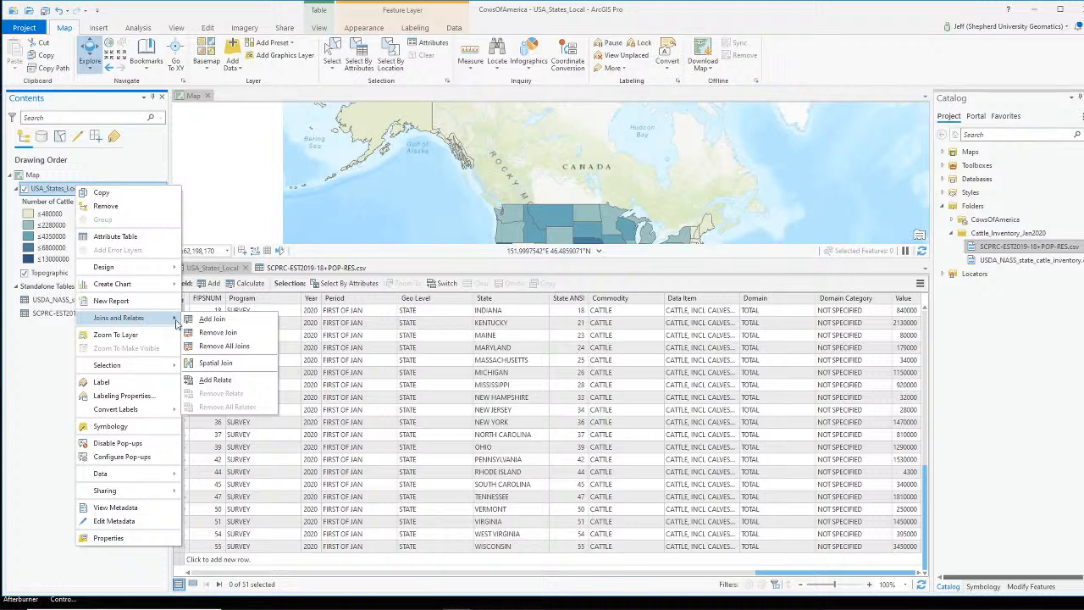
left_click(212, 319)
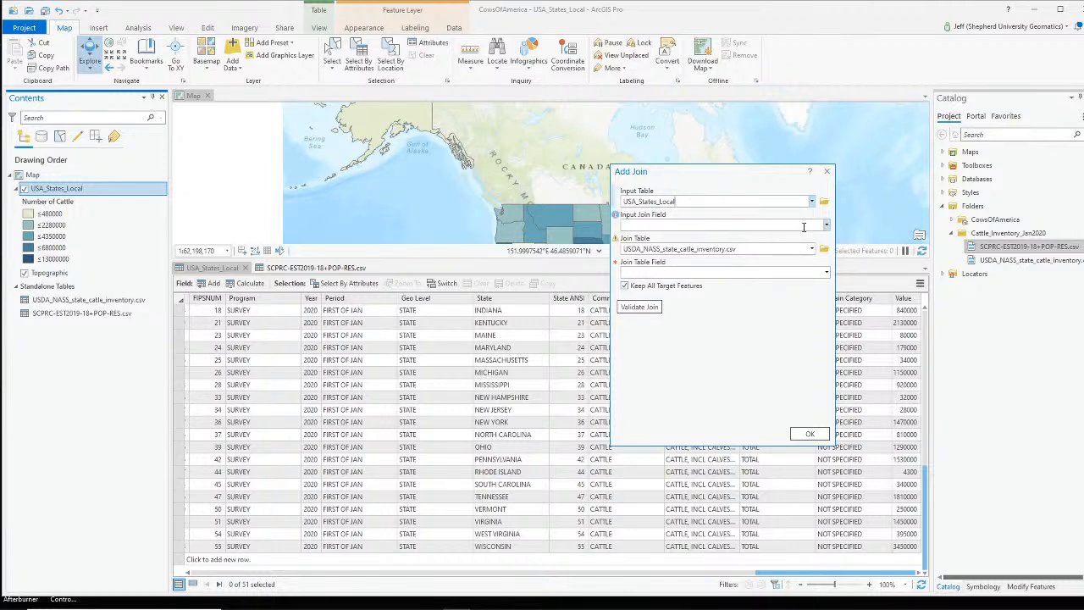
left_click(828, 227)
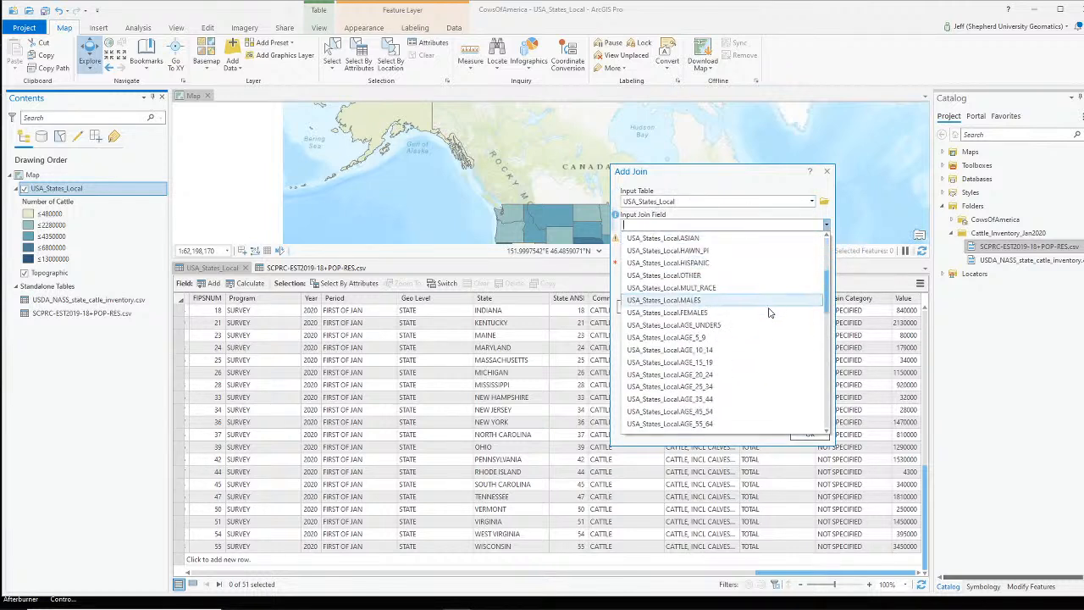
scroll(769, 316, "down", 5)
scroll(769, 316, "down", 3)
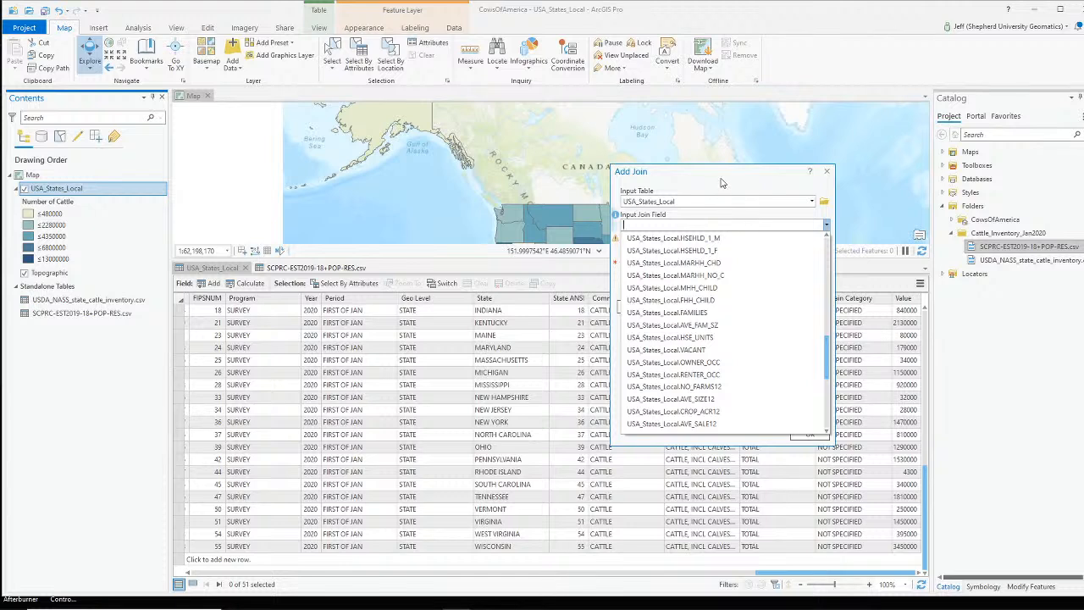
left_click(722, 182)
left_click(809, 227)
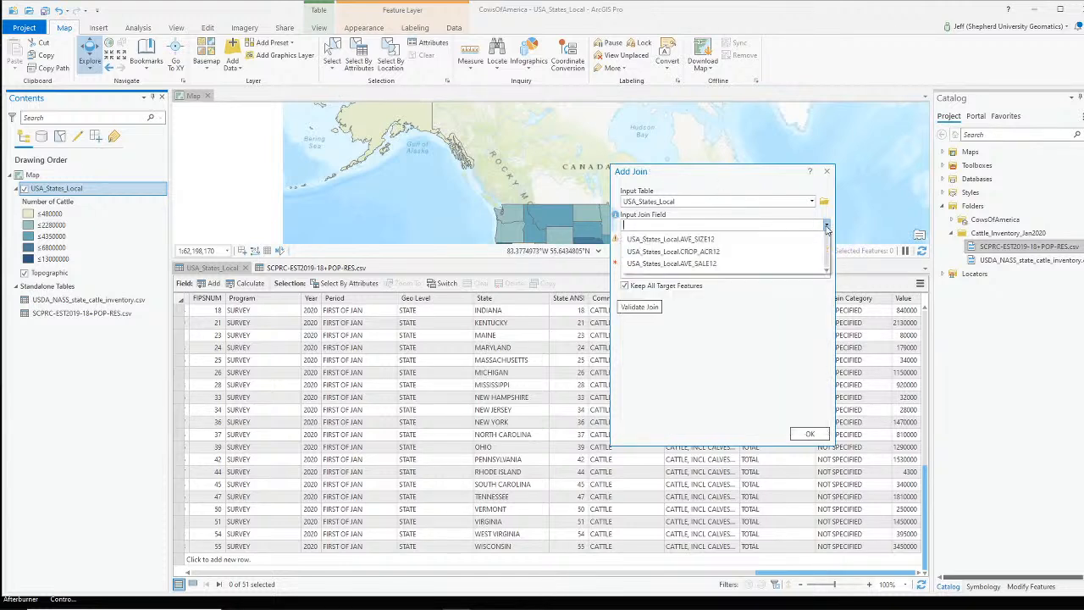
scroll(742, 373, "down", 10)
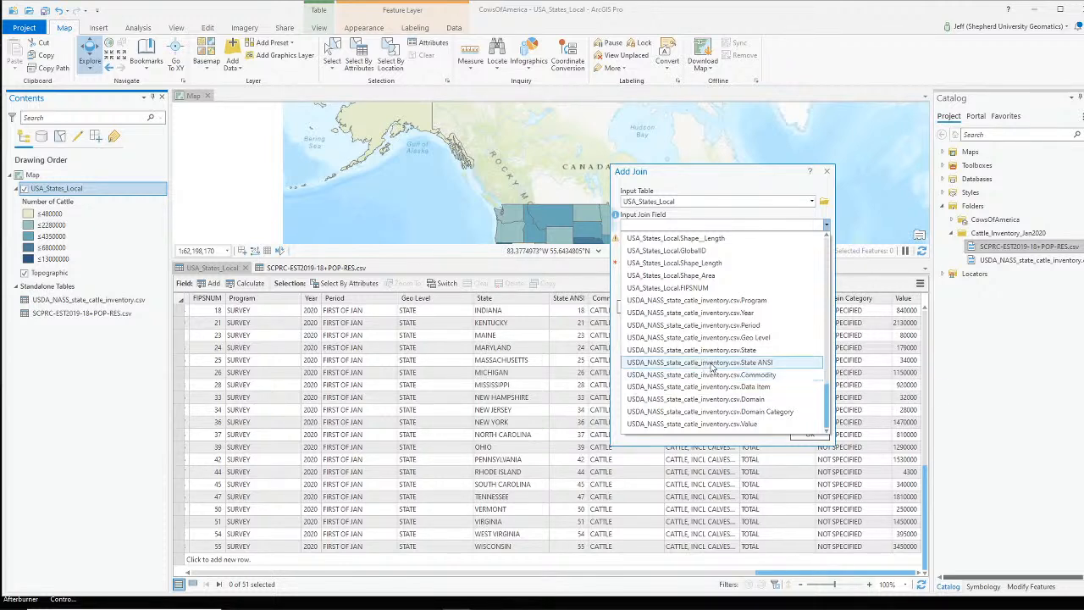
left_click(763, 364)
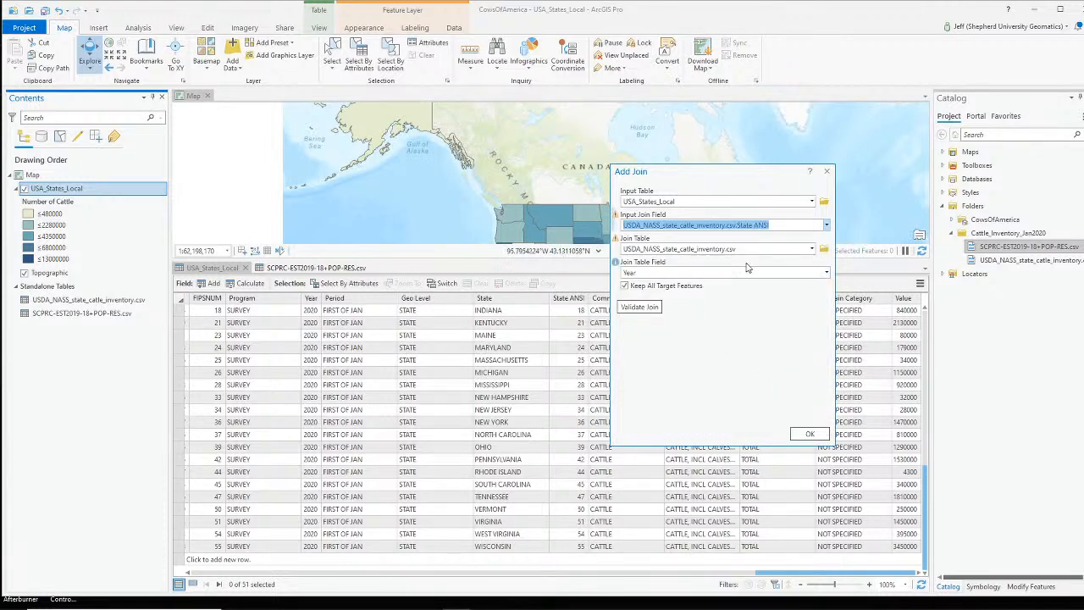
Set the join table to SCPRC-EST2019-18+POP-RES.csv with STATE as its join field, and run the join.
left_click(811, 251)
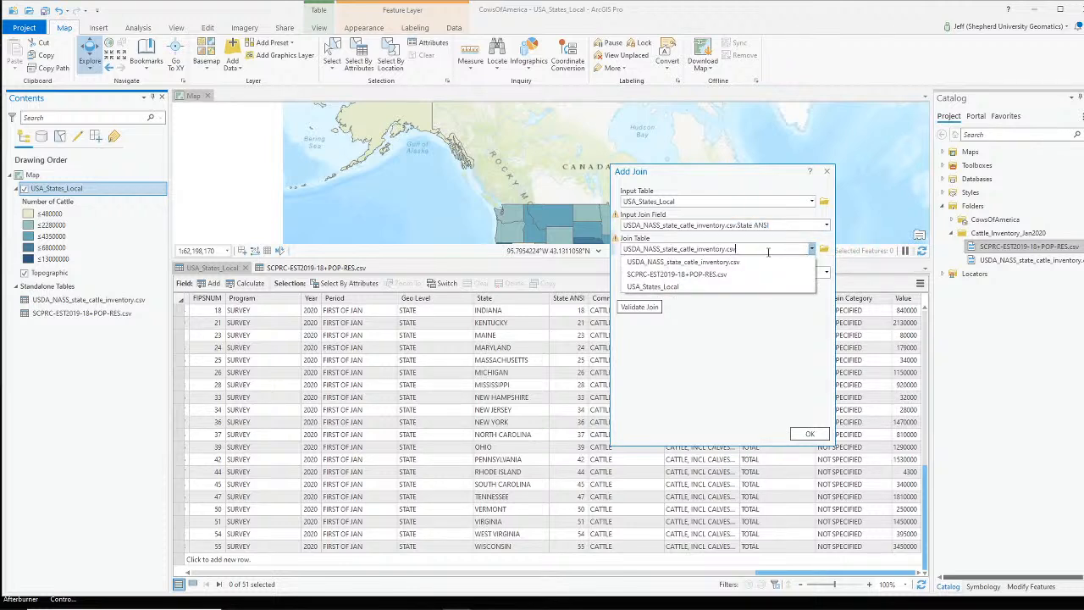
left_click(741, 273)
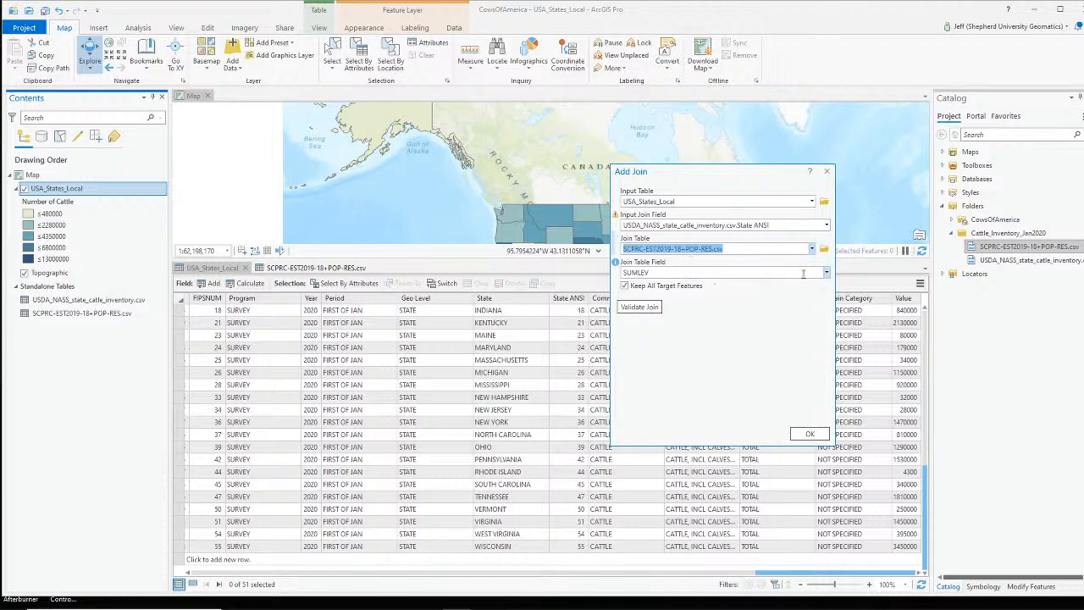
left_click(824, 274)
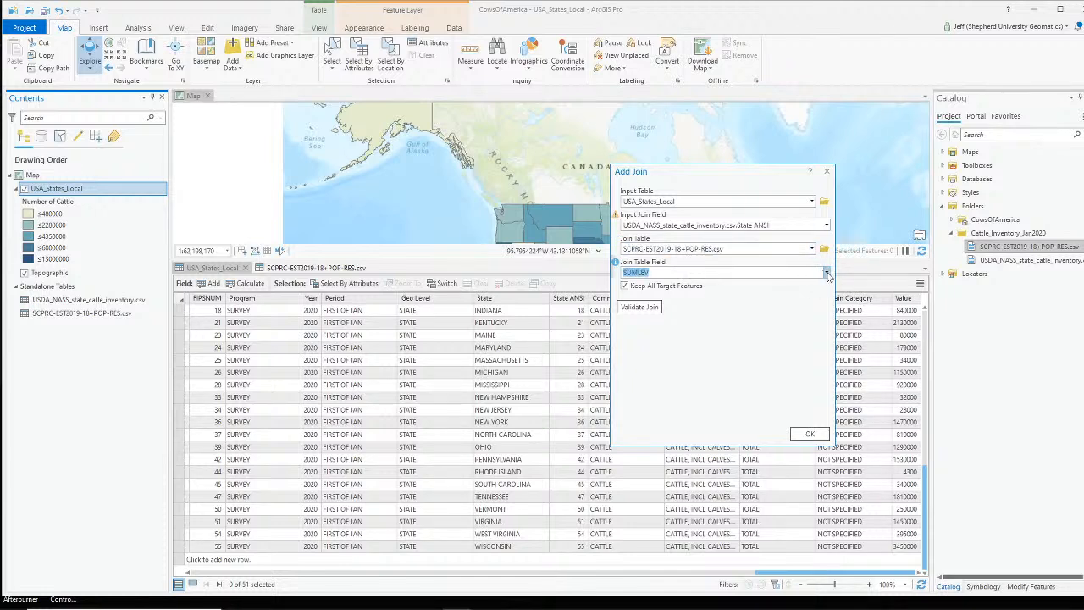
left_click(827, 277)
left_click(729, 323)
left_click(809, 434)
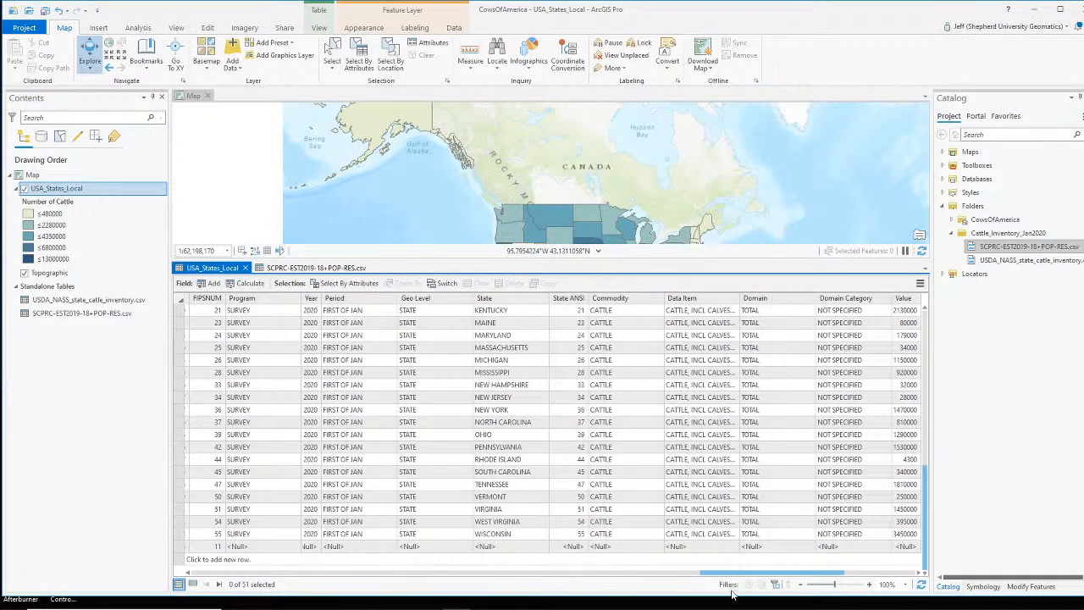
Examine the joined population fields at the end of the USA_States_Local table, including POPESTIMATE2019 and POPEST18PLUS2019.
left_click_drag(727, 575, 807, 572)
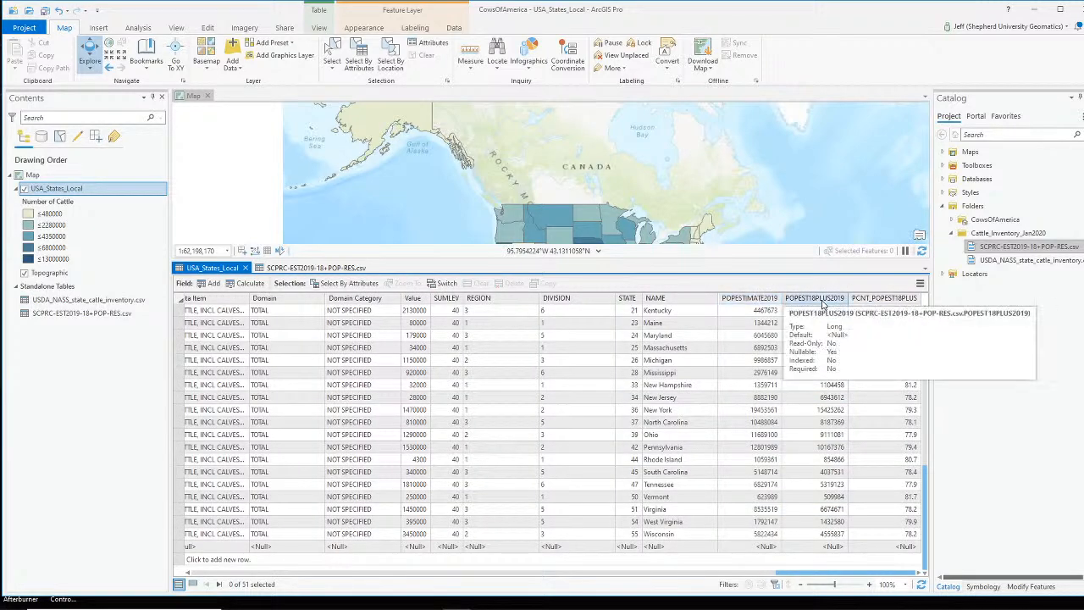
left_click(765, 510)
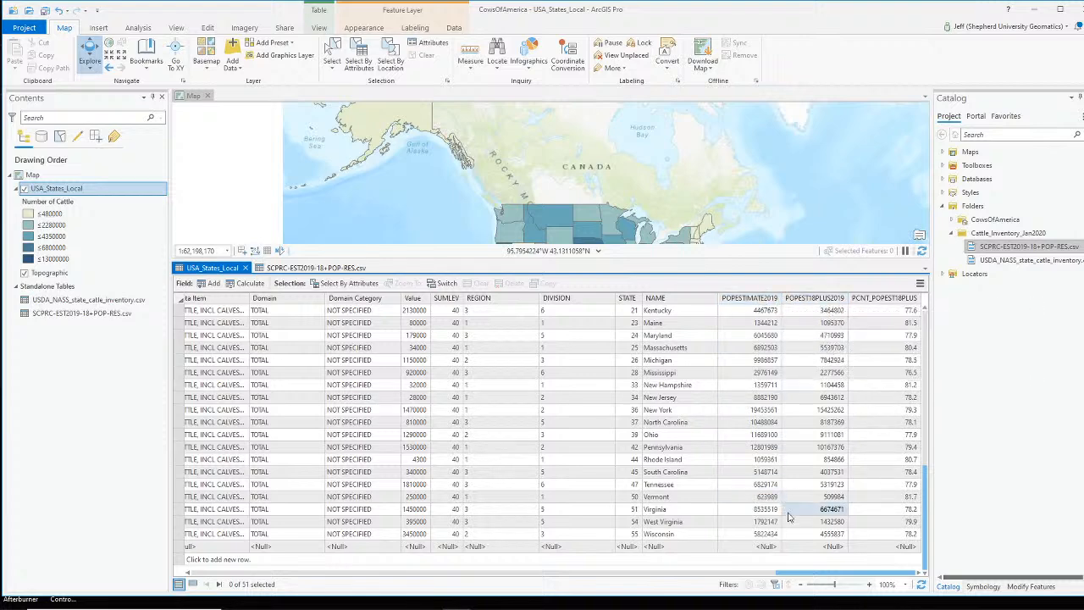
left_click_drag(807, 576, 853, 582)
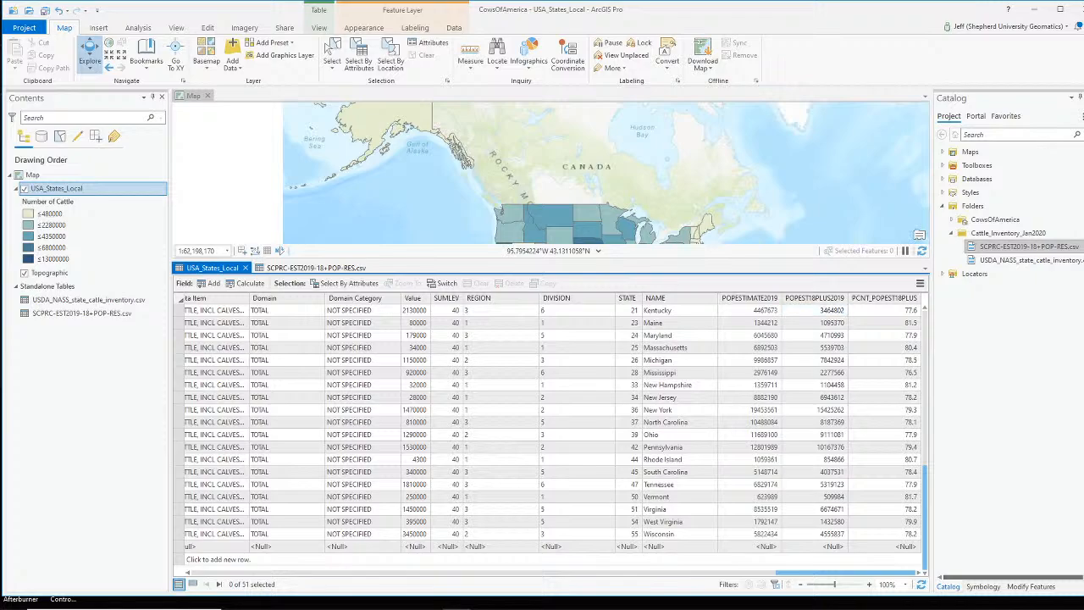
left_click(455, 609)
left_click(680, 514)
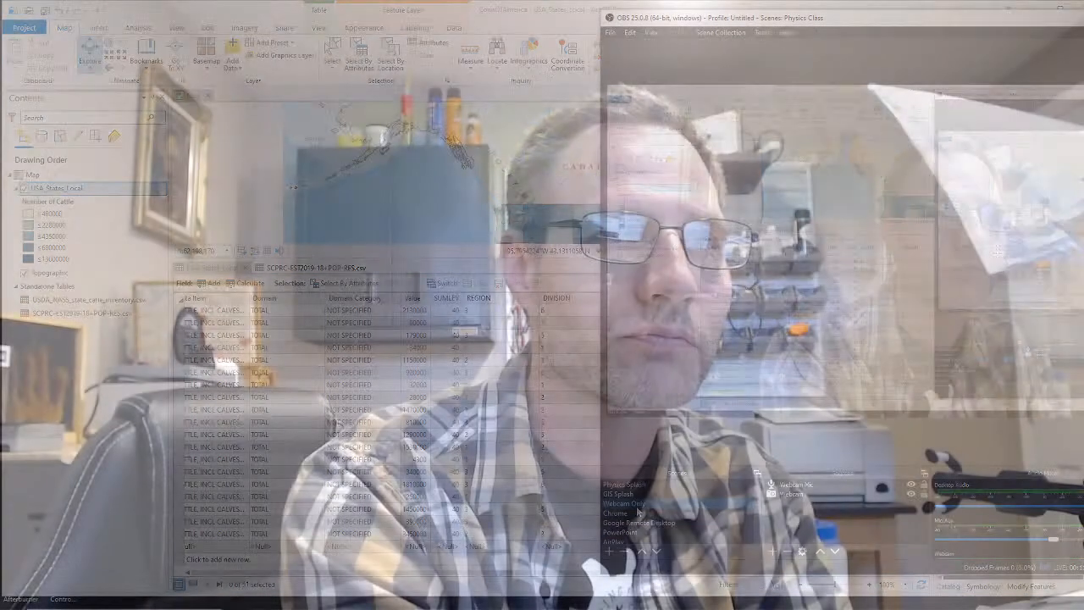
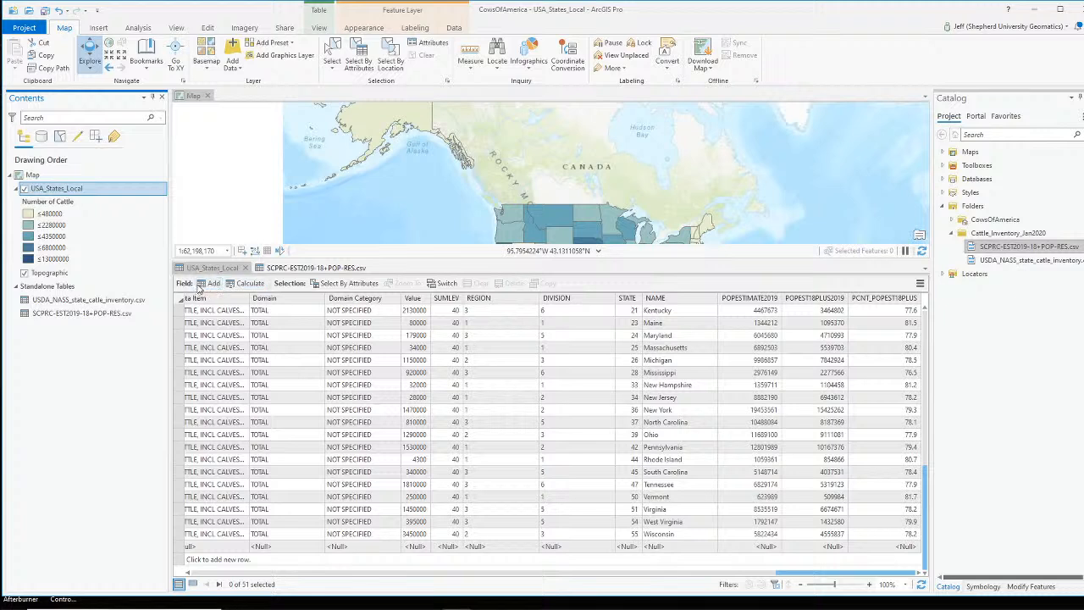
Close the population table, then add and save a Float field named CowToPeopleRatio, with the same alias, in the USA_States_Local table.
left_click(372, 269)
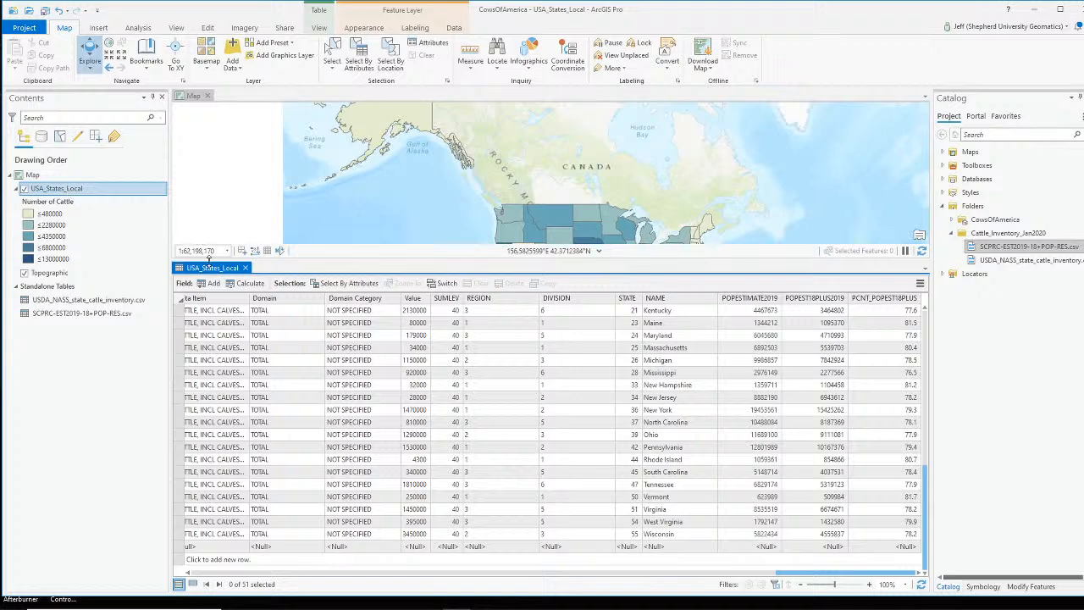
left_click(213, 284)
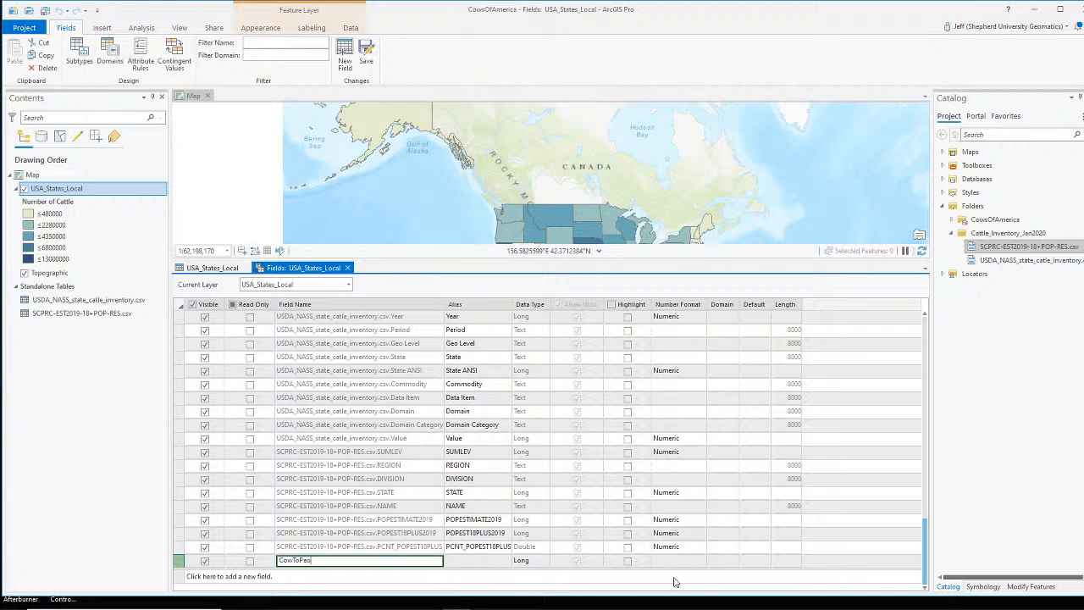
key("Tab")
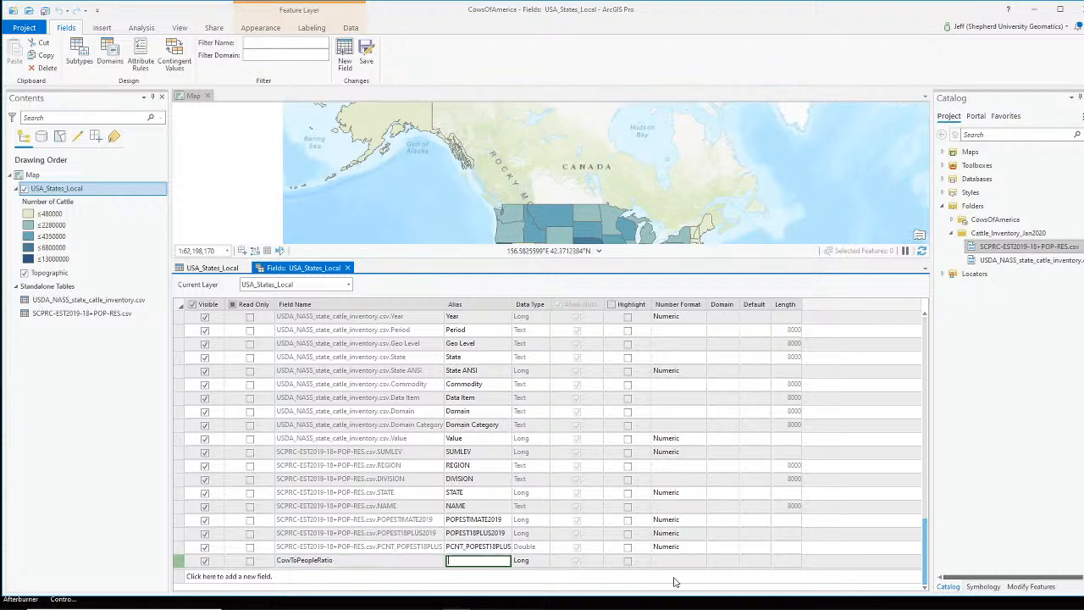
type("PeopleRatio")
key("Tab")
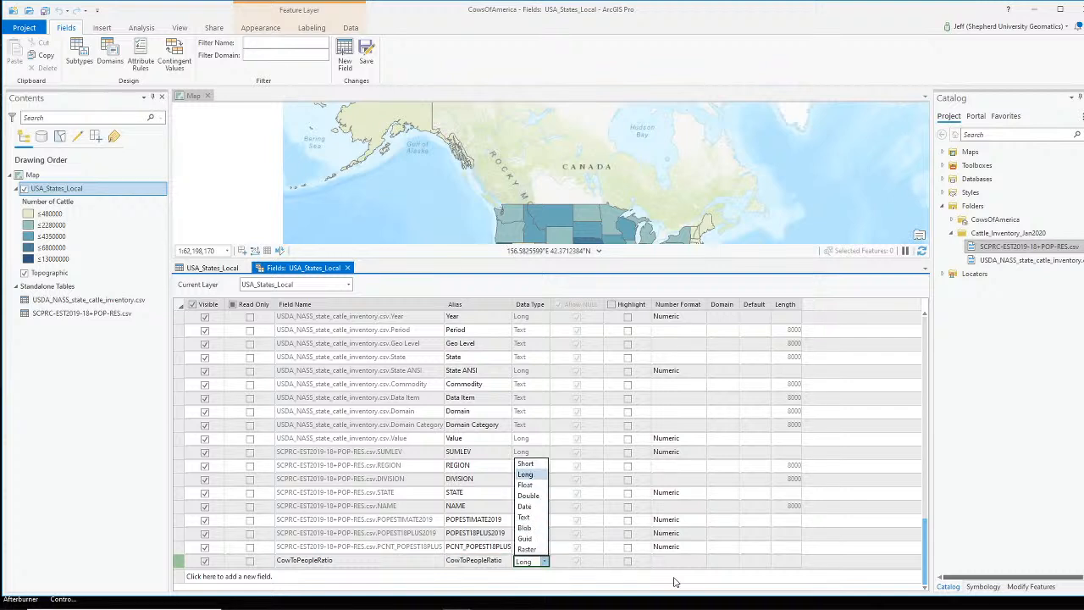
key("Down")
key("Return")
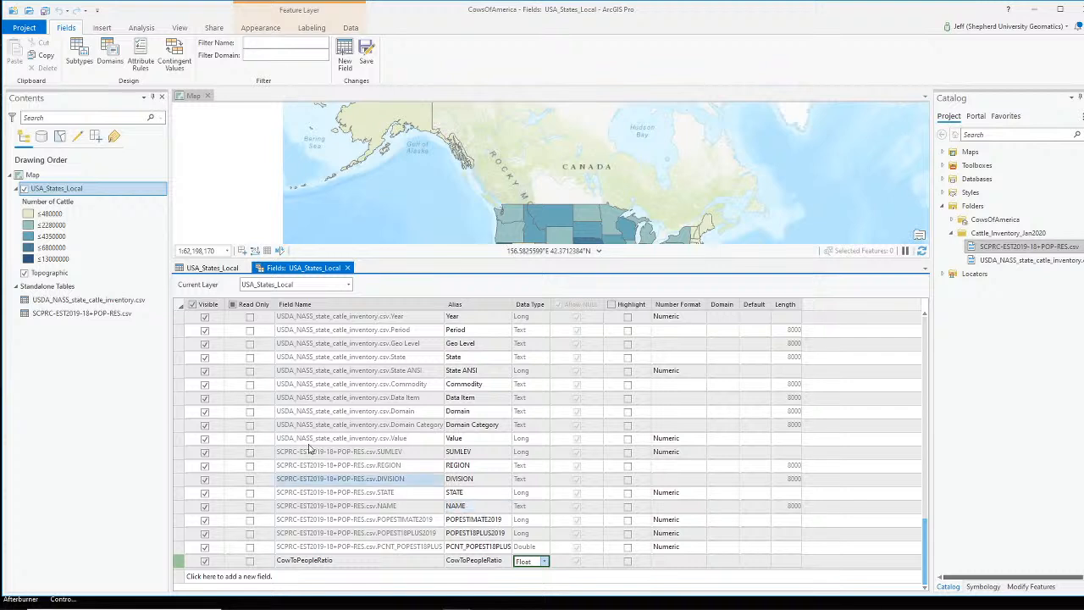
left_click(366, 56)
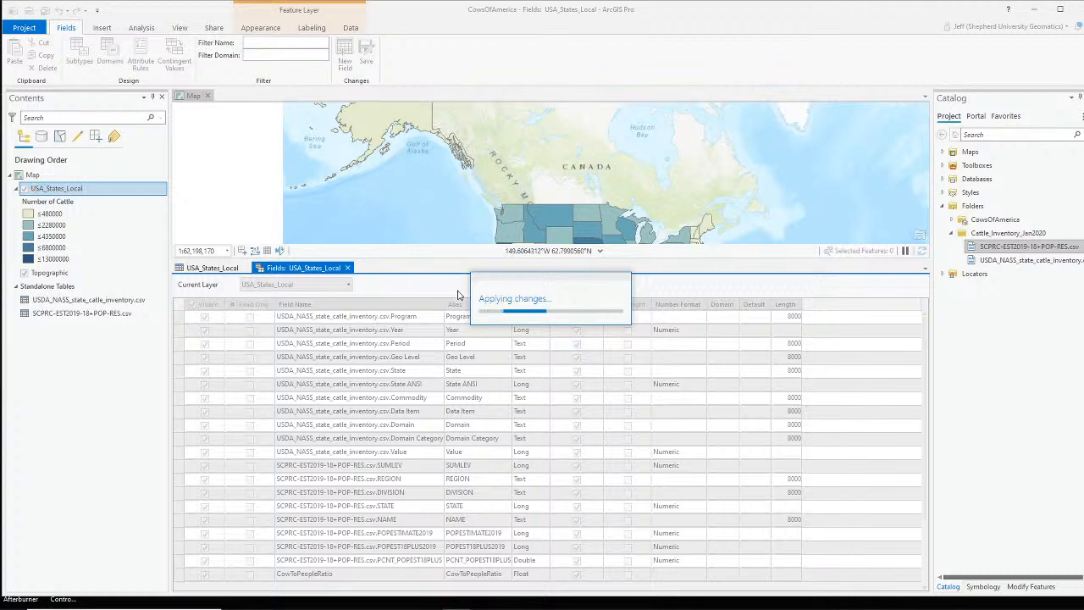
left_click(347, 269)
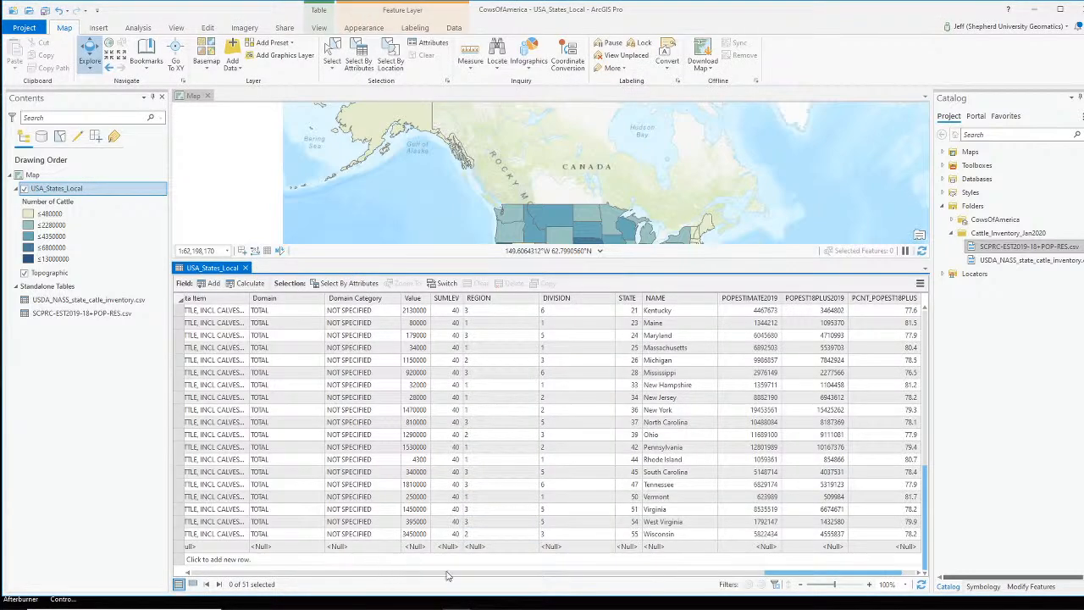
Calculate the CowToPeopleRatio field as the cattle inventory Value field divided by POPESTIMATE2019.
left_click_drag(819, 577, 885, 576)
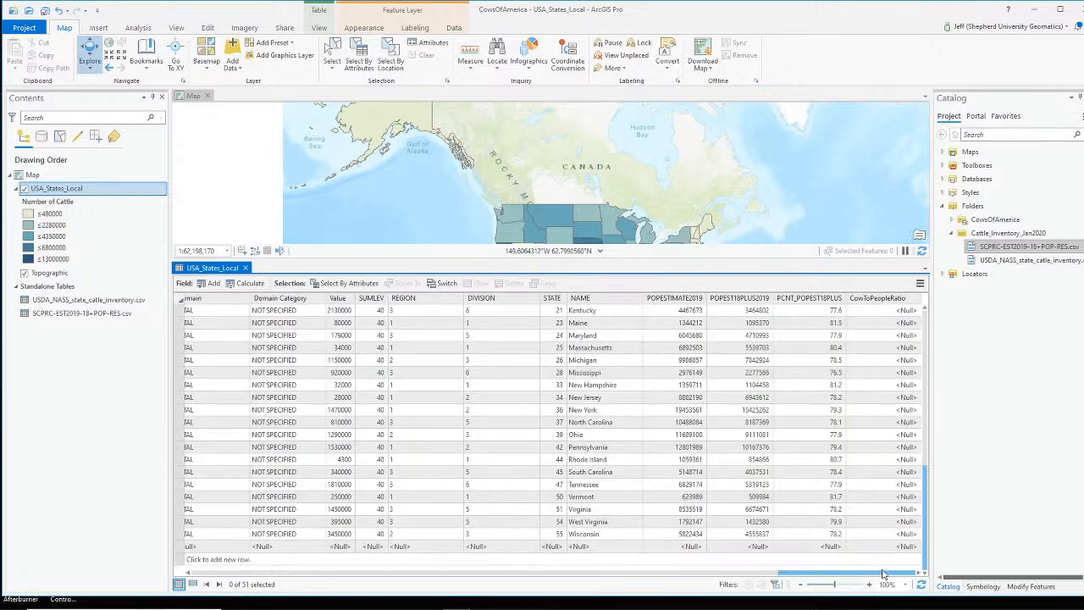
right_click(901, 303)
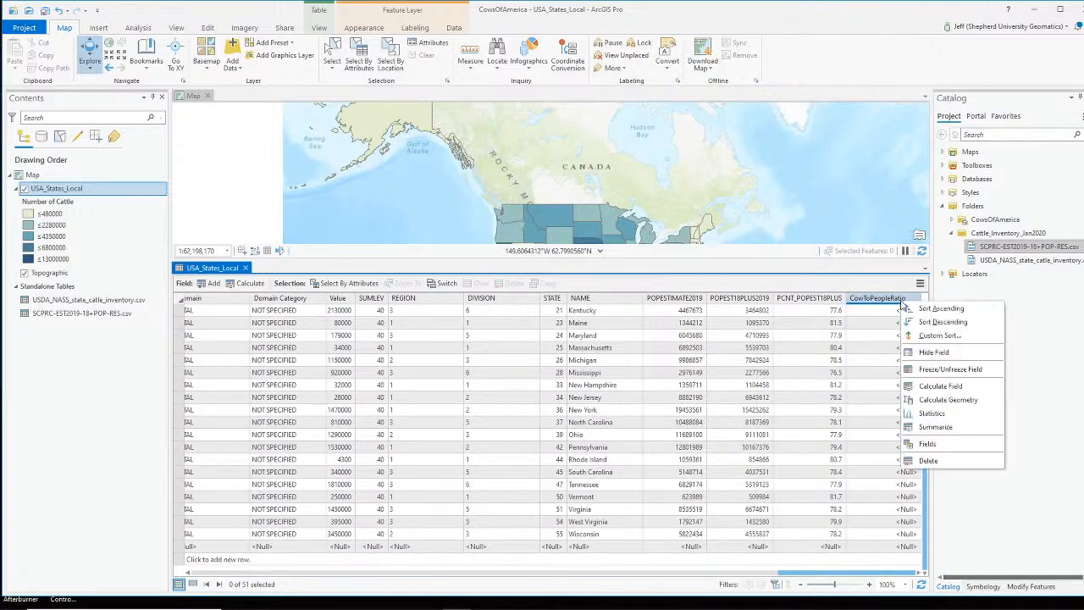
left_click(940, 388)
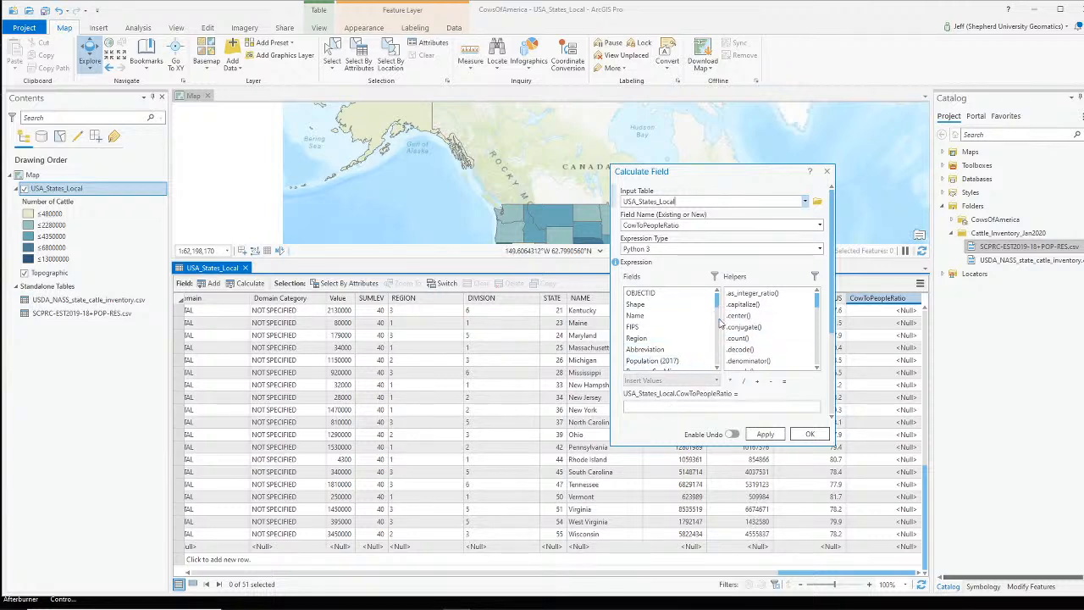
left_click_drag(718, 305, 722, 353)
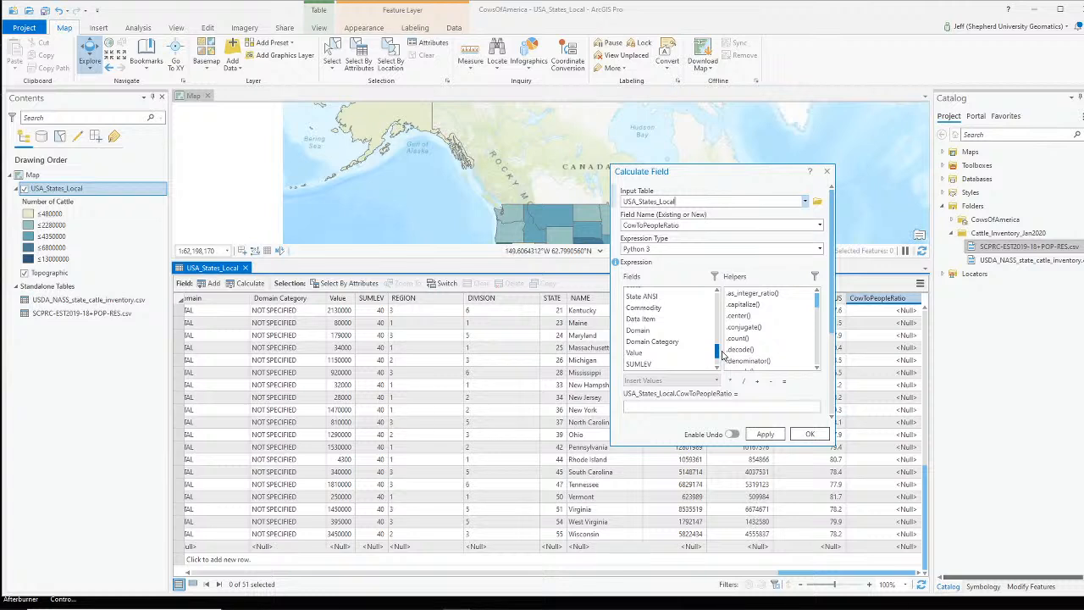
double_click(642, 354)
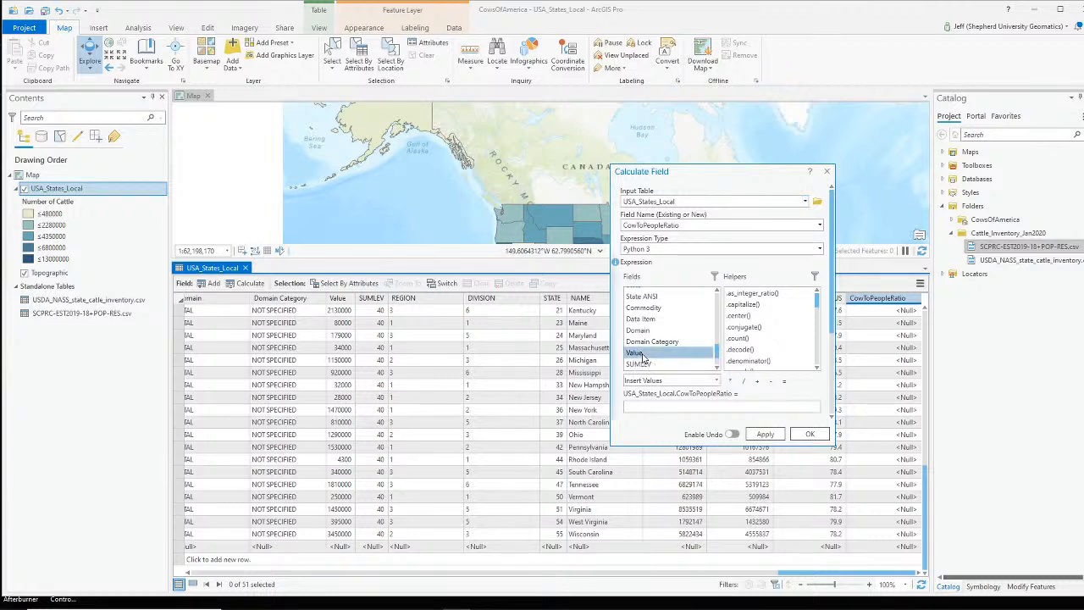
left_click(745, 383)
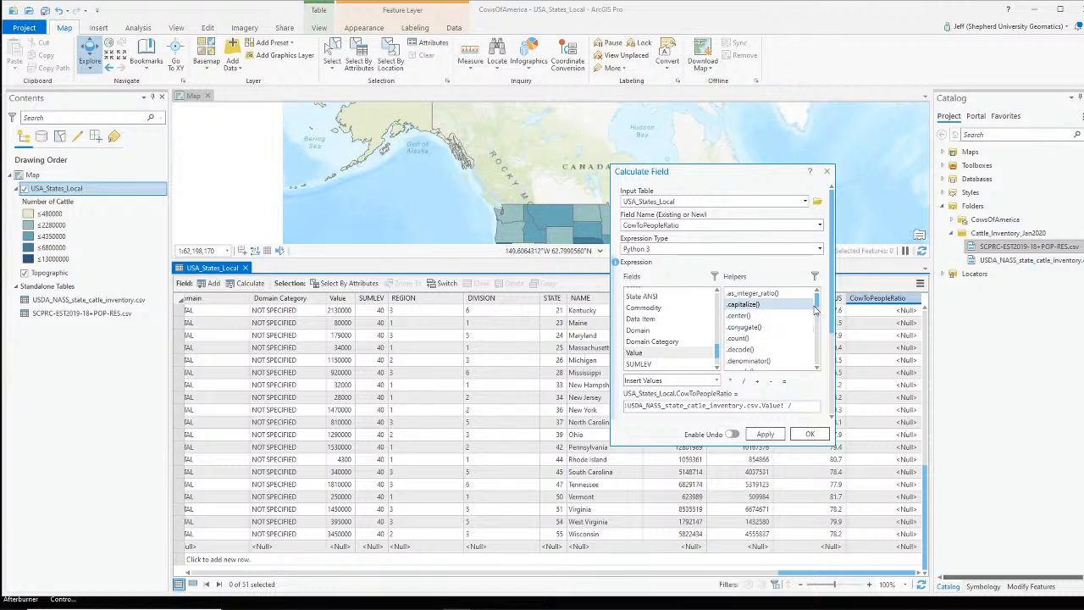
scroll(718, 354, "up", 1)
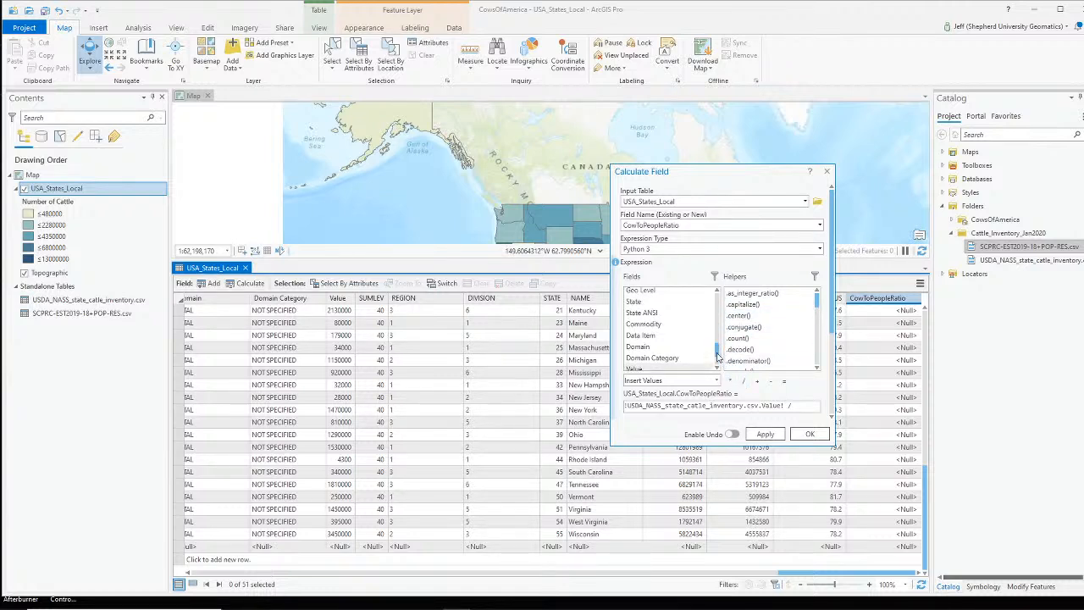
scroll(720, 363, "down", 5)
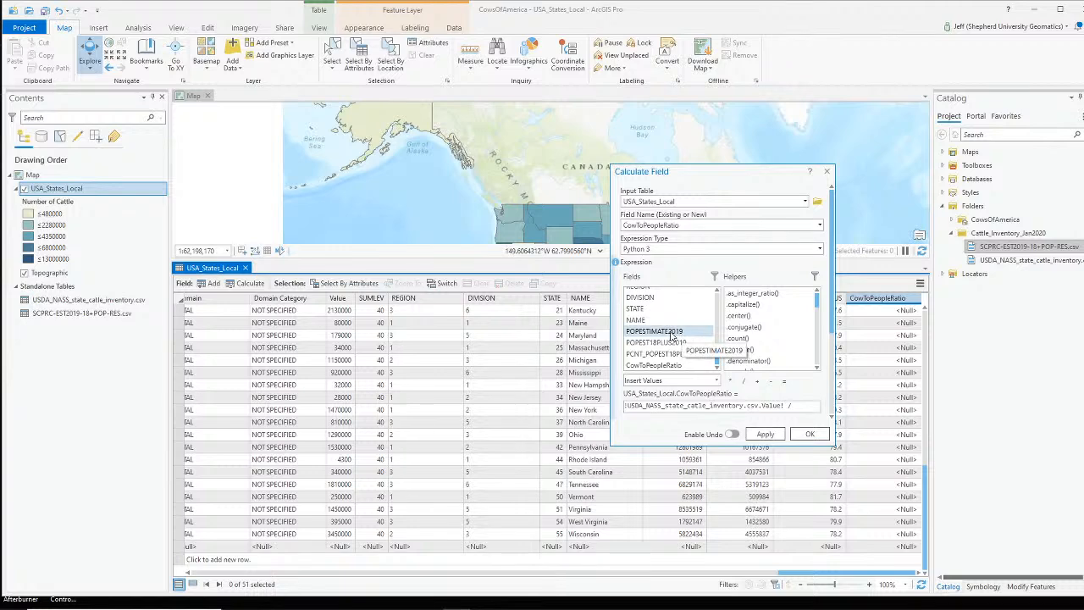
double_click(670, 332)
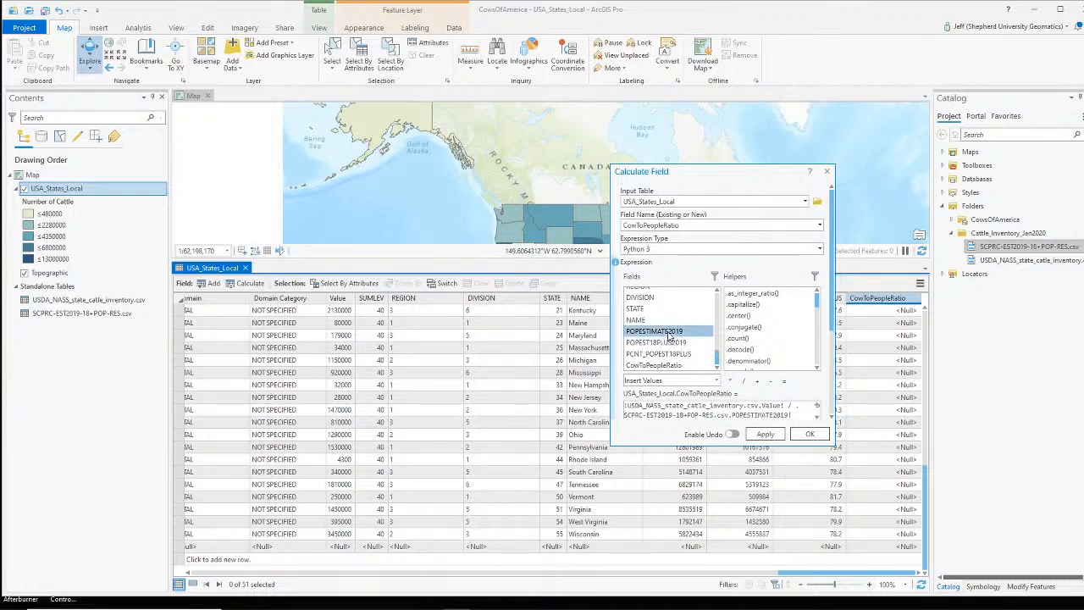
left_click(810, 435)
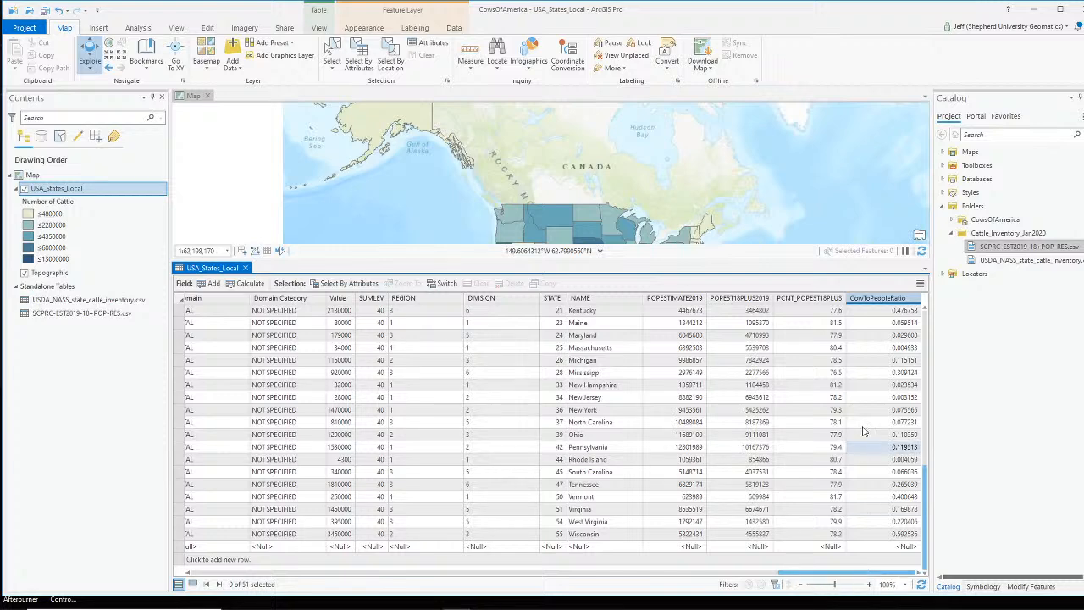
Examine the CowToPeopleRatio values of all states in the USA_States_Local table.
scroll(875, 386, "up", 5)
scroll(875, 387, "up", 6)
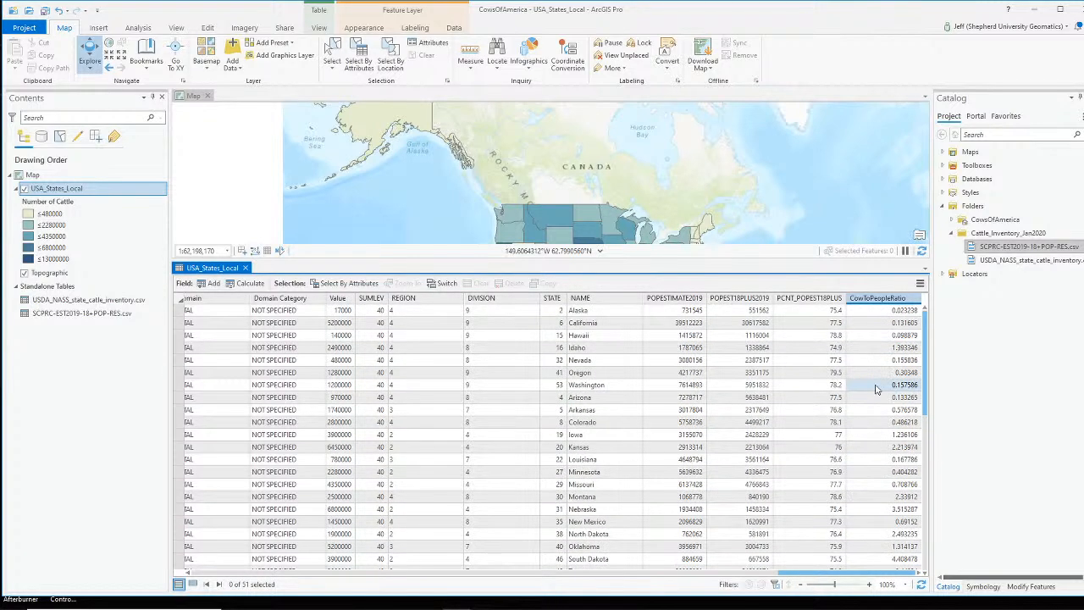
scroll(881, 395, "down", 7)
scroll(880, 395, "up", 6)
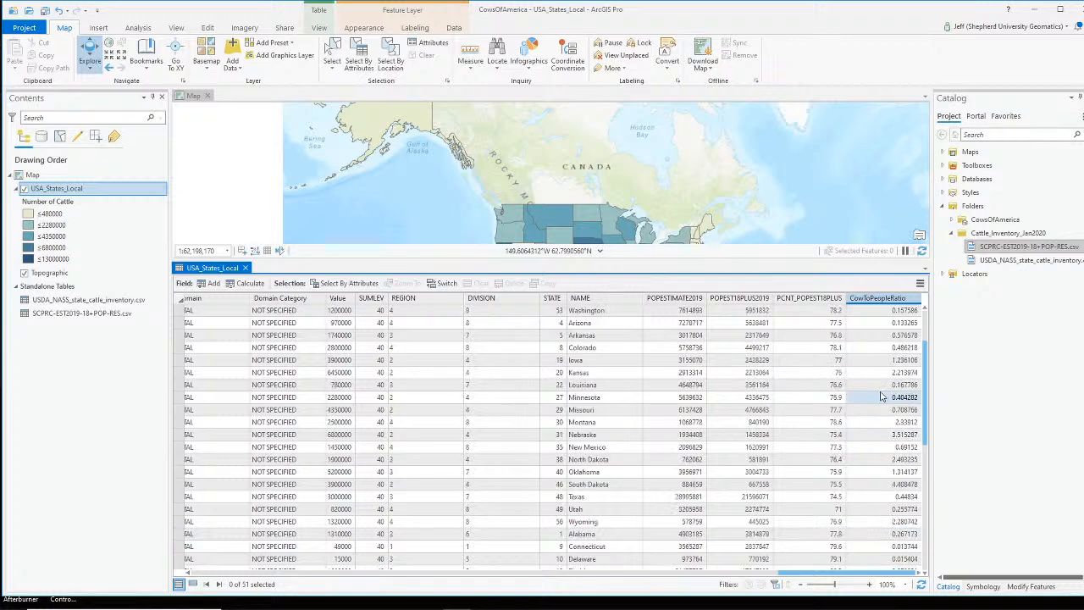
scroll(881, 396, "down", 5)
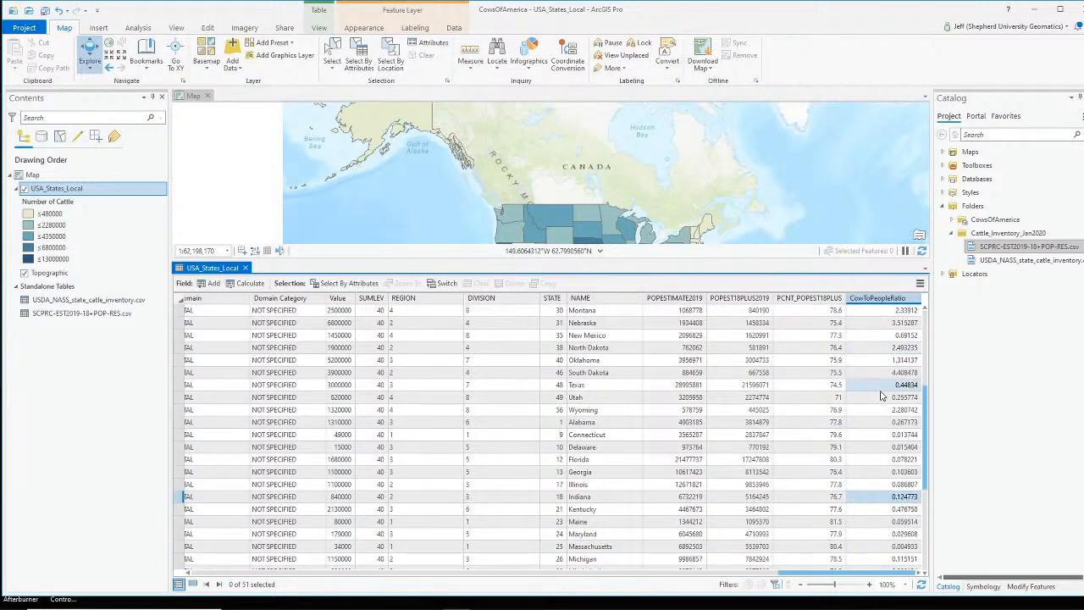
scroll(881, 395, "up", 1)
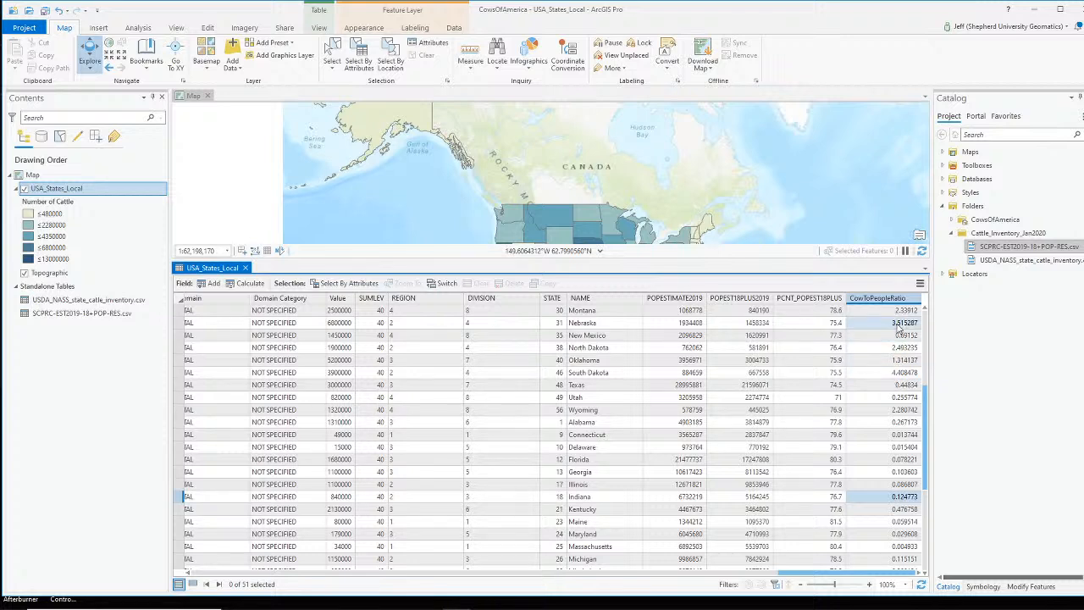
scroll(891, 339, "up", 5)
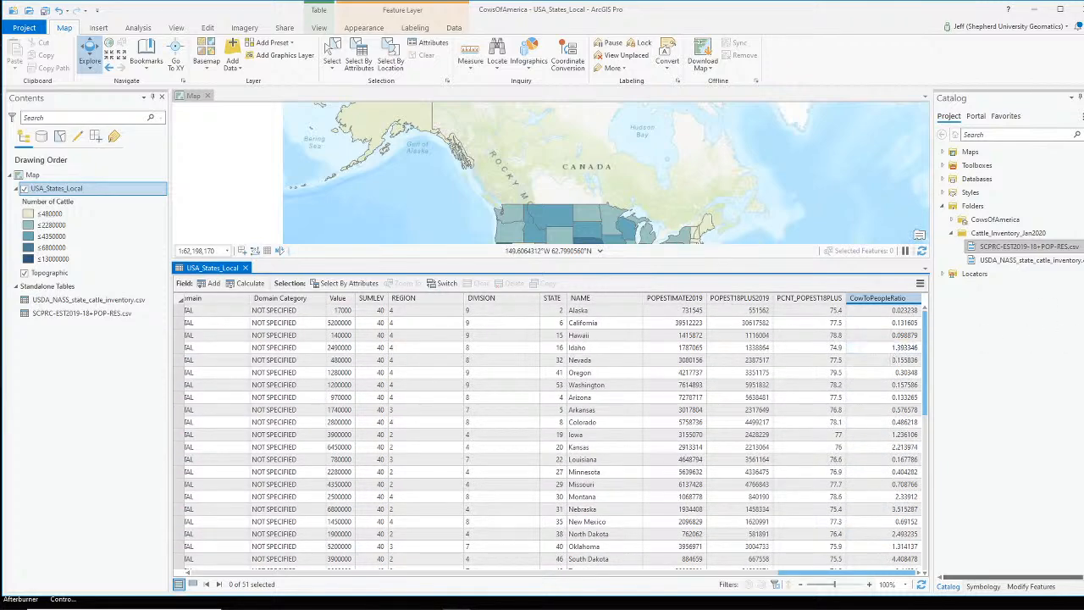
key("alt+Tab")
left_click(661, 504)
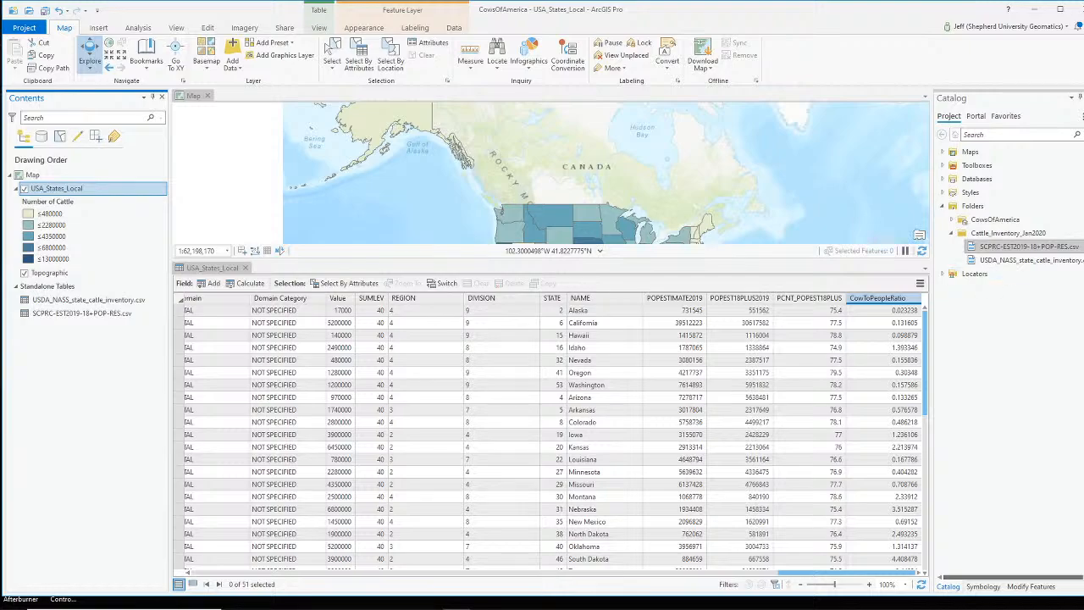
left_click(645, 502)
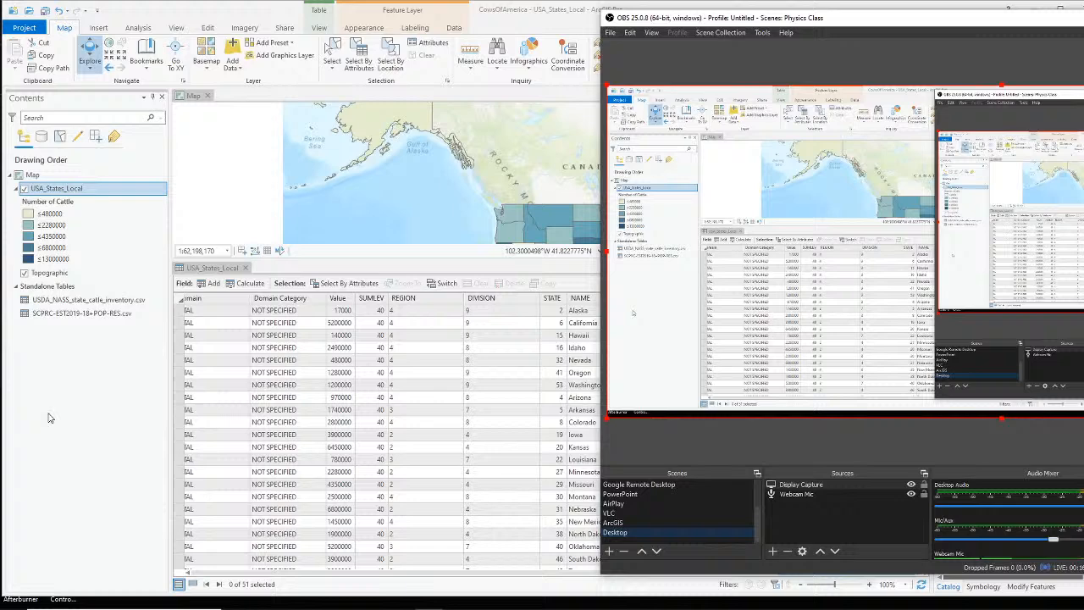
left_click(49, 418)
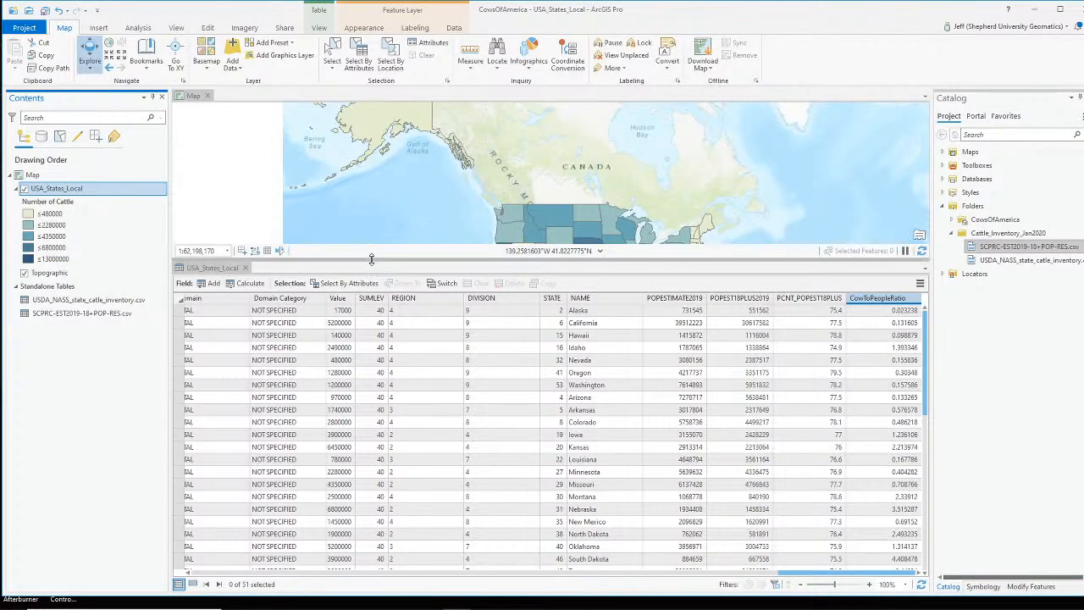
Shrink the attribute table to enlarge the map, and frame the contiguous United States in it.
left_click_drag(366, 261, 355, 475)
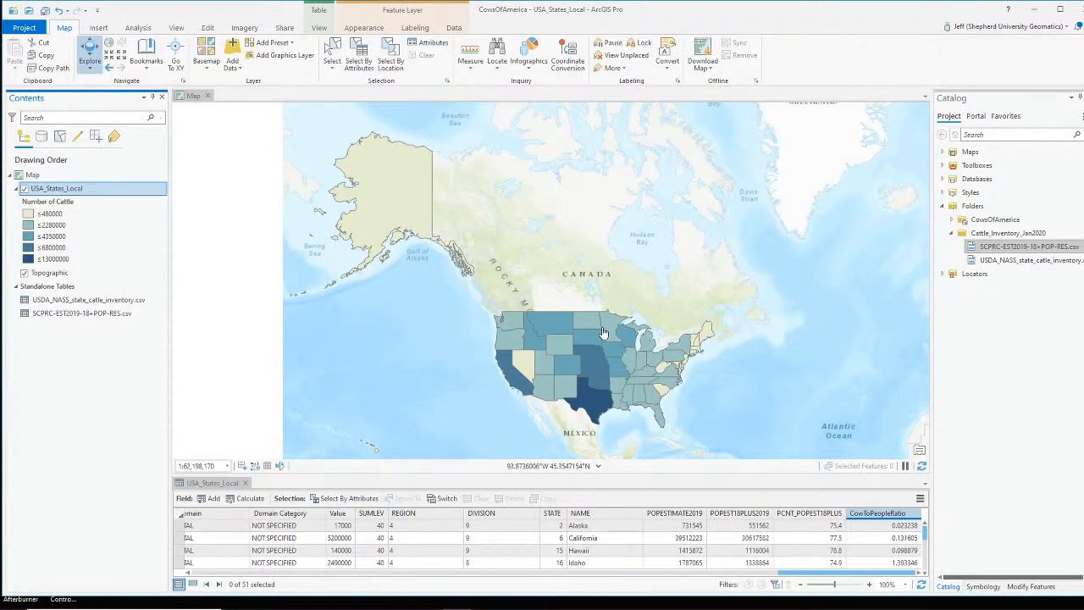
left_click_drag(602, 316, 597, 275)
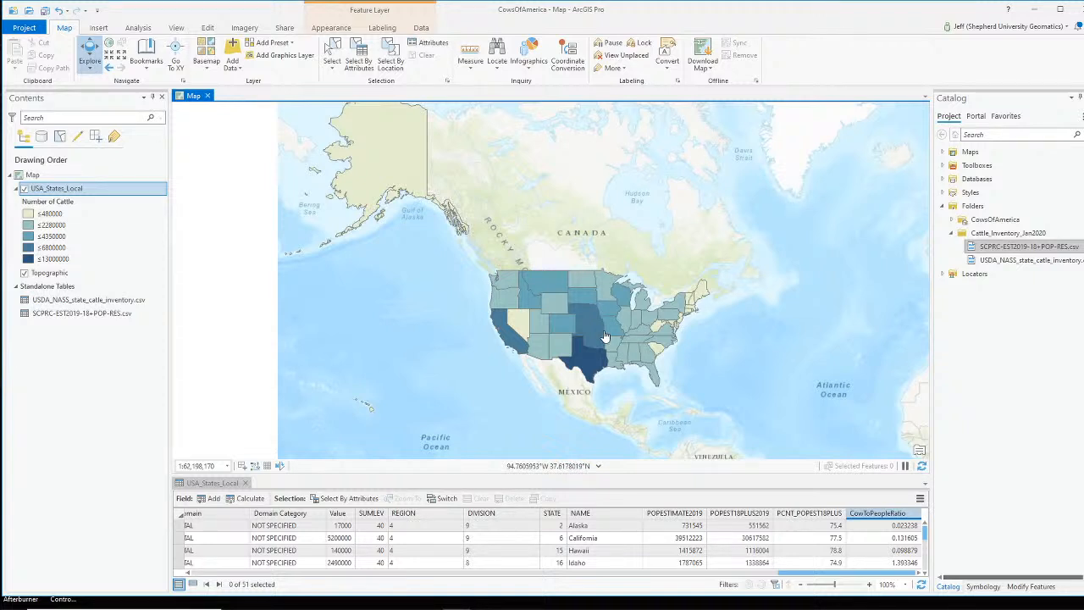
scroll(605, 337, "up", 2)
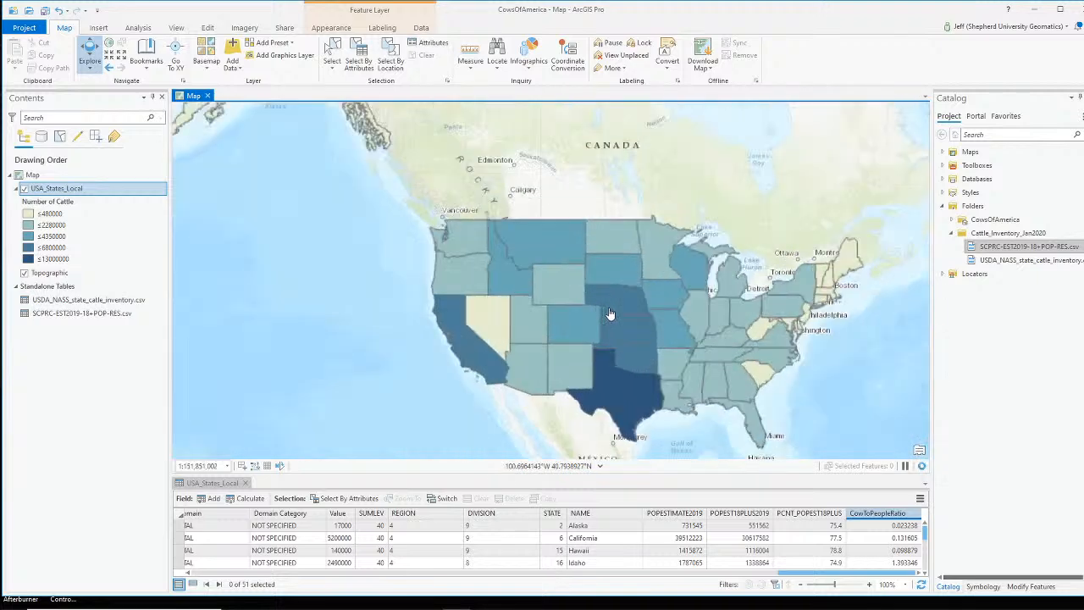
scroll(624, 330, "down", 1)
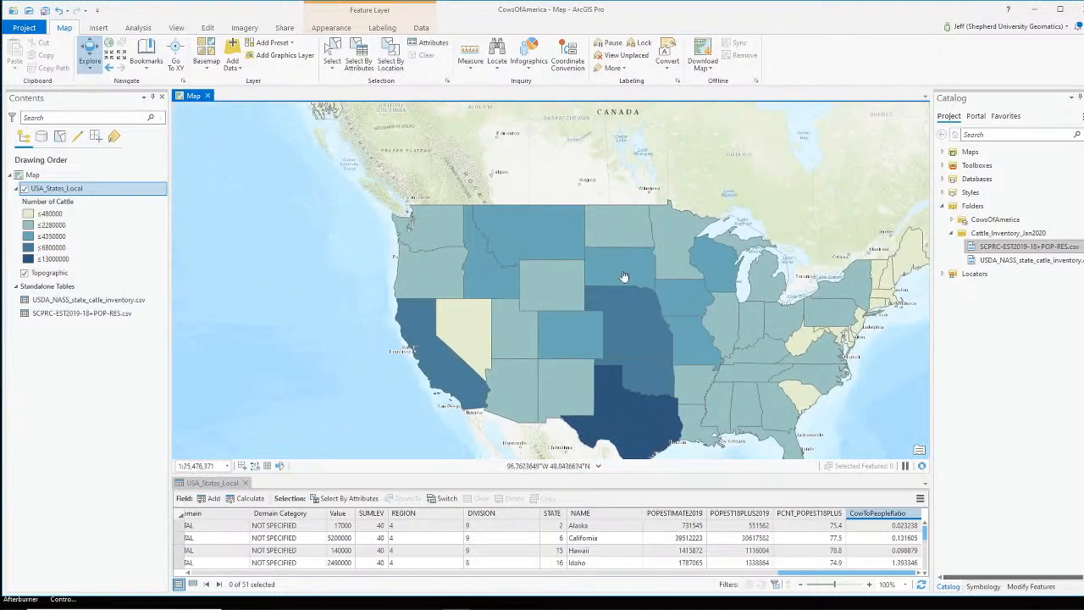
left_click_drag(650, 300, 572, 255)
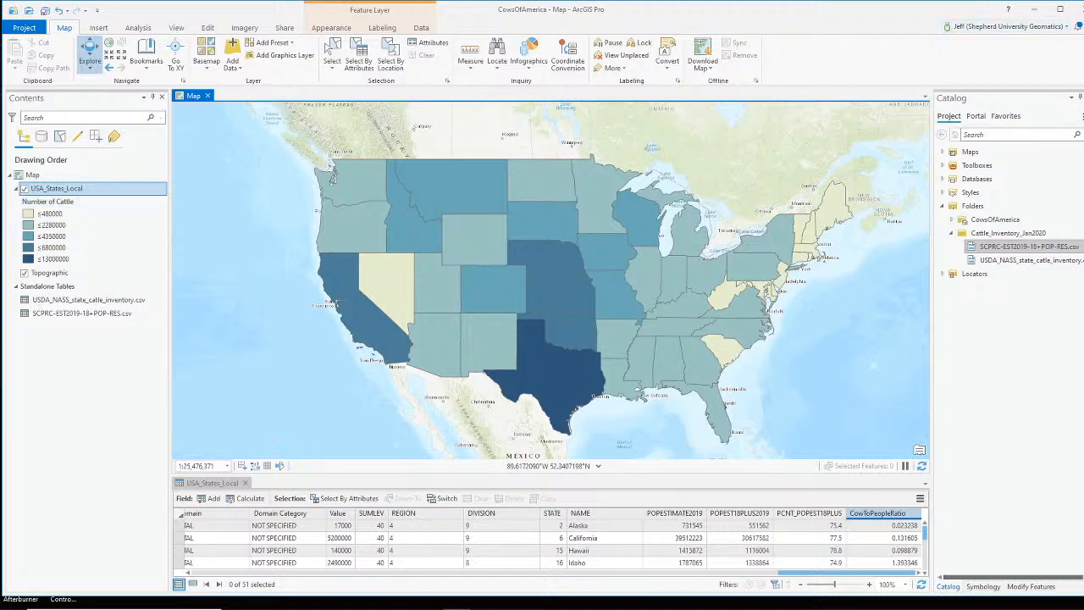
key("alt+Tab")
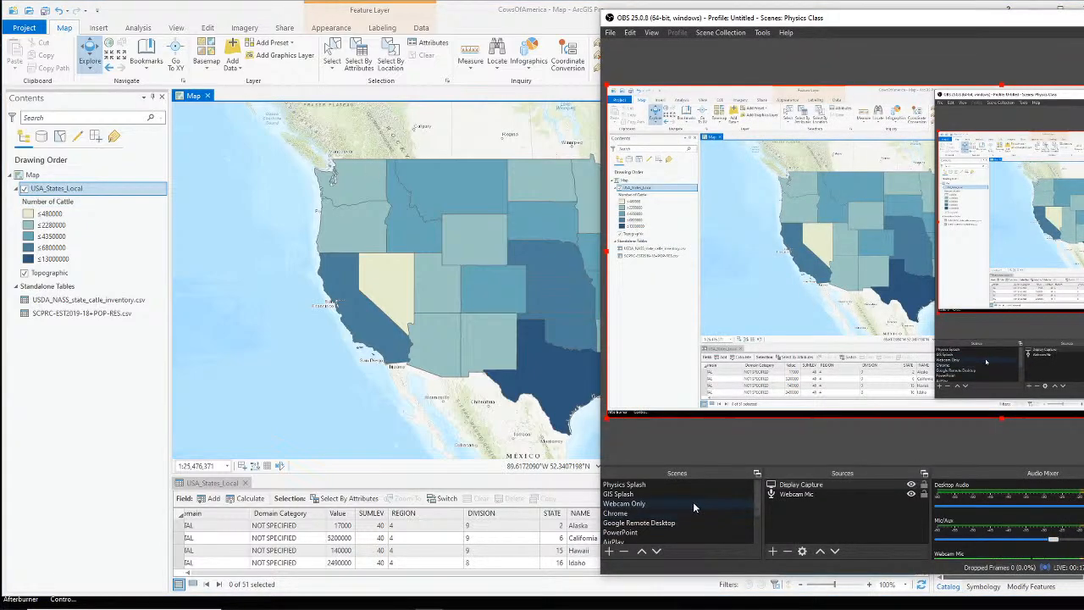
left_click(693, 503)
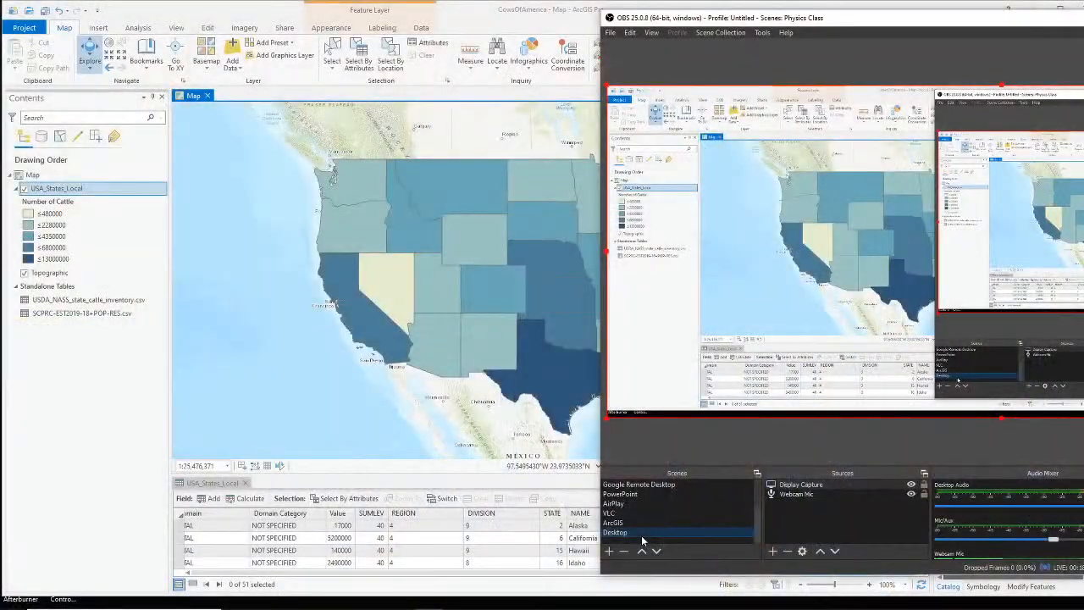
left_click(96, 176)
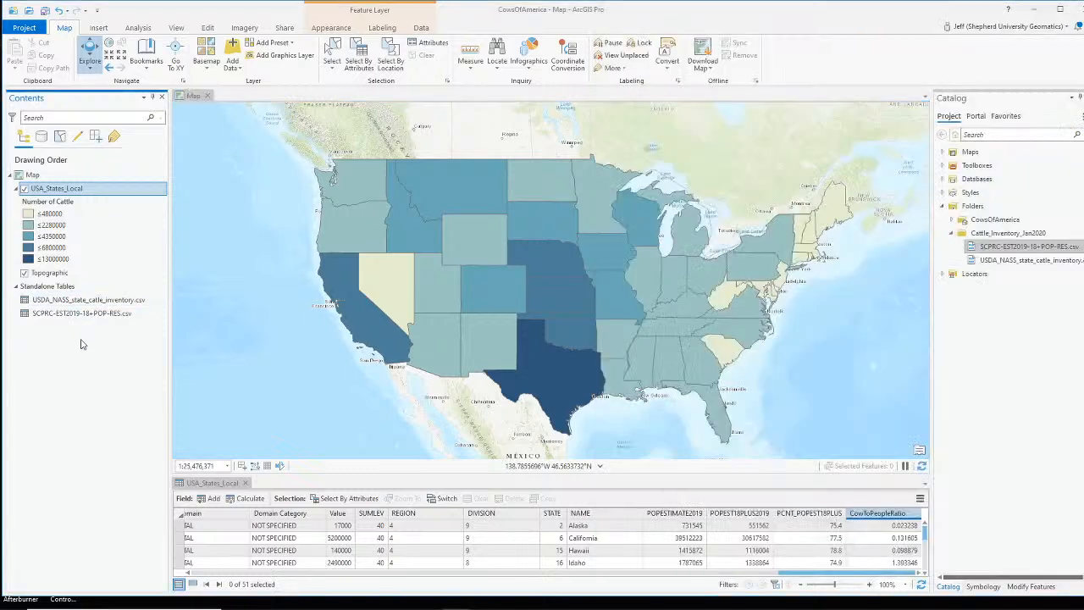
Change the USA_States_Local symbology to Graduated Symbols based on the Value field.
right_click(49, 193)
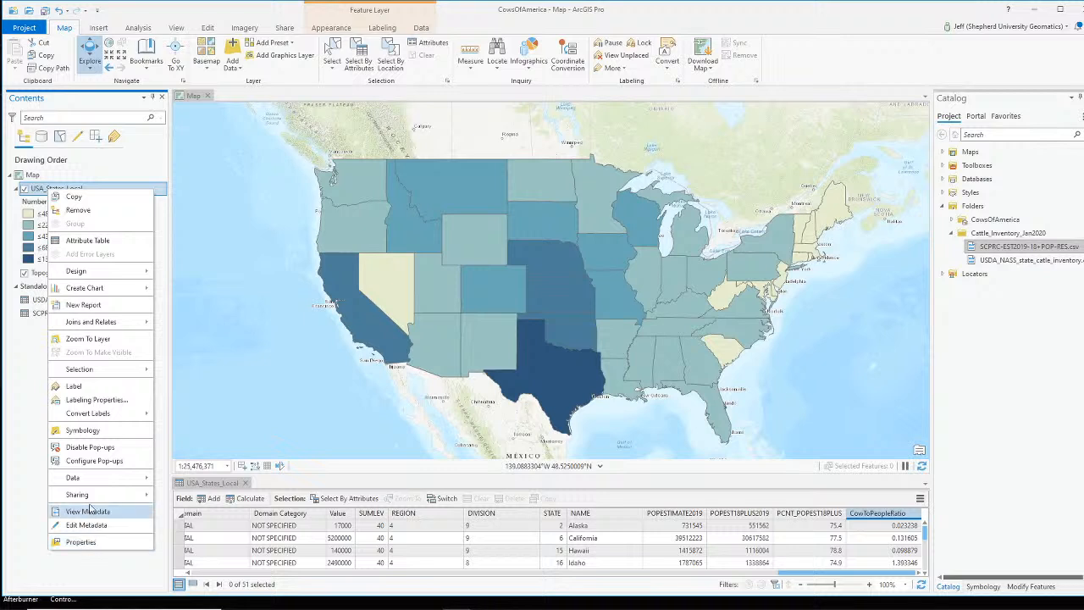
left_click(91, 435)
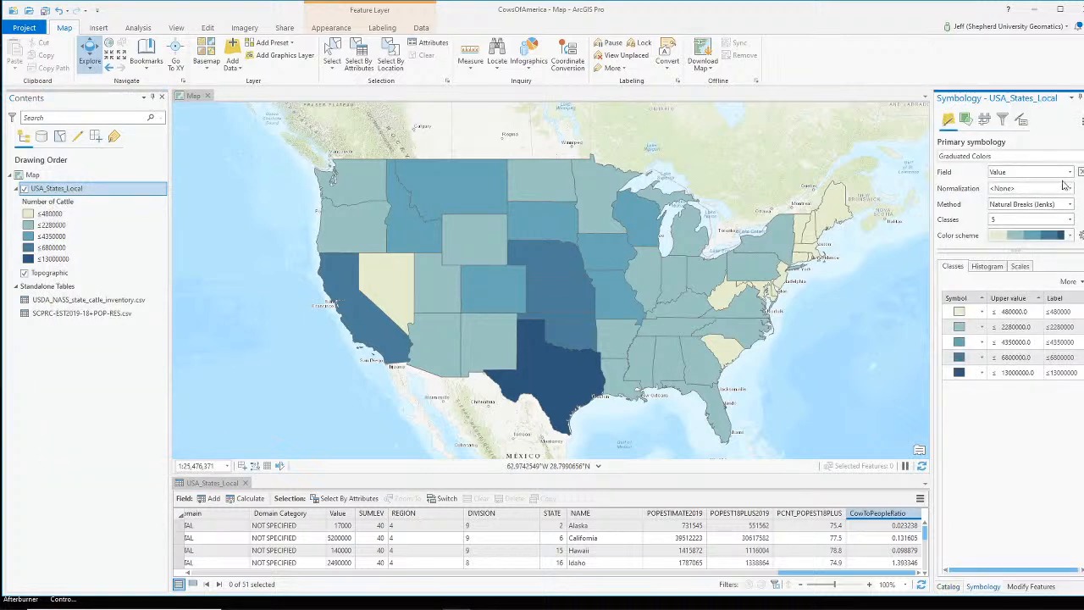
left_click(995, 158)
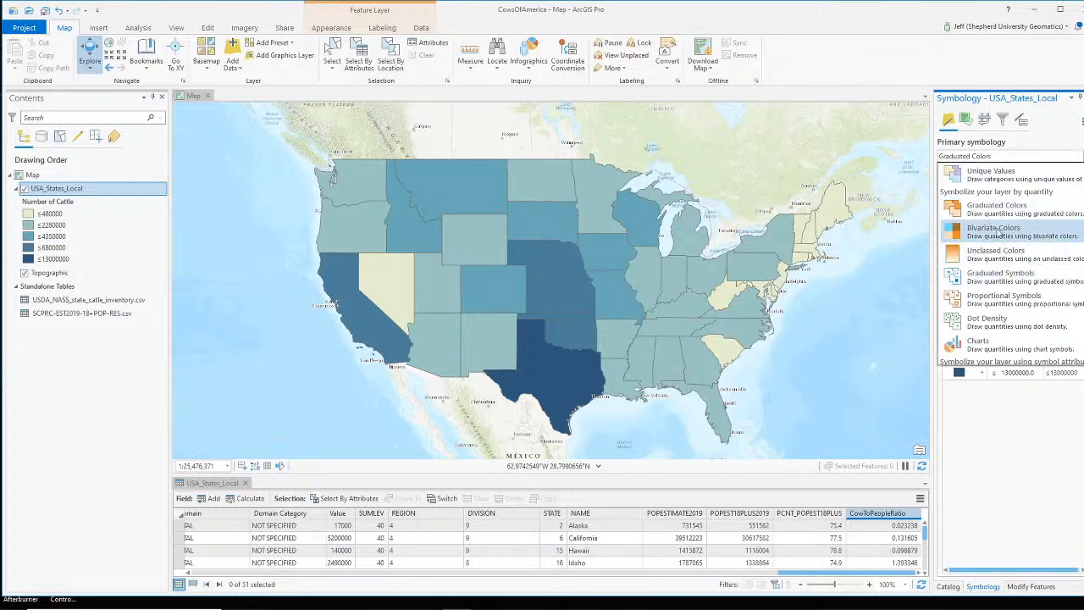
left_click(1006, 288)
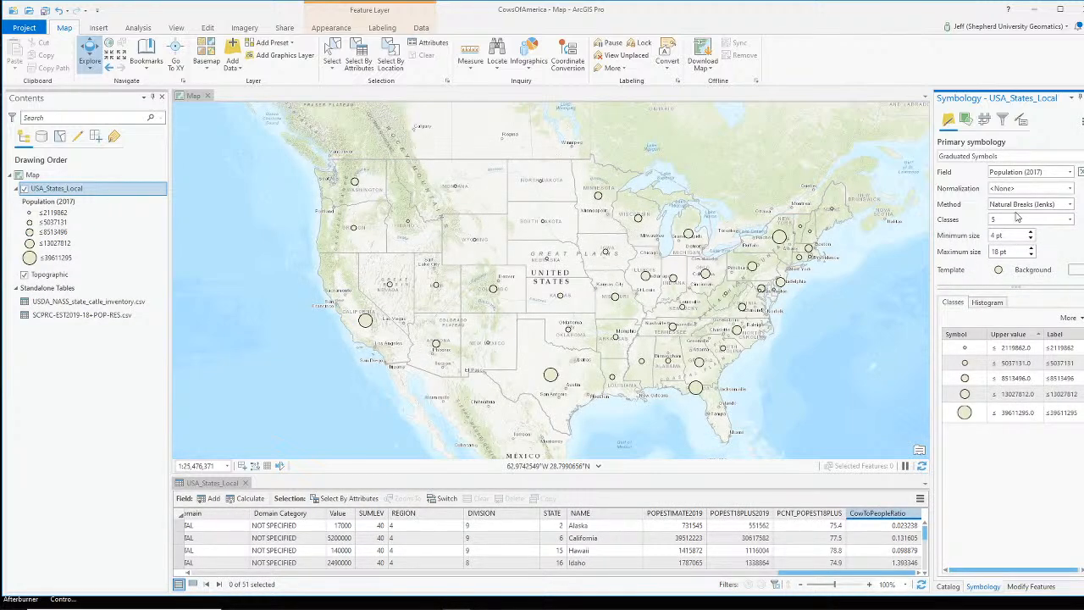
left_click(973, 161)
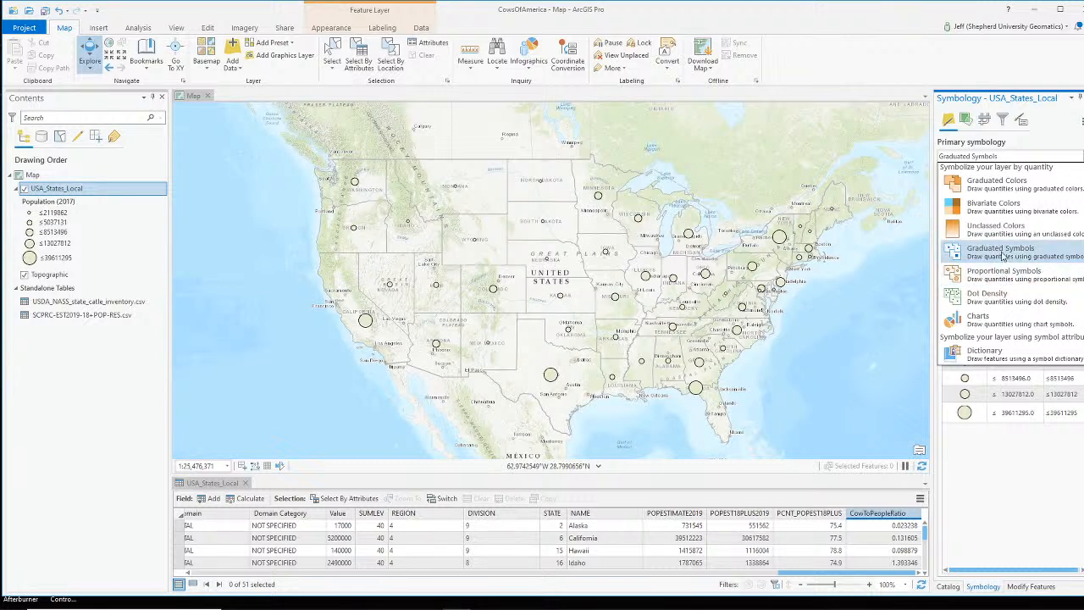
left_click(1006, 257)
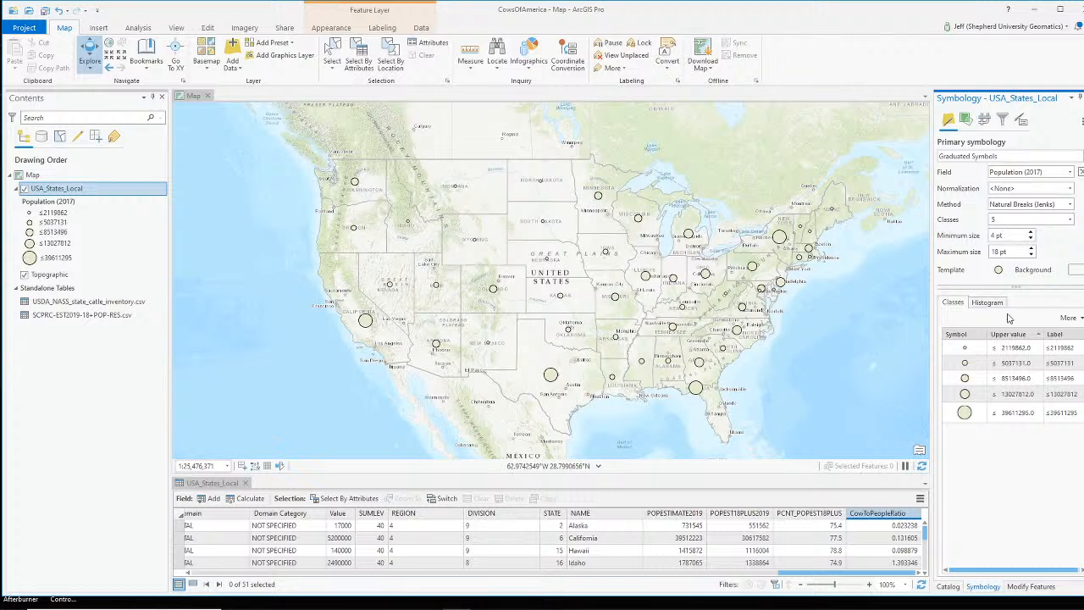
left_click(1070, 172)
scroll(1050, 244, "down", 10)
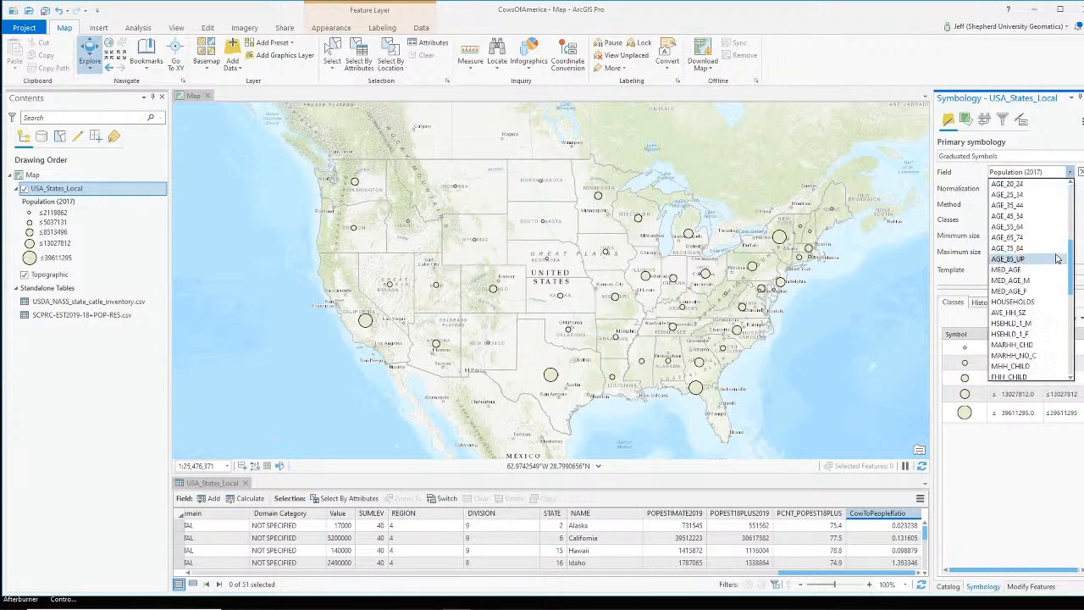
left_click(1000, 303)
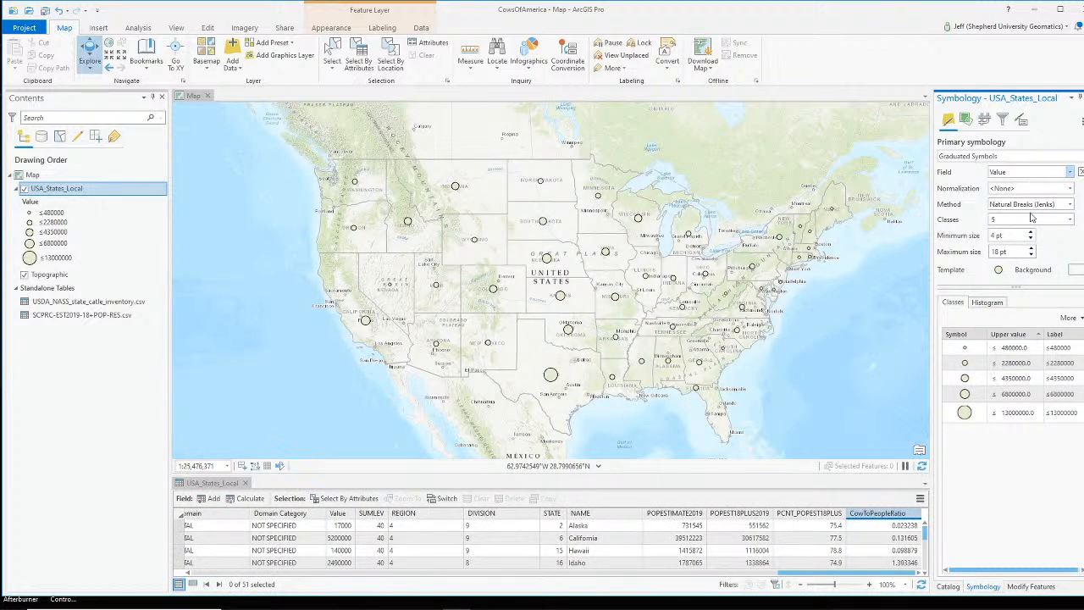
Set the graduated symbols' template to the Circle 1 (40%) point symbol from the ArcGIS 2D style.
left_click(1000, 271)
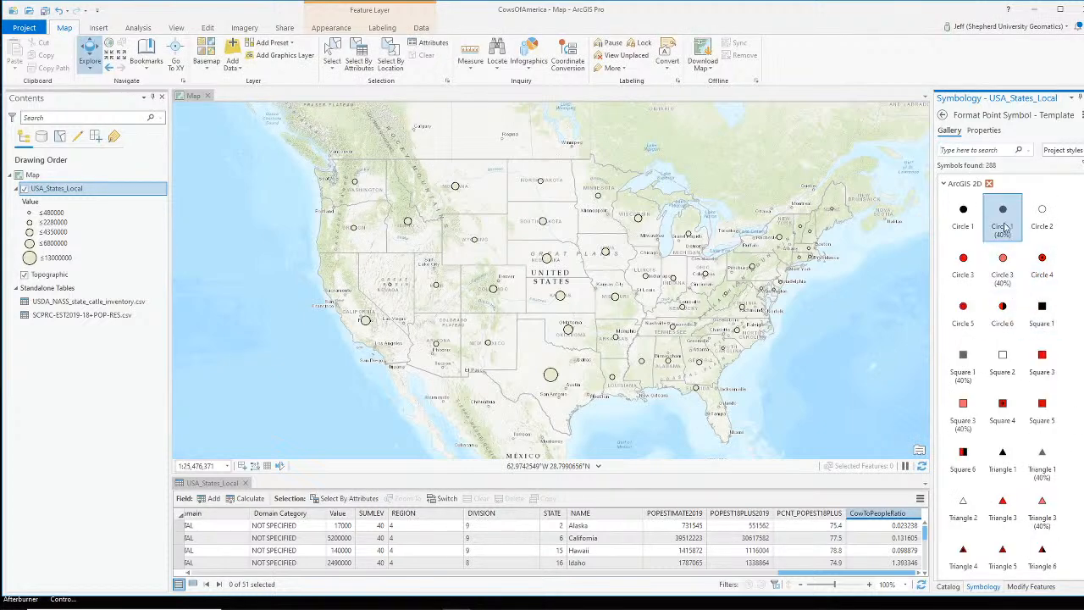
left_click(1005, 227)
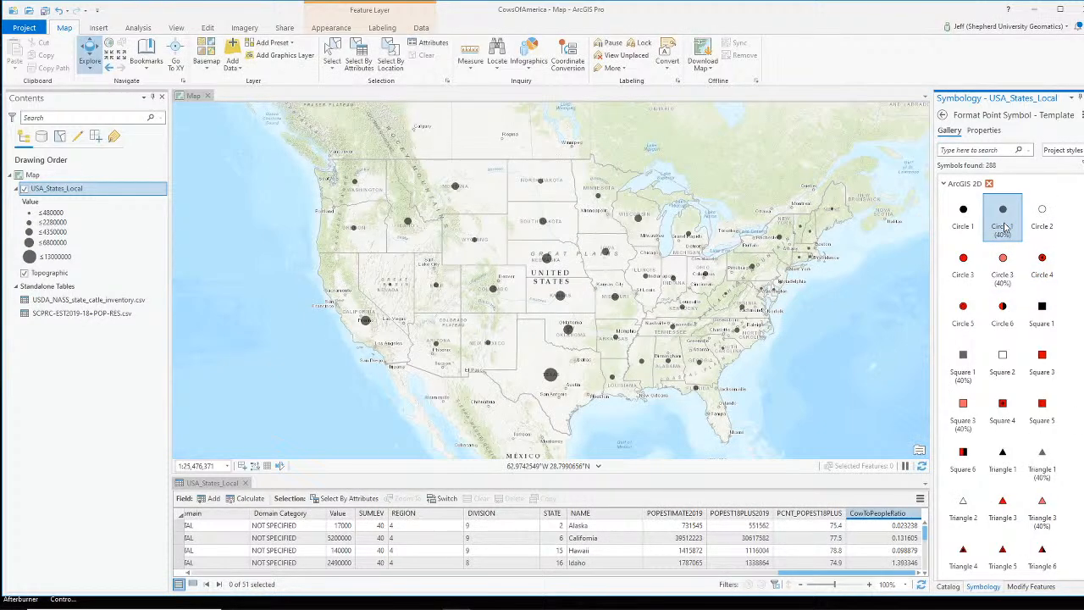
left_click(983, 130)
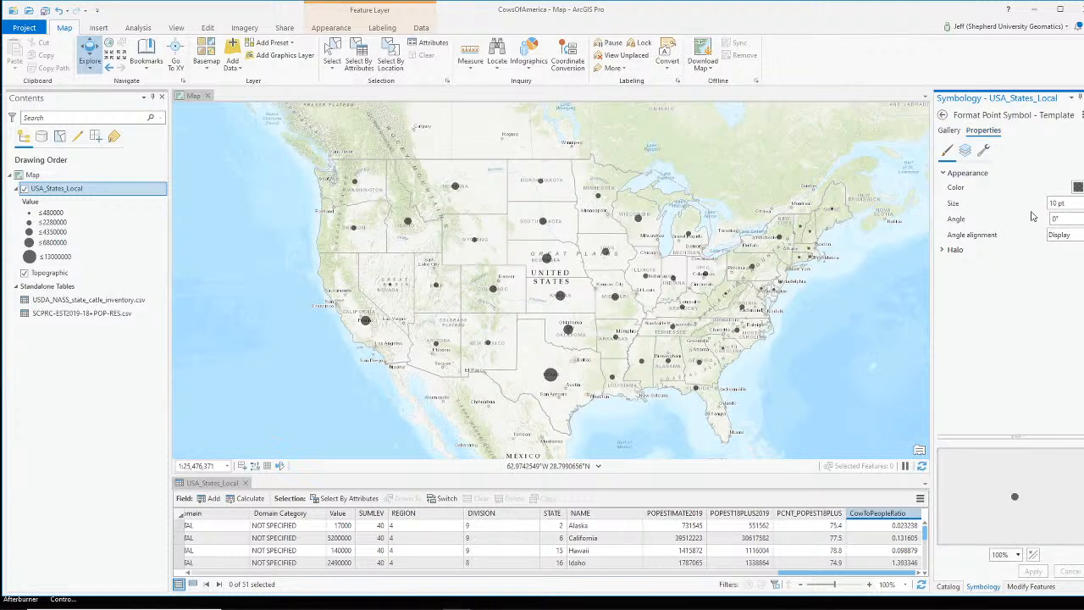
left_click(950, 129)
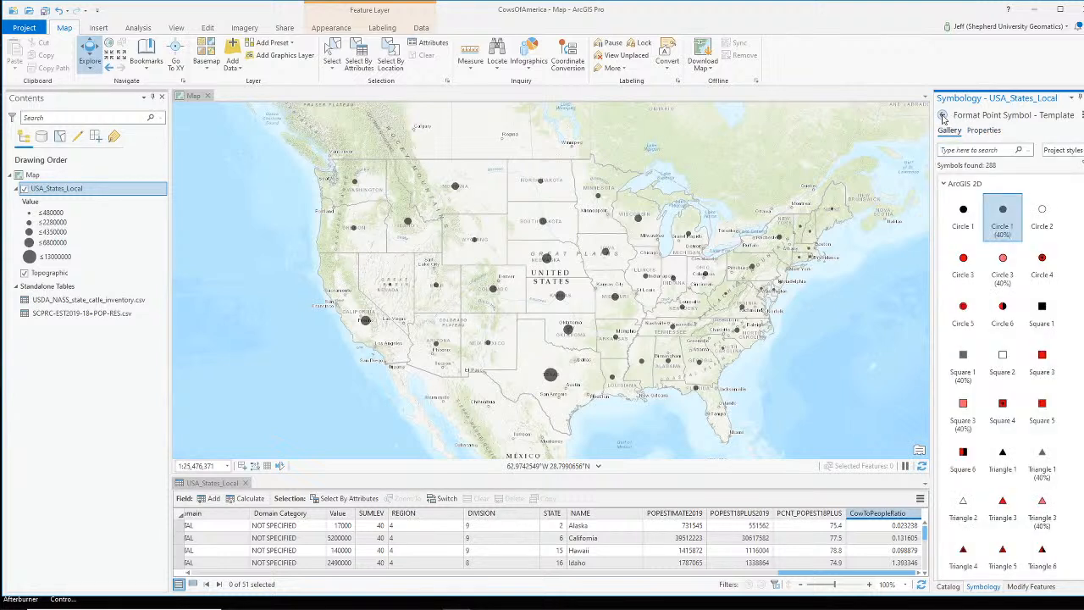
left_click(942, 114)
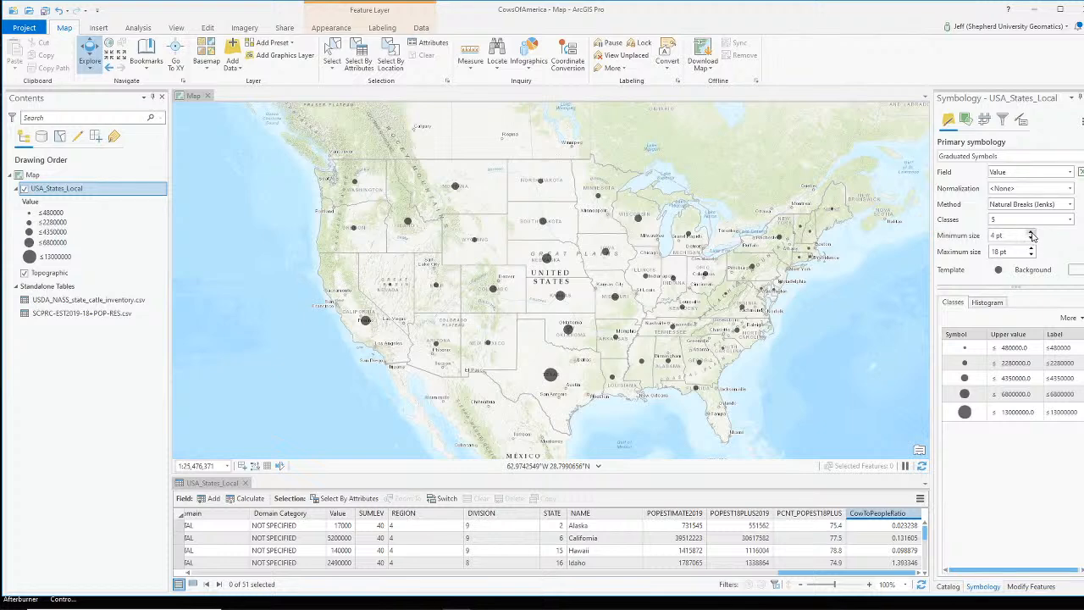
Set the graduated symbols' minimum size to 5 pt and maximum size to 30 pt.
left_click(1028, 221)
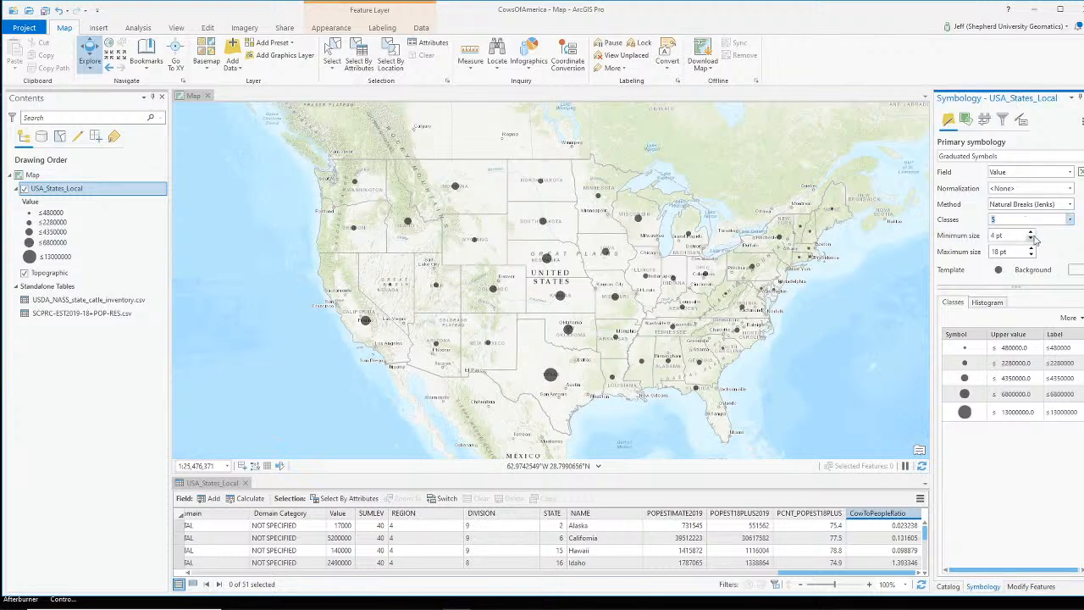
left_click(1031, 236)
left_click(1031, 234)
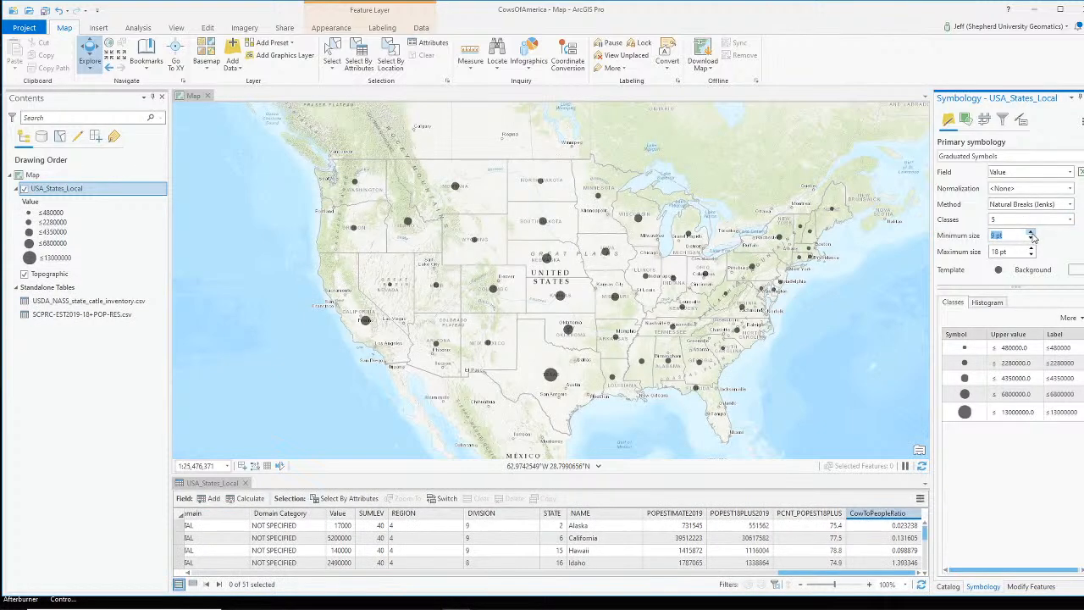
left_click(1031, 234)
left_click(1031, 234)
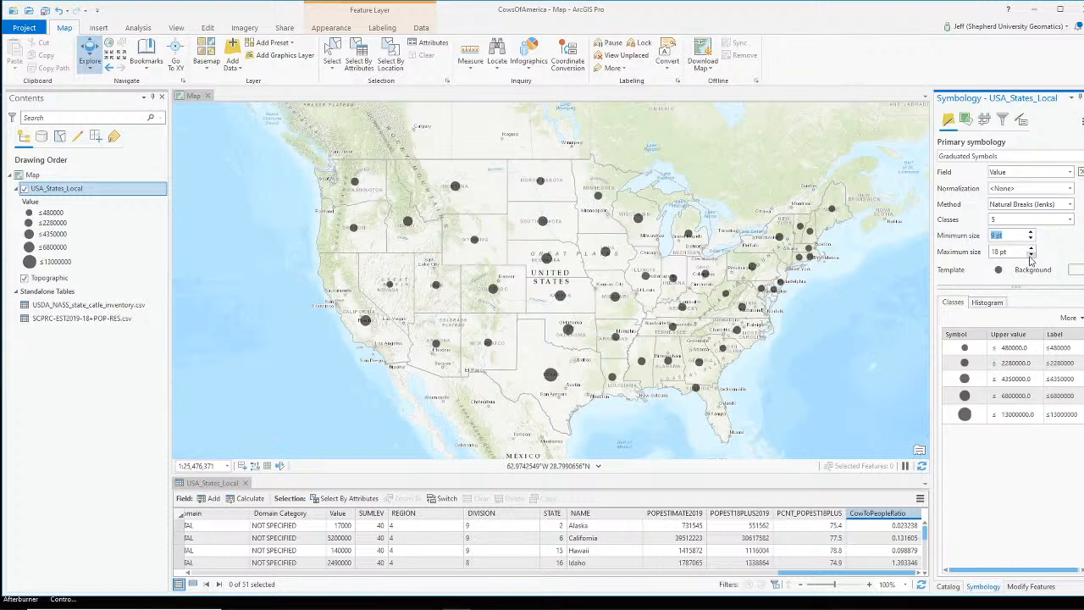
left_click(1030, 249)
left_click(1030, 249)
left_click(1031, 239)
left_click(1031, 239)
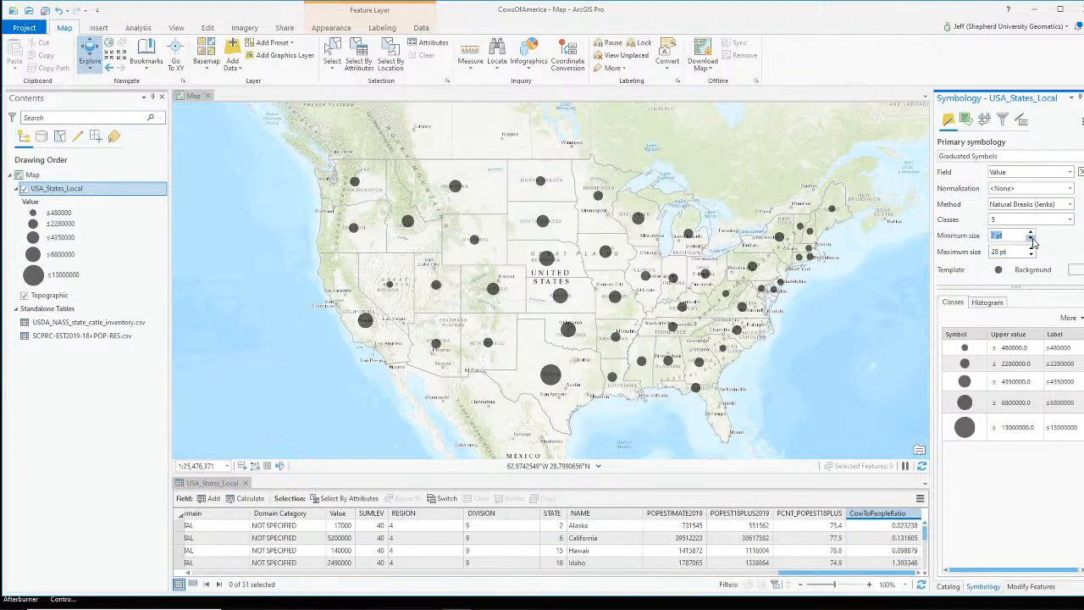
left_click(1032, 240)
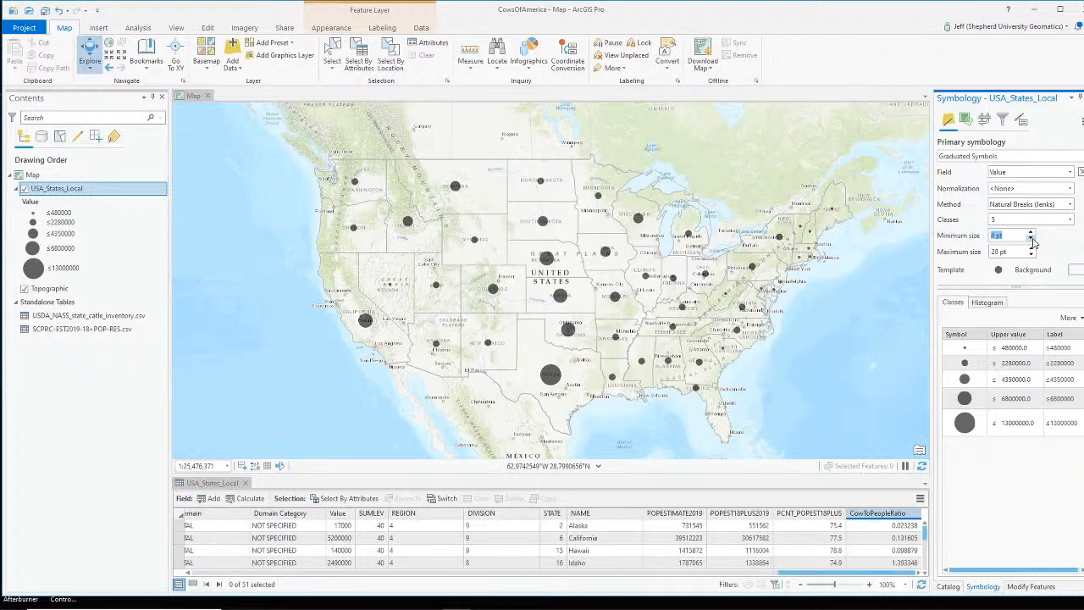
left_click(1031, 239)
left_click(1031, 249)
left_click(1031, 249)
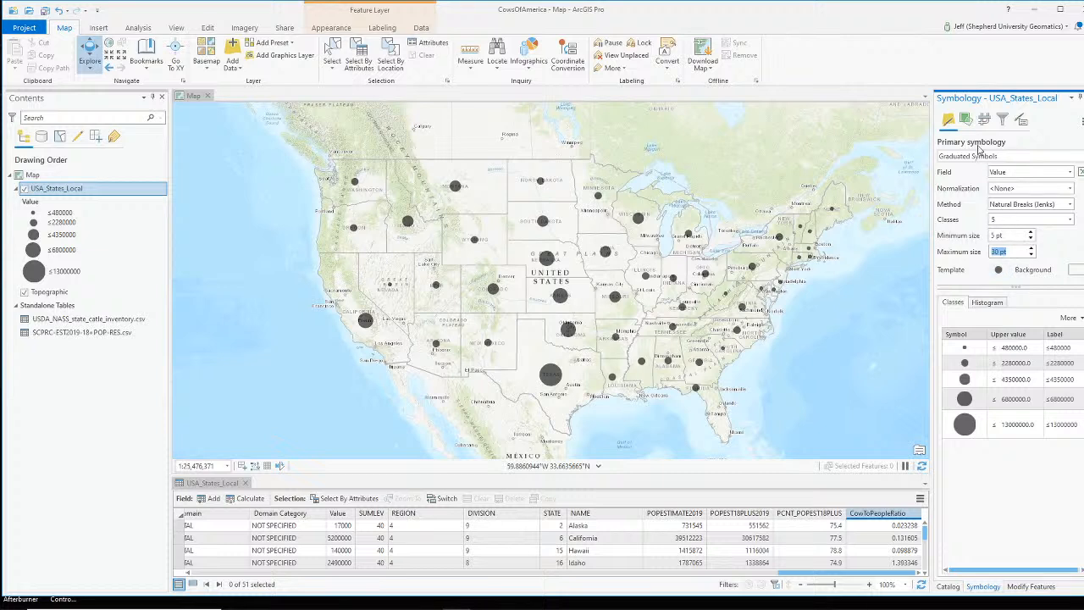
left_click(968, 121)
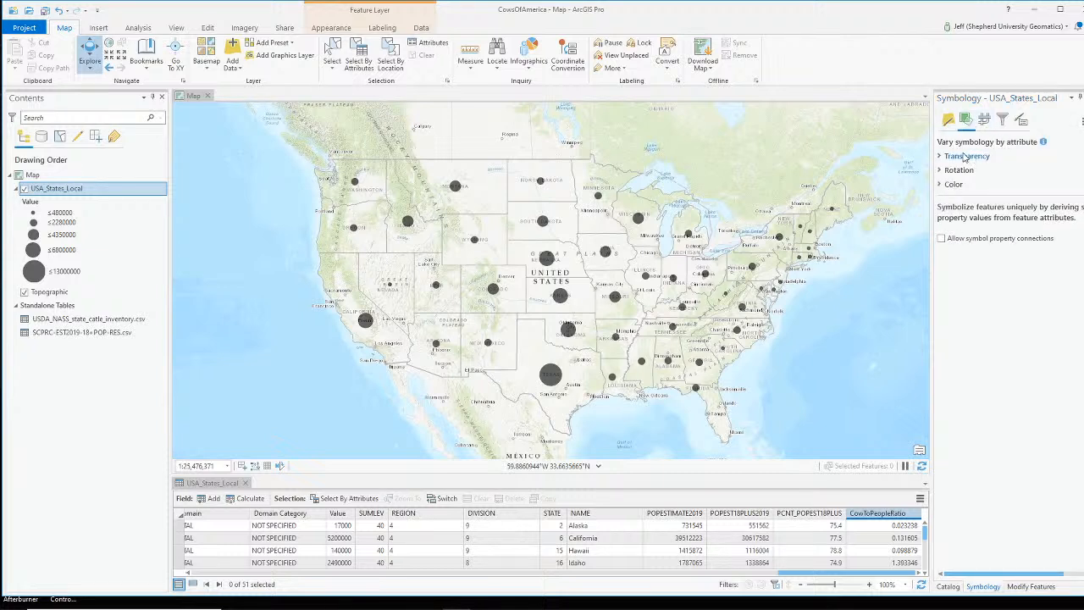
left_click(961, 156)
left_click(1017, 174)
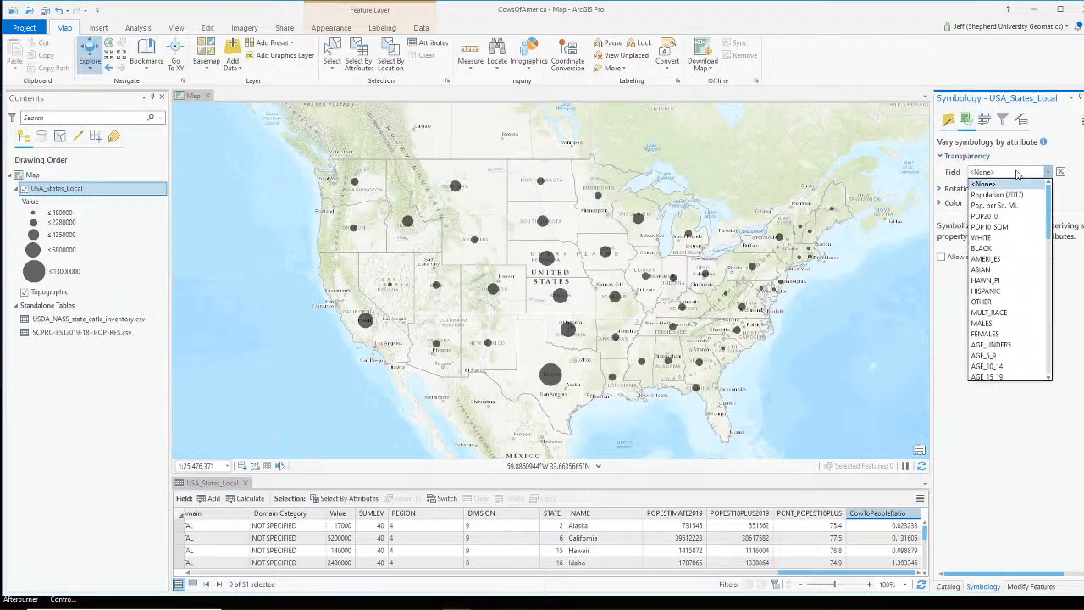
left_click(1017, 173)
left_click(948, 120)
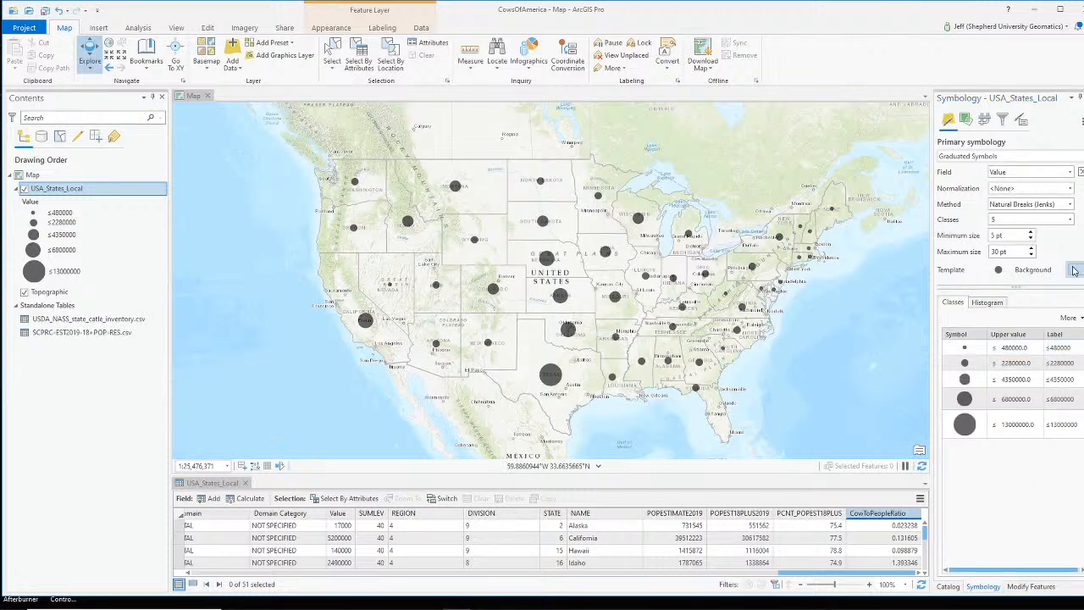
left_click(1027, 208)
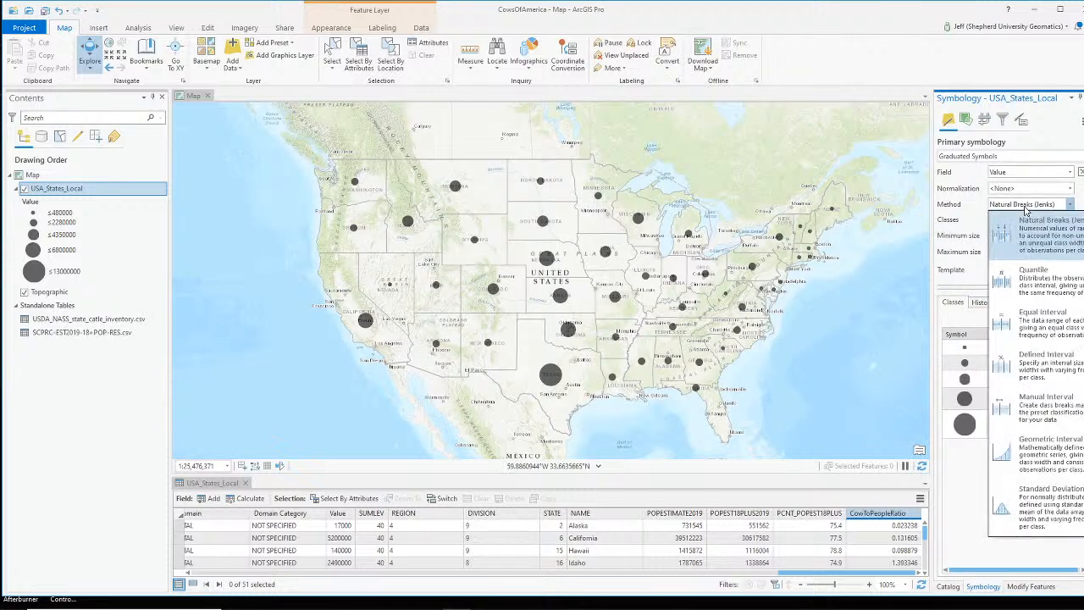
left_click(1047, 248)
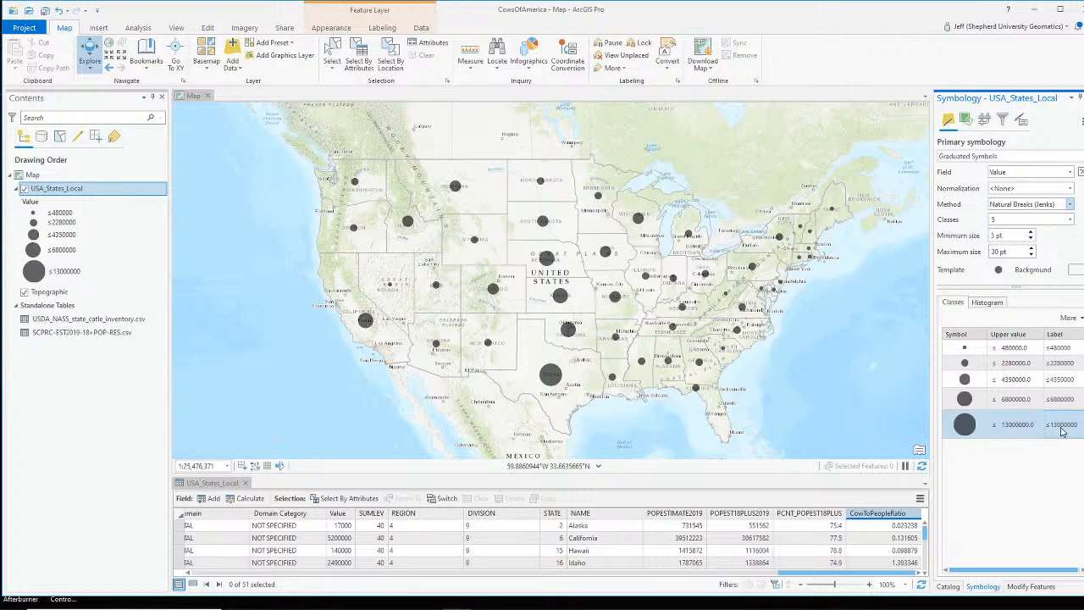
Relabel the lowest class, with upper value 480000, as "0 to 480k".
double_click(1055, 348)
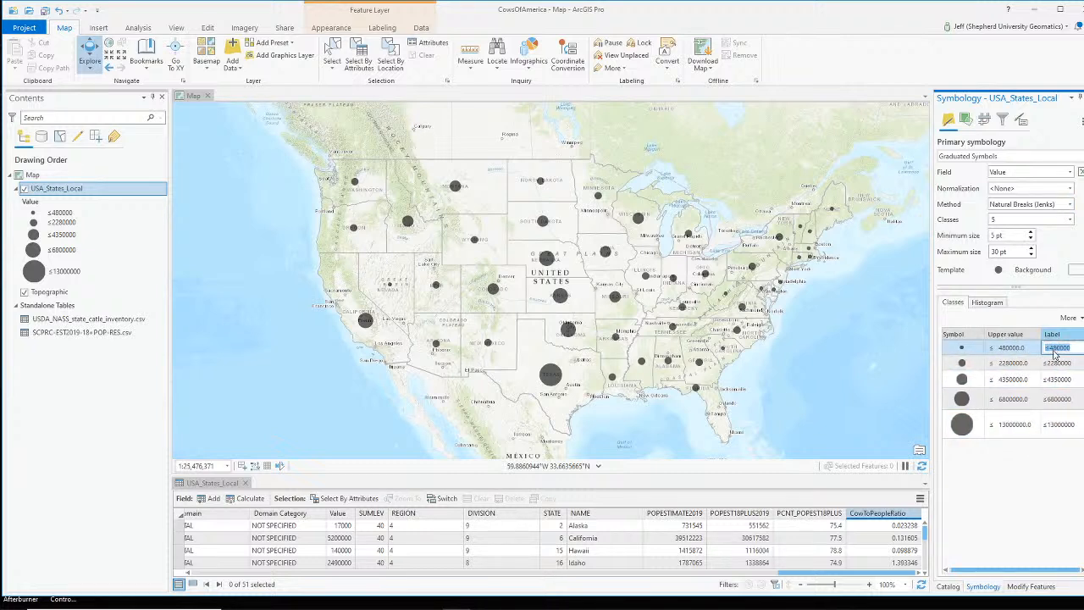
left_click(1076, 348)
left_click(1065, 363)
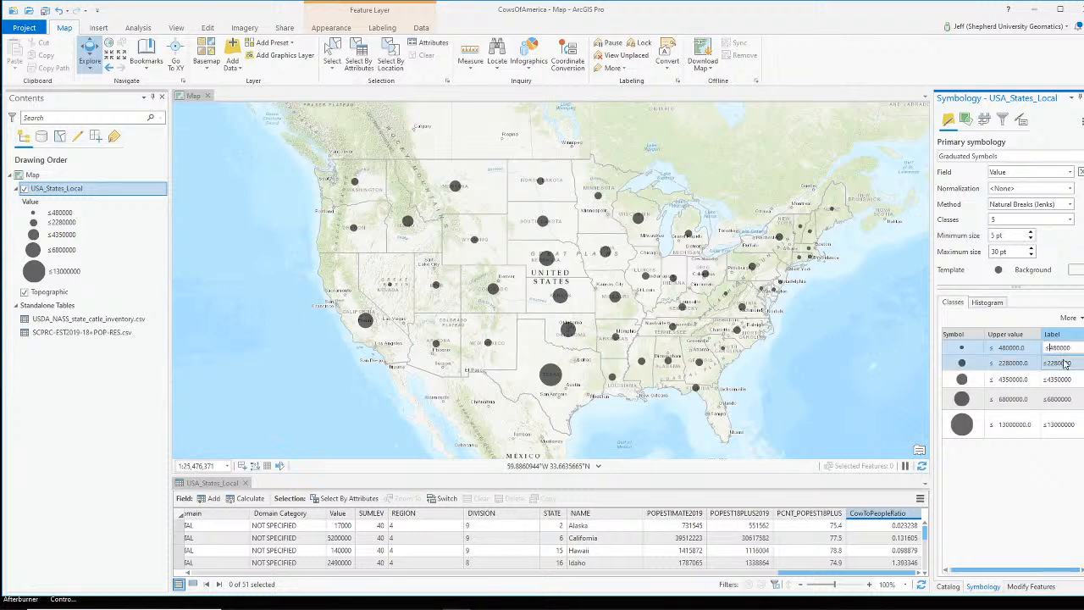
left_click(1057, 348)
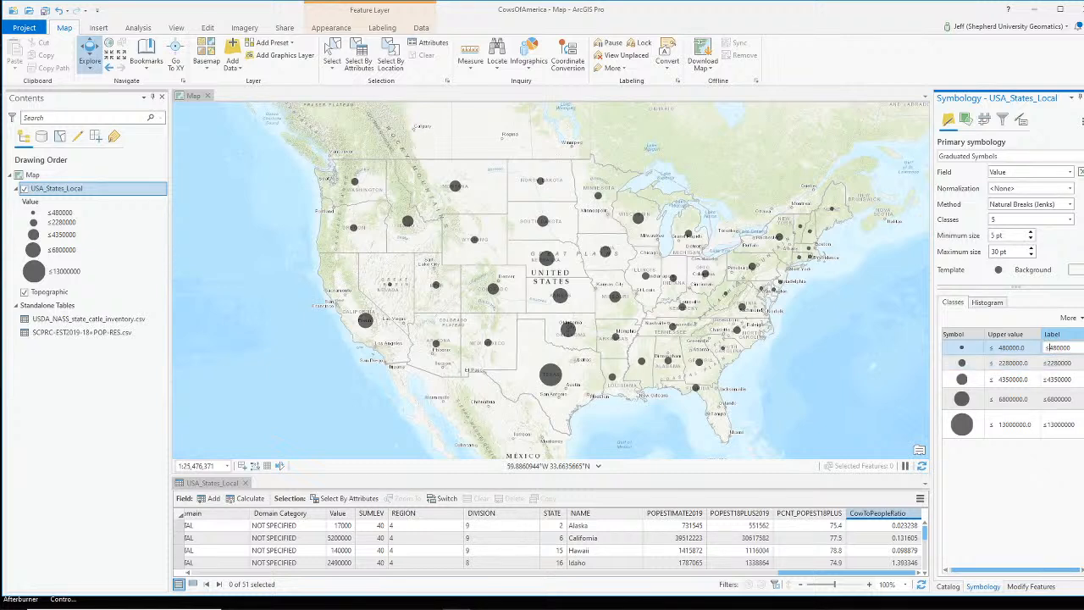
left_click(1049, 348)
key("BackSpace")
type("0 to 480k")
left_click(1057, 363)
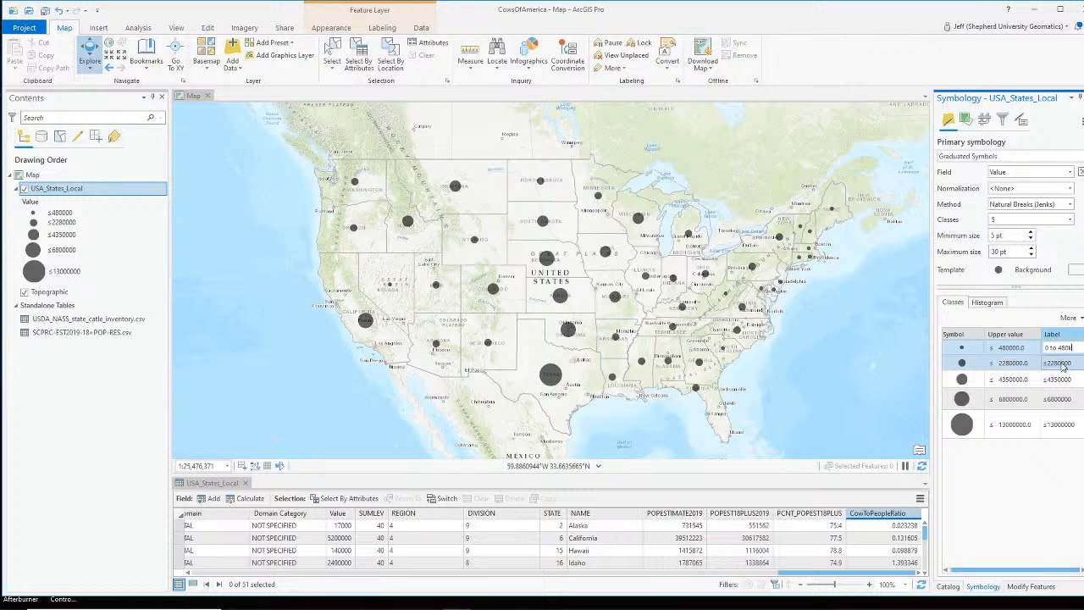
Relabel the second class, with upper value 2280000, as "480k to 2280k".
left_click(1057, 363)
left_click(1056, 364)
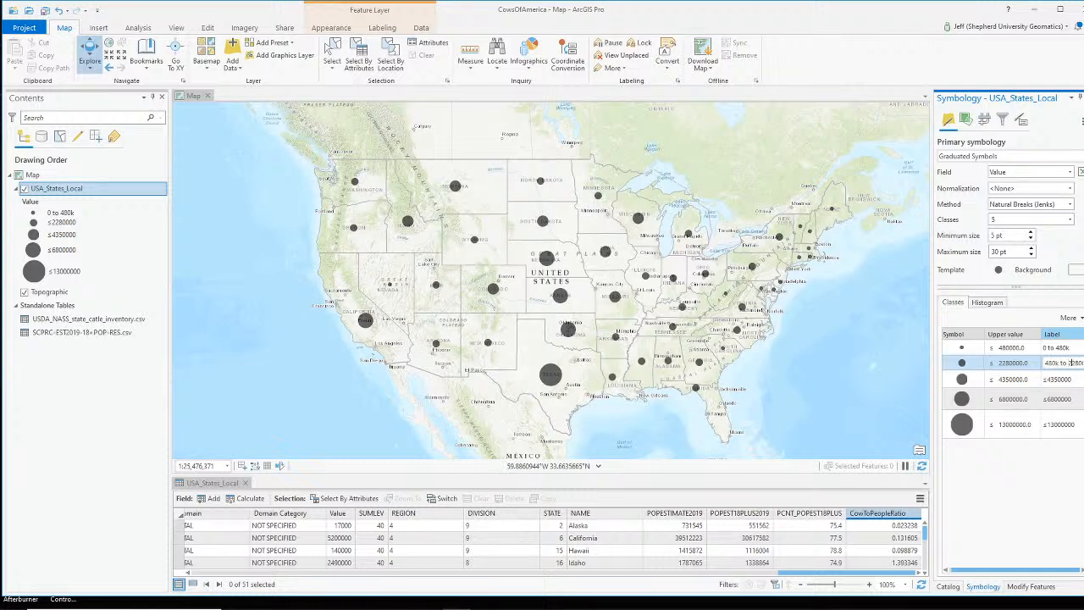
key("Right")
key("Right")
key("Right")
key("Right")
type("k")
left_click(1065, 385)
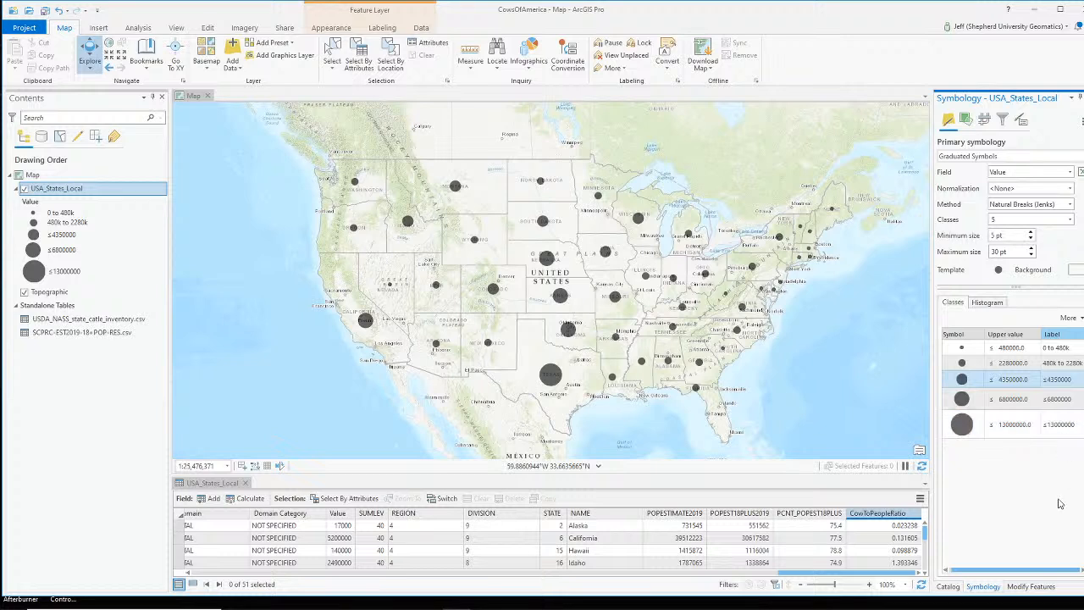
Rename the Value legend heading under USA_States_Local to "Number of Cows".
left_click(34, 203)
left_click(33, 205)
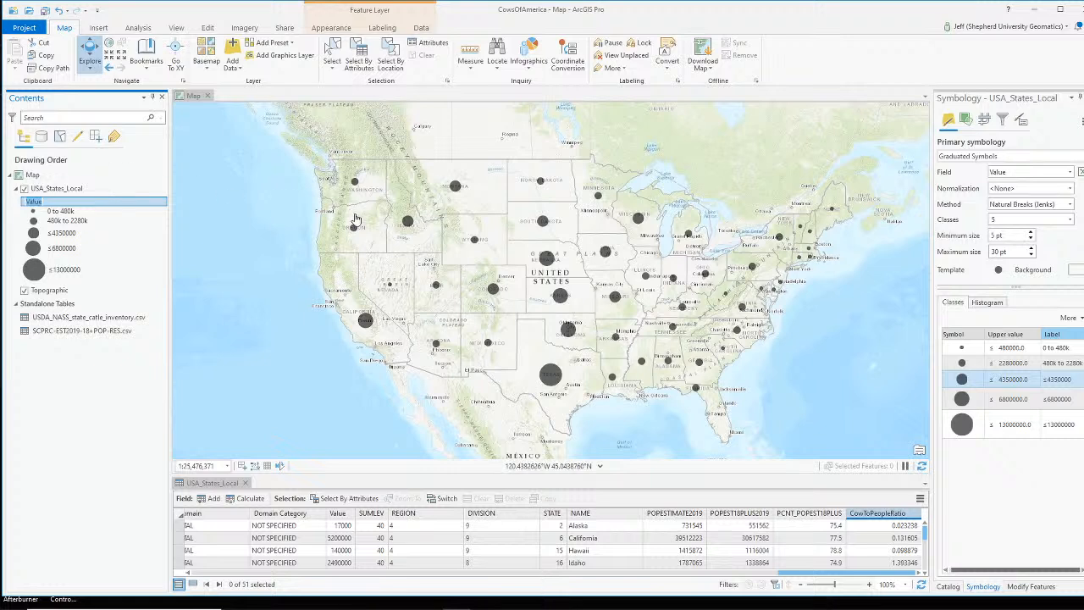
type("Number of Cows")
key("Return")
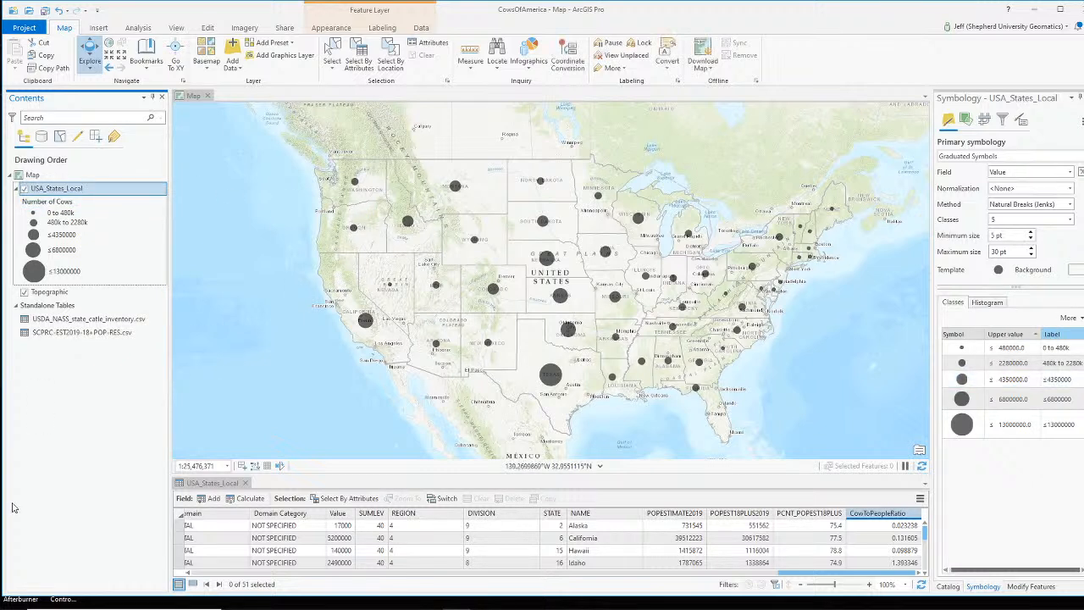
left_click(1069, 381)
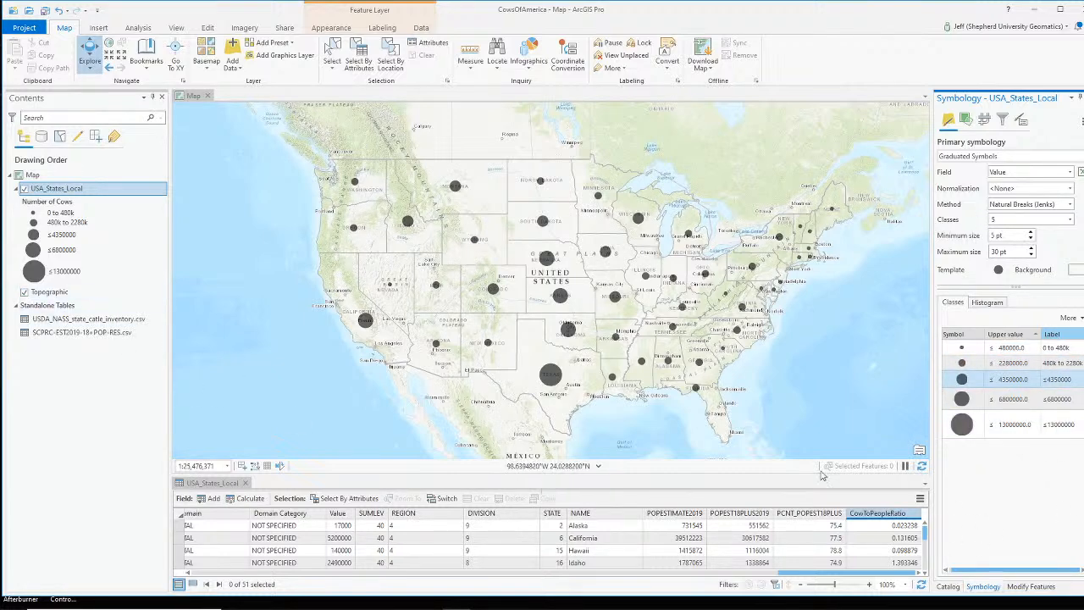
left_click(720, 607)
scroll(631, 527, "up", 2)
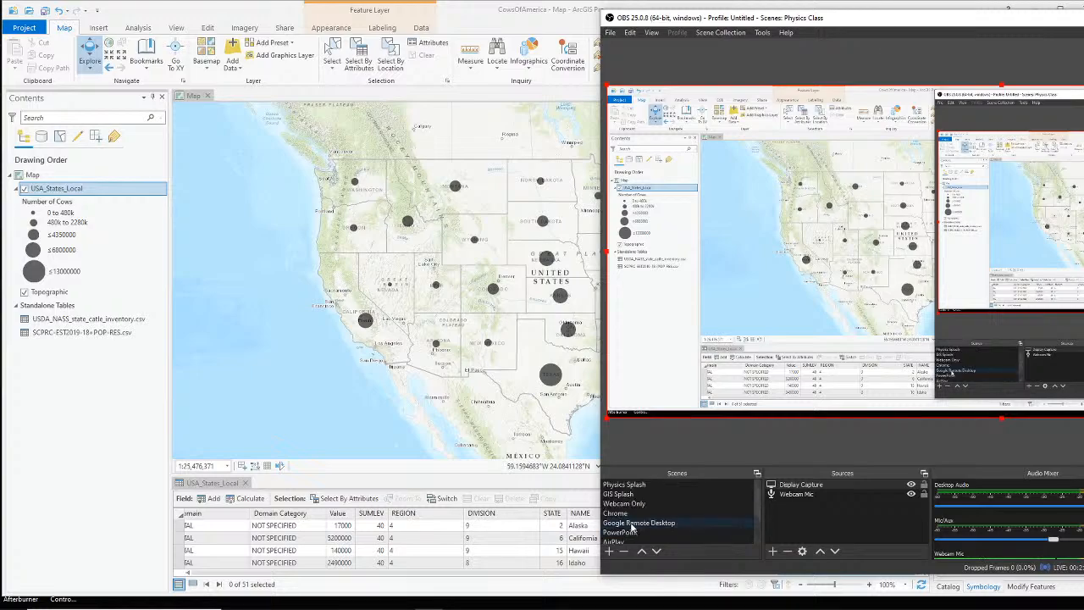
left_click(627, 504)
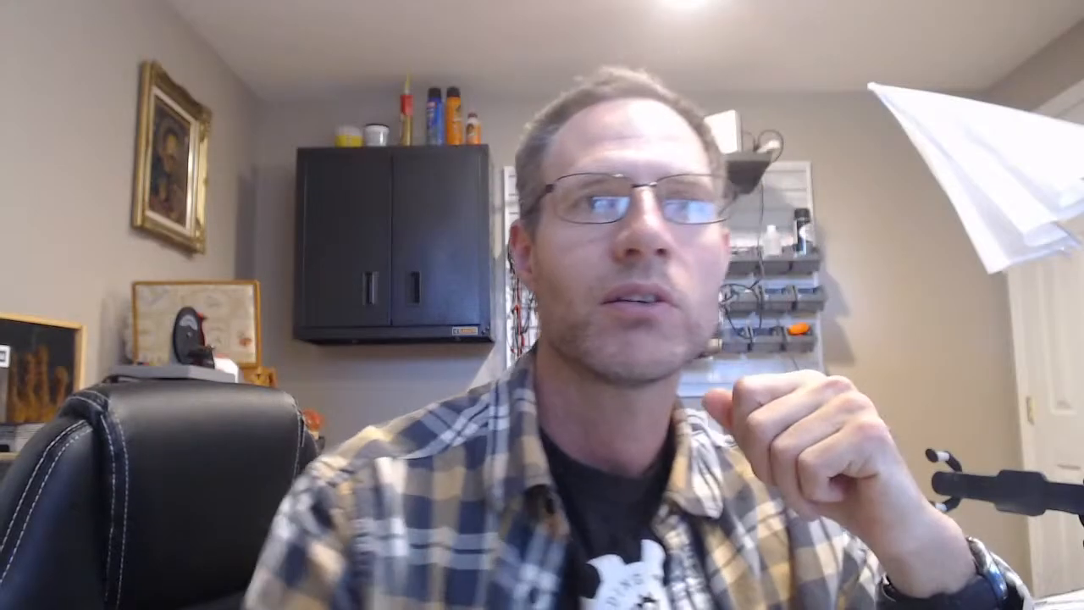
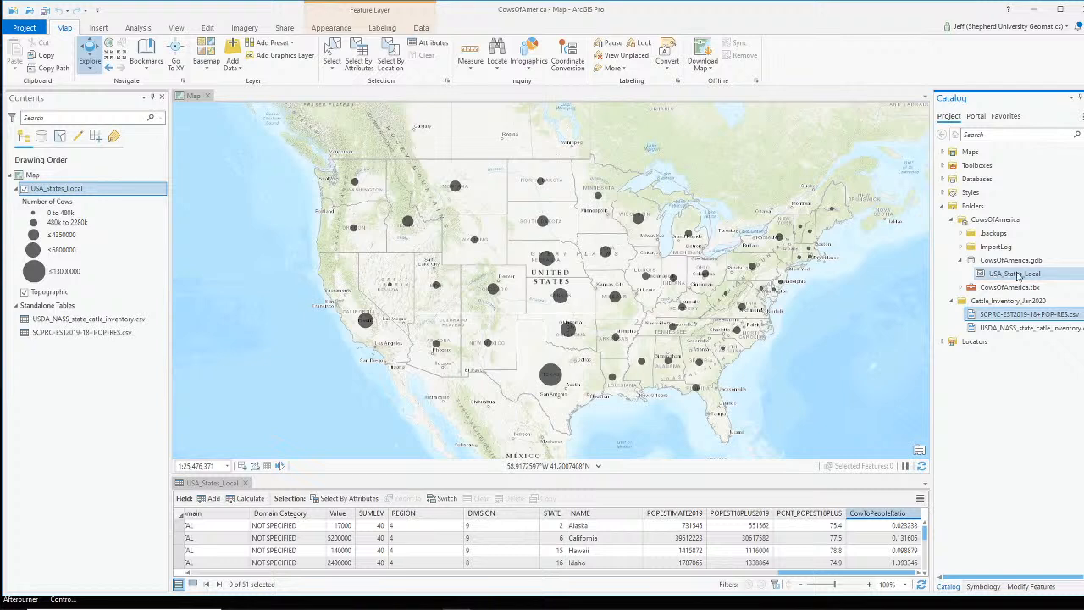
Rename the USA_States_Local layer to "Number of Cows".
left_click(53, 193)
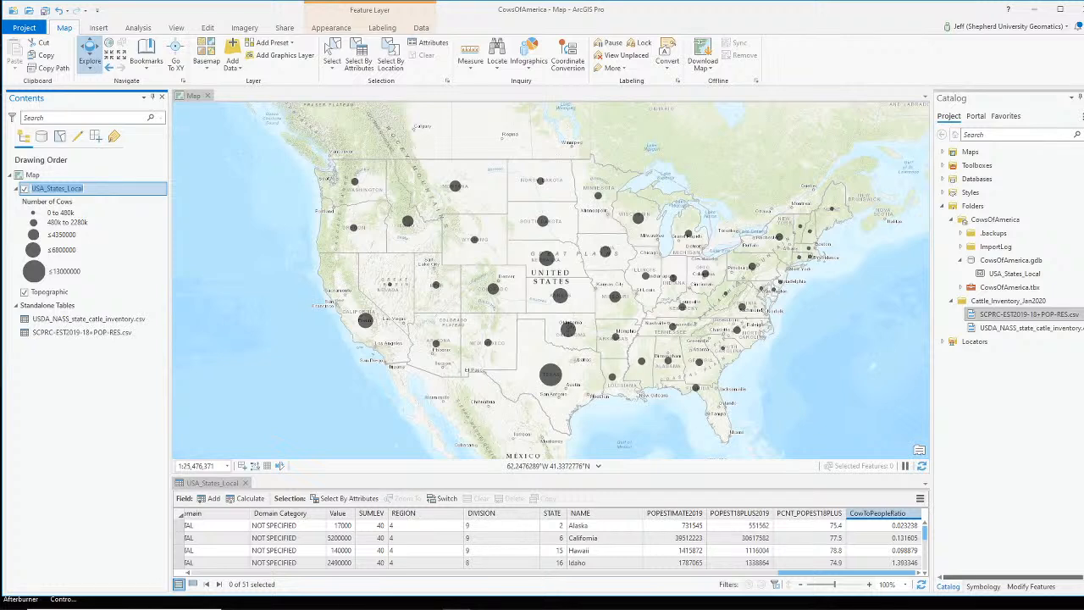
type("Number of Cows")
key("Return")
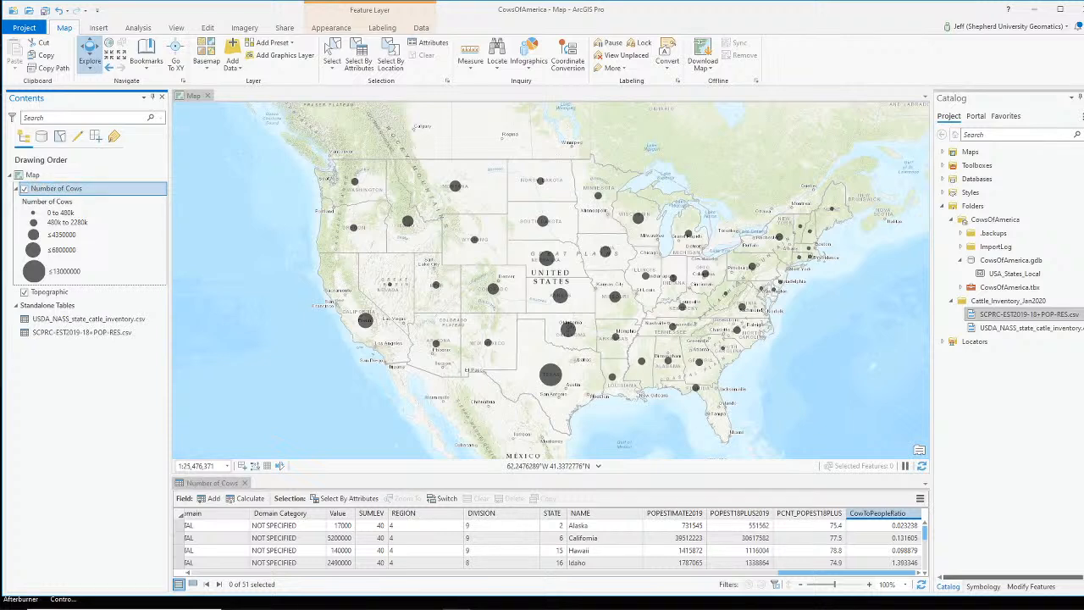
Rename the legend heading under the Number of Cows layer to "Thousands".
left_click(67, 205)
left_click(65, 208)
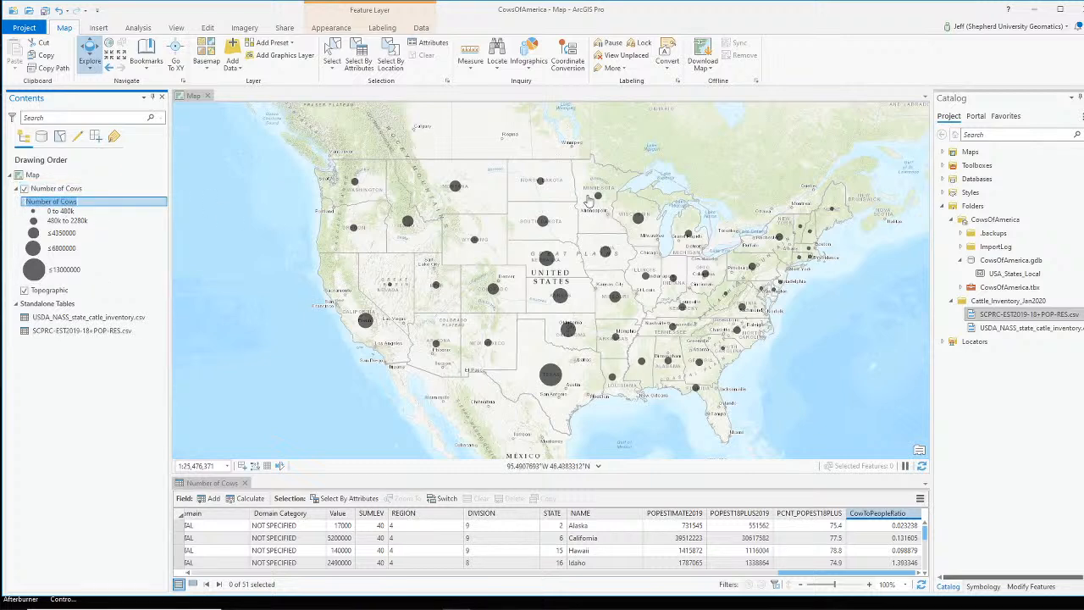
type("Th")
type("ousake")
key("BackSpace")
key("BackSpace")
key("BackSpace")
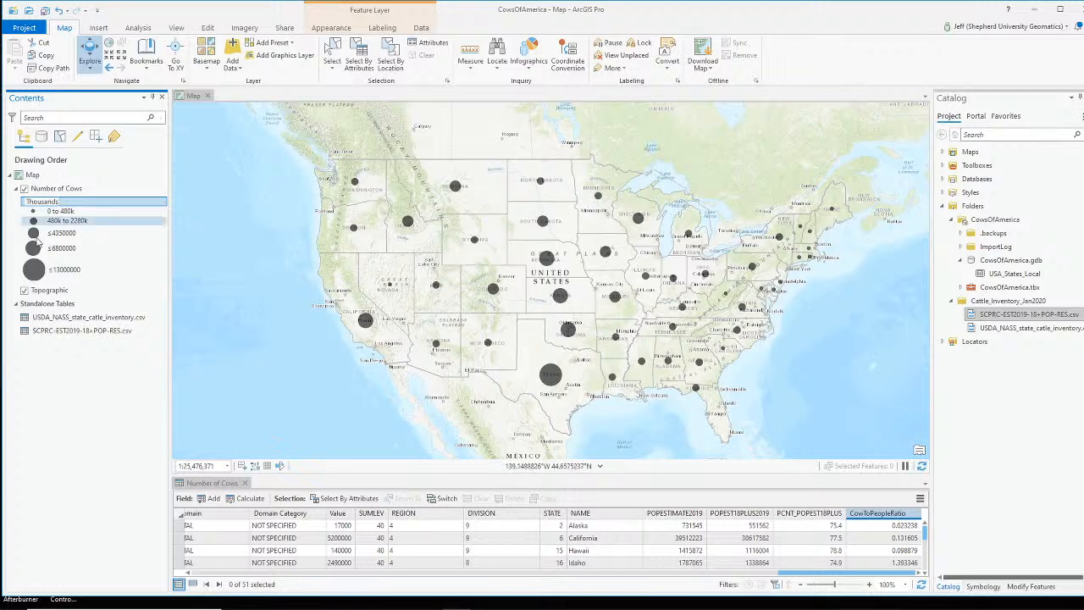
key("Return")
Relabel the two lowest Number of Cows classes as "0 to 480" and "480 to 2280".
left_click(71, 214)
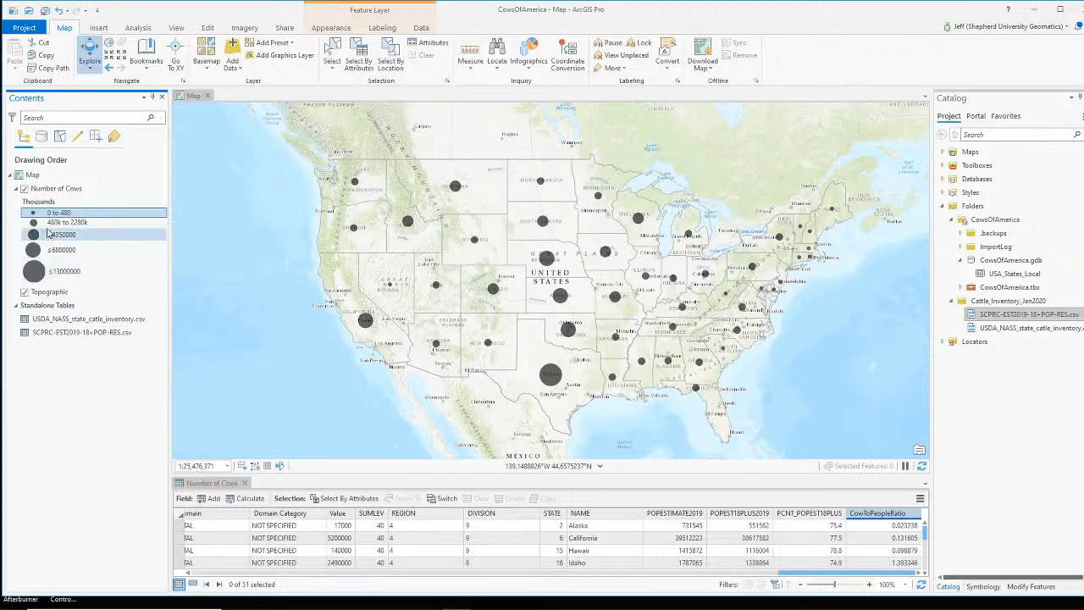
left_click(61, 222)
left_click(61, 223)
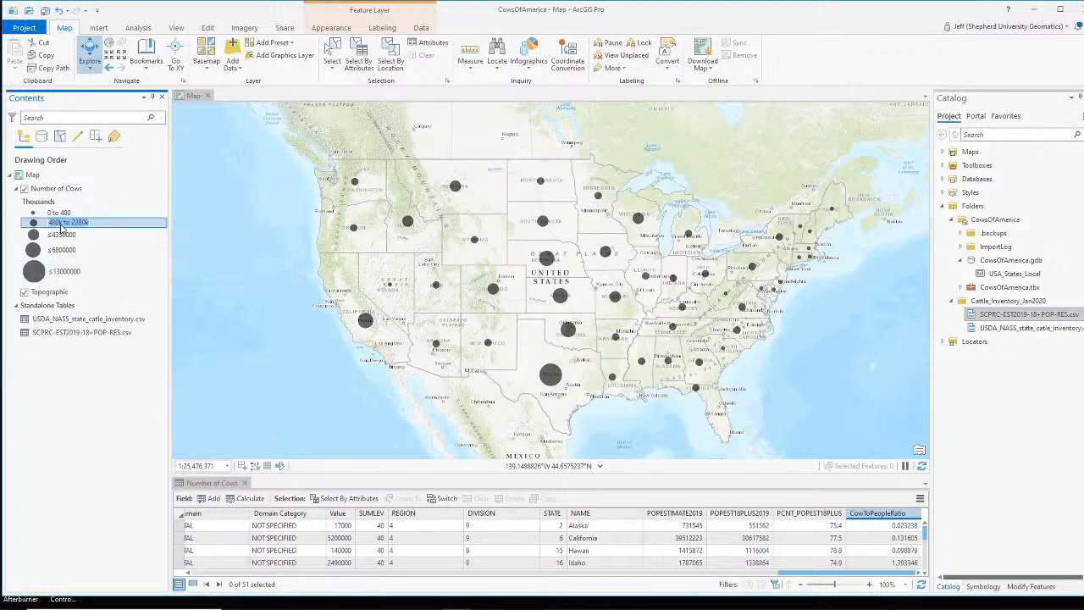
key("BackSpace")
key("Return")
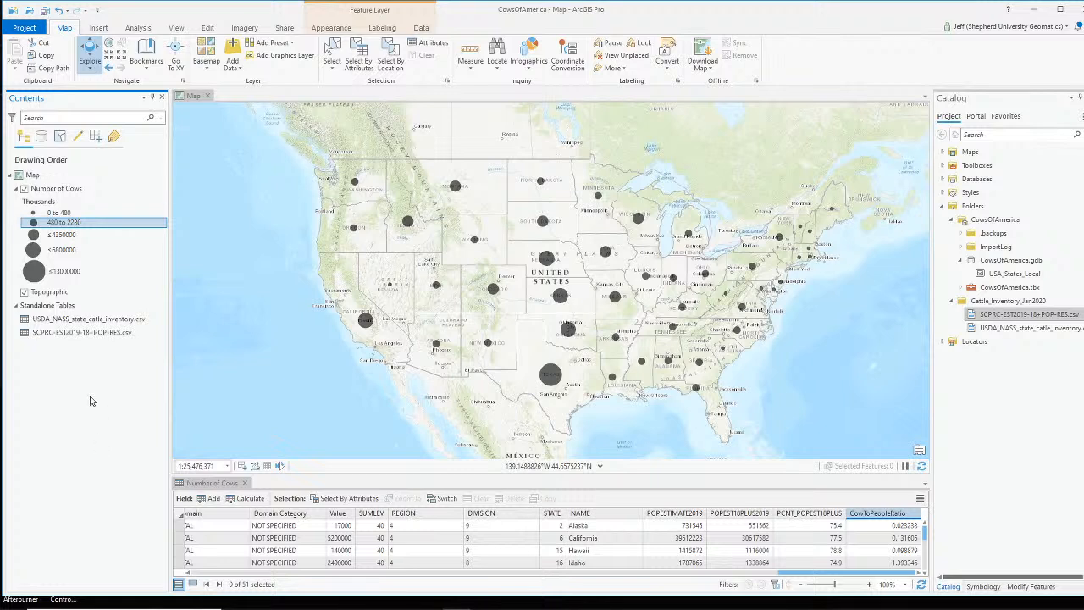
Add USA_States_Local from CowsOfAmerica.gdb to the map again, beneath Number of Cows, and name the new layer "Cows Per Person".
left_click(1020, 279)
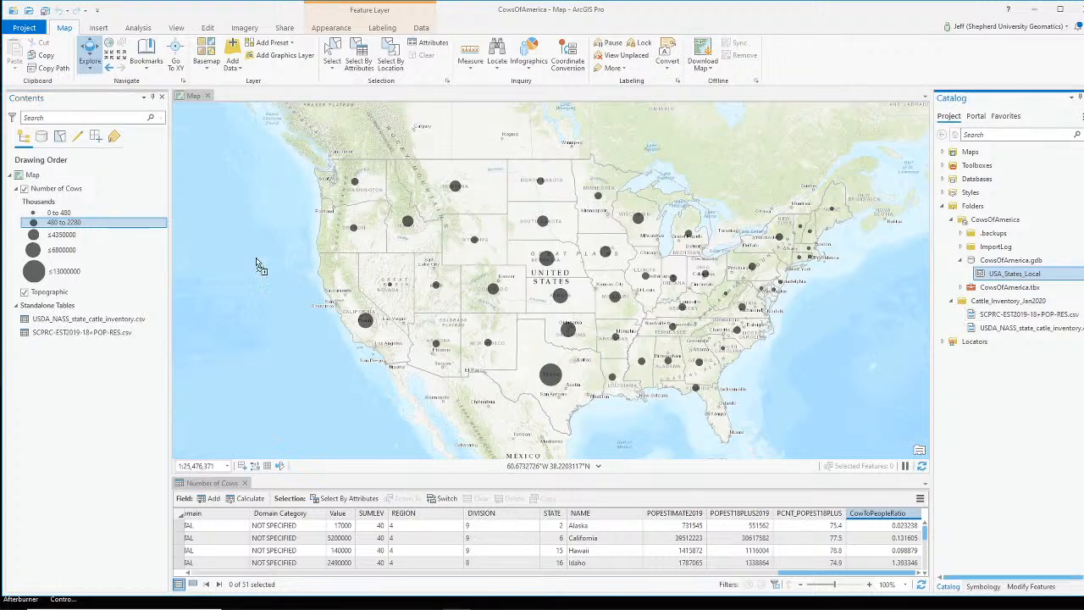
left_click_drag(68, 216, 64, 282)
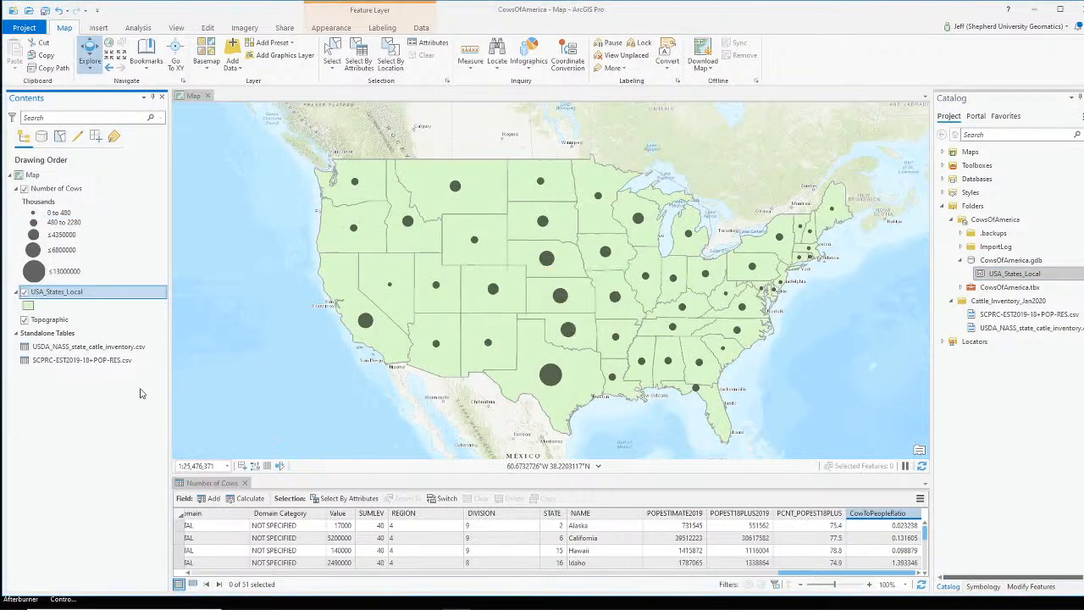
left_click(61, 292)
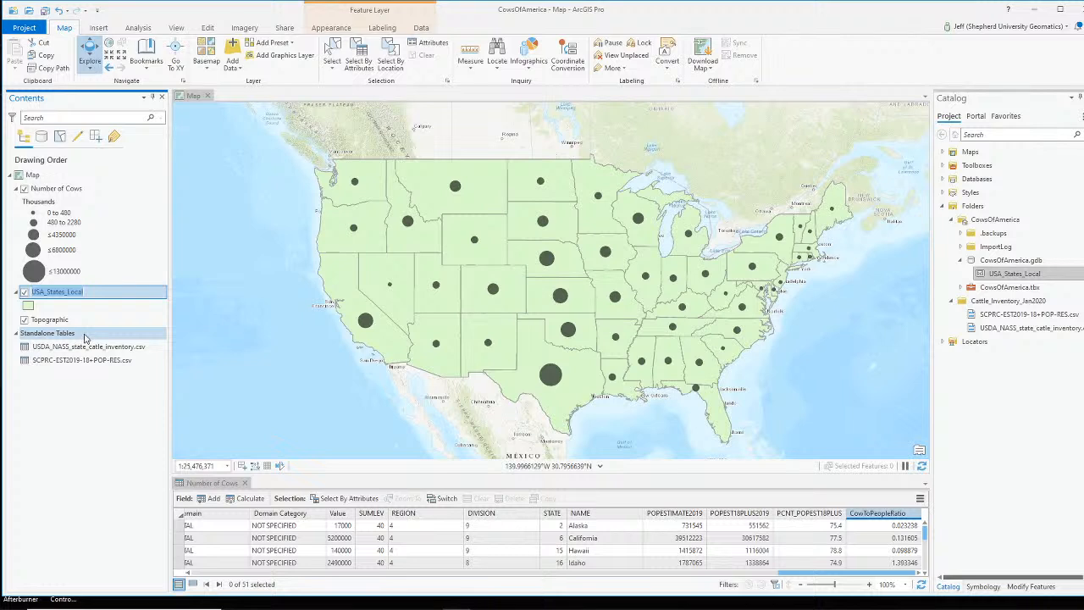
type("Cows Per Person")
key("Return")
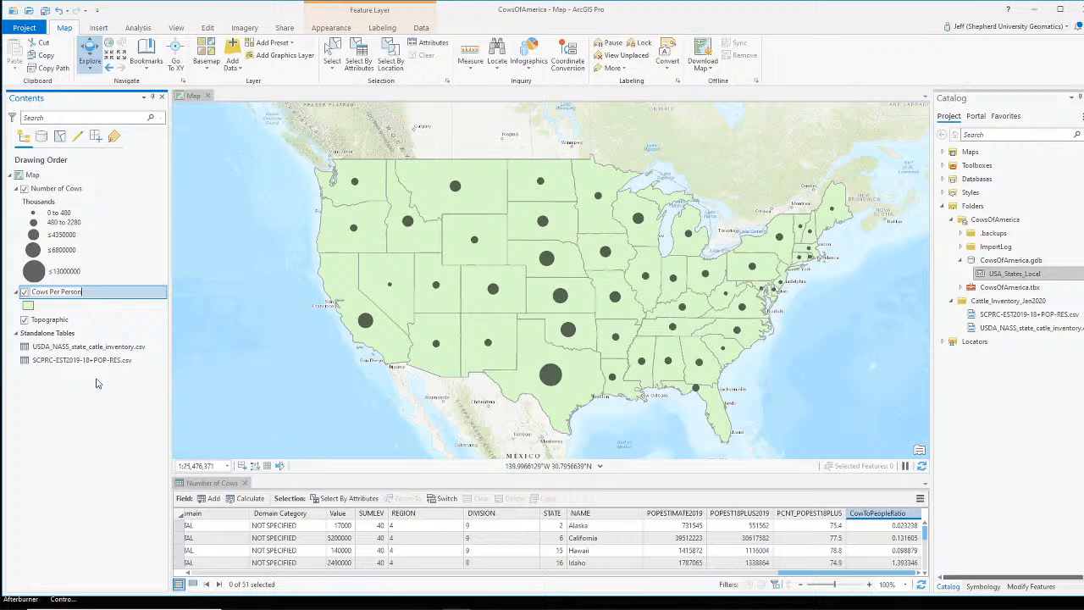
left_click(108, 447)
Symbolize the Cows Per Person layer with graduated colors based on the CowToPeopleRatio field.
right_click(40, 295)
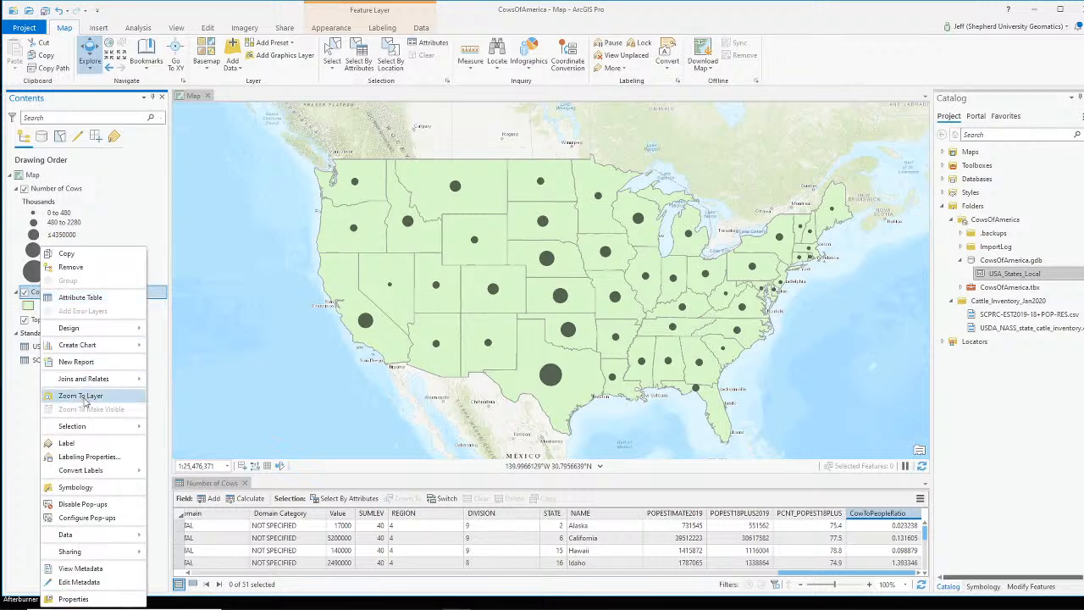
left_click(75, 487)
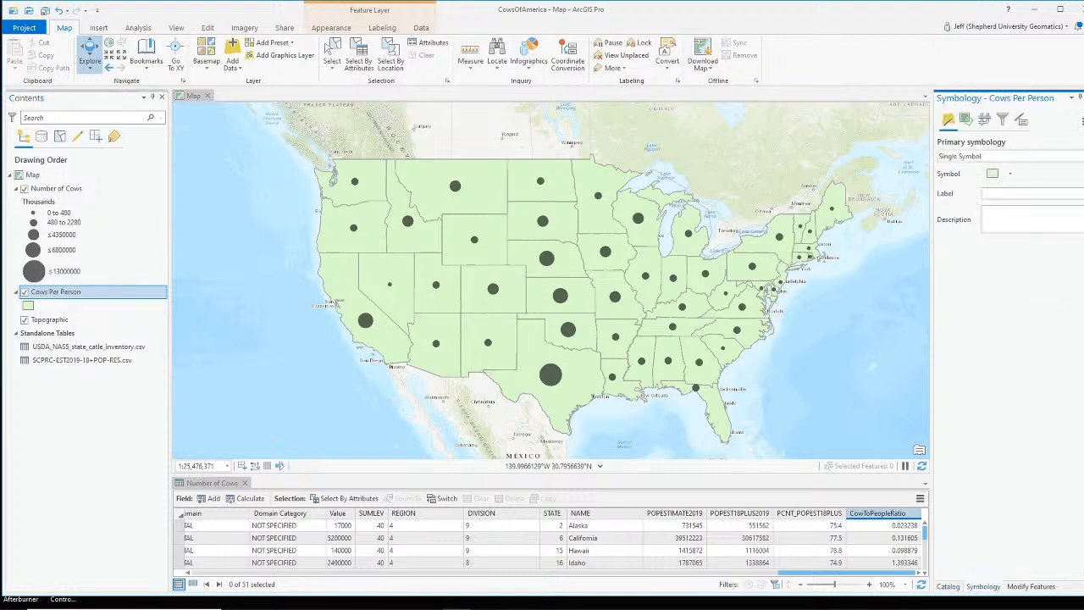
left_click(993, 159)
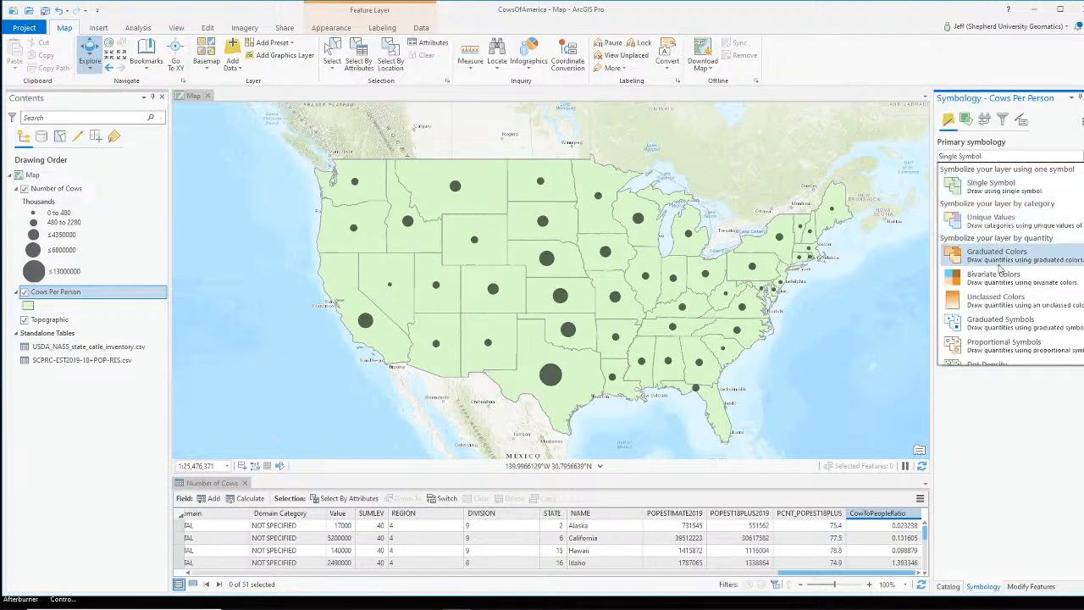
left_click(1001, 263)
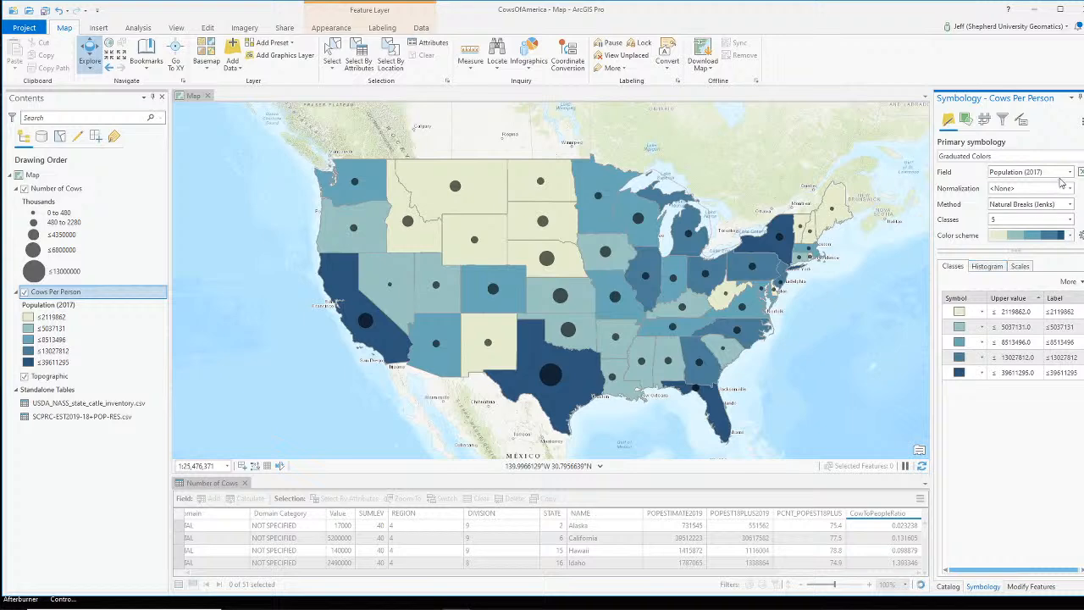
left_click(1068, 172)
scroll(1025, 322, "down", 5)
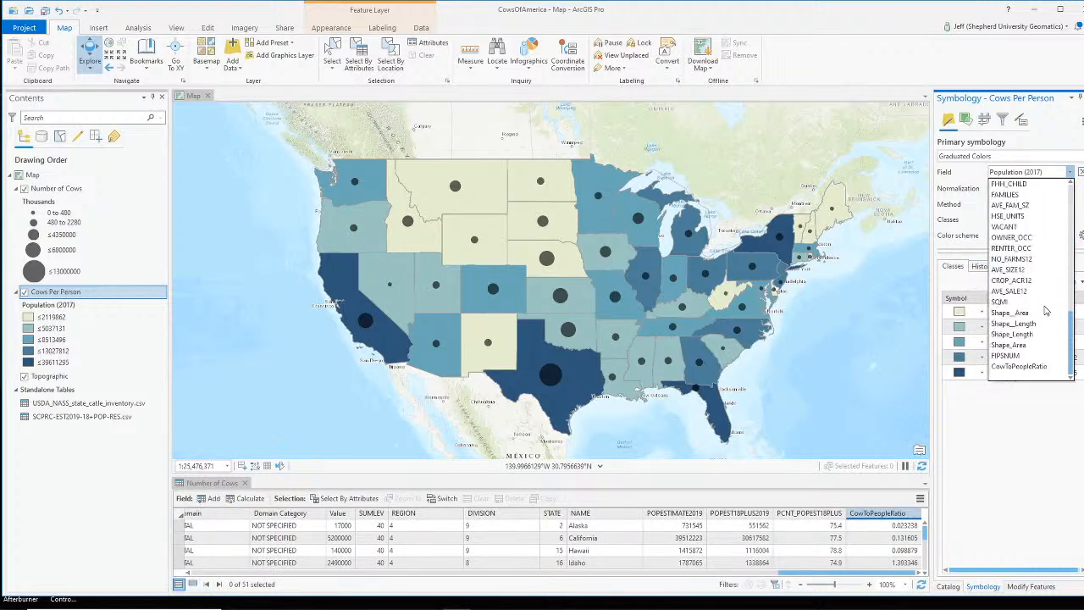
left_click(1034, 367)
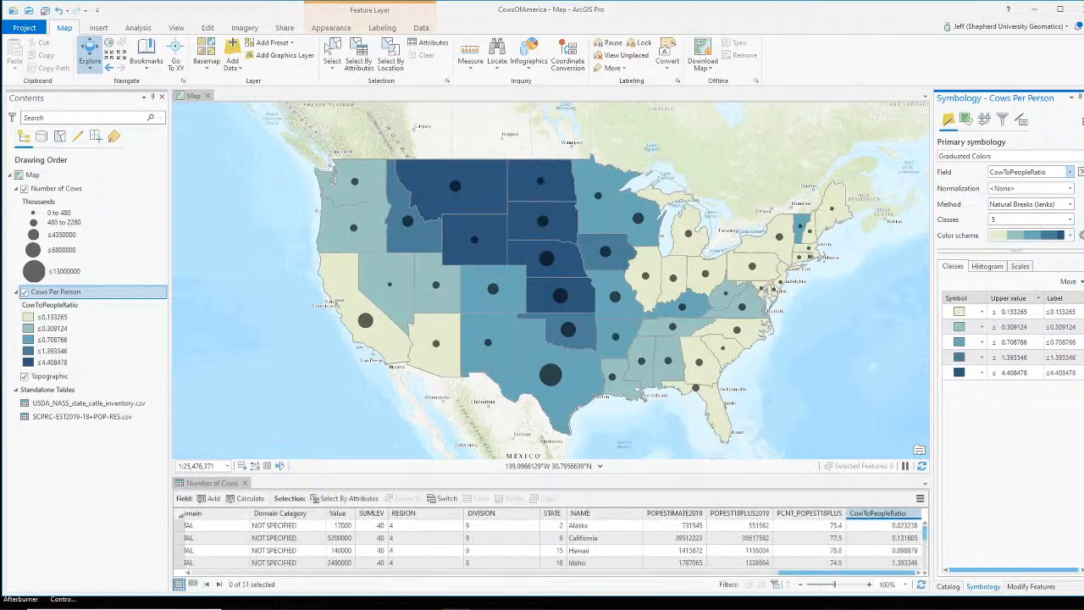
left_click(1030, 208)
left_click(1032, 209)
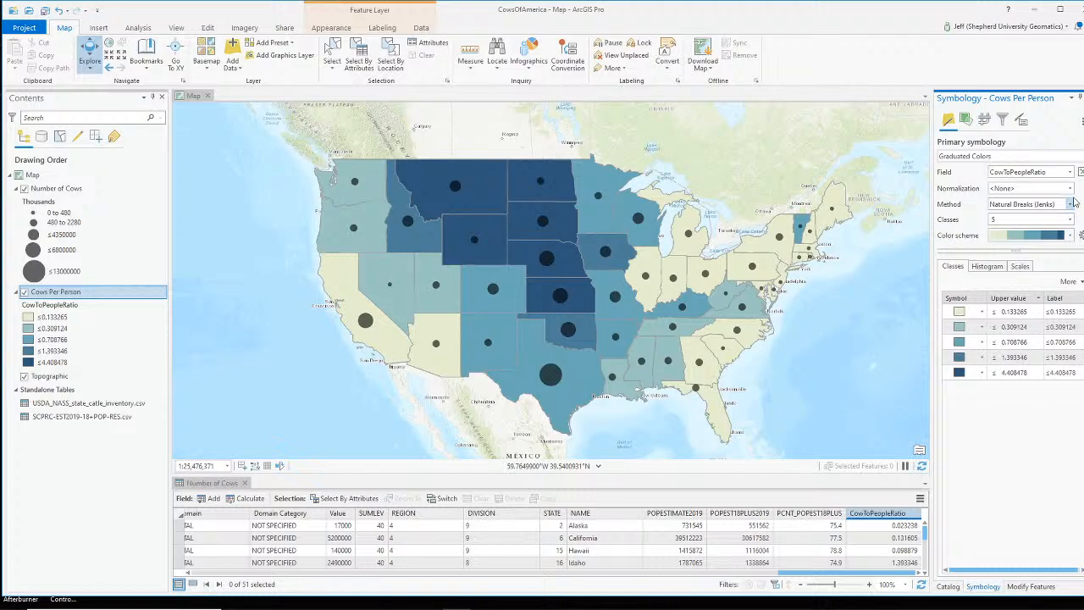
key("alt+Tab")
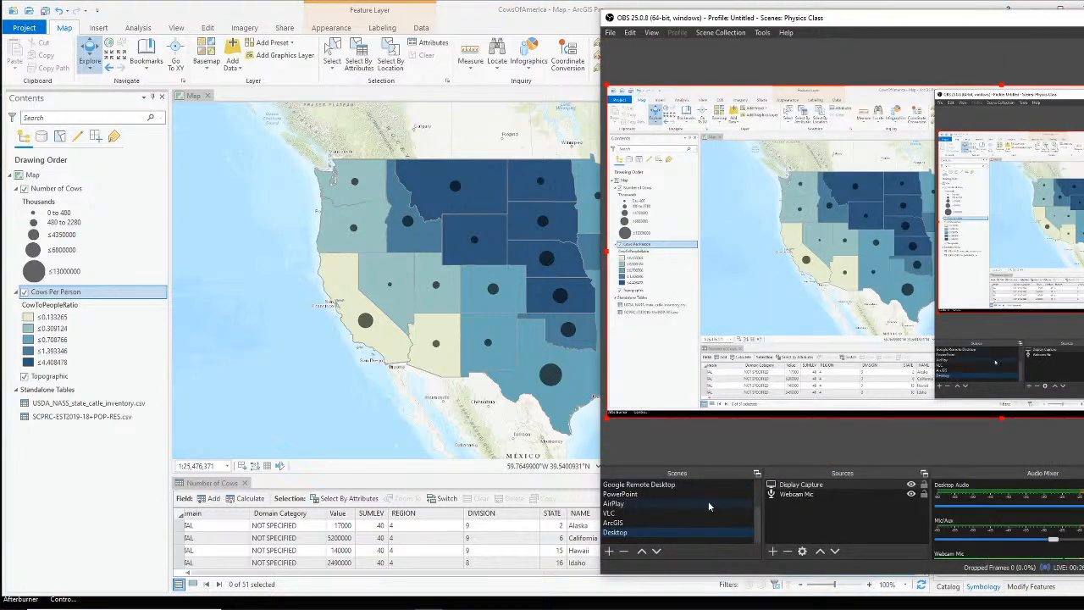
scroll(684, 507, "up", 2)
left_click(643, 507)
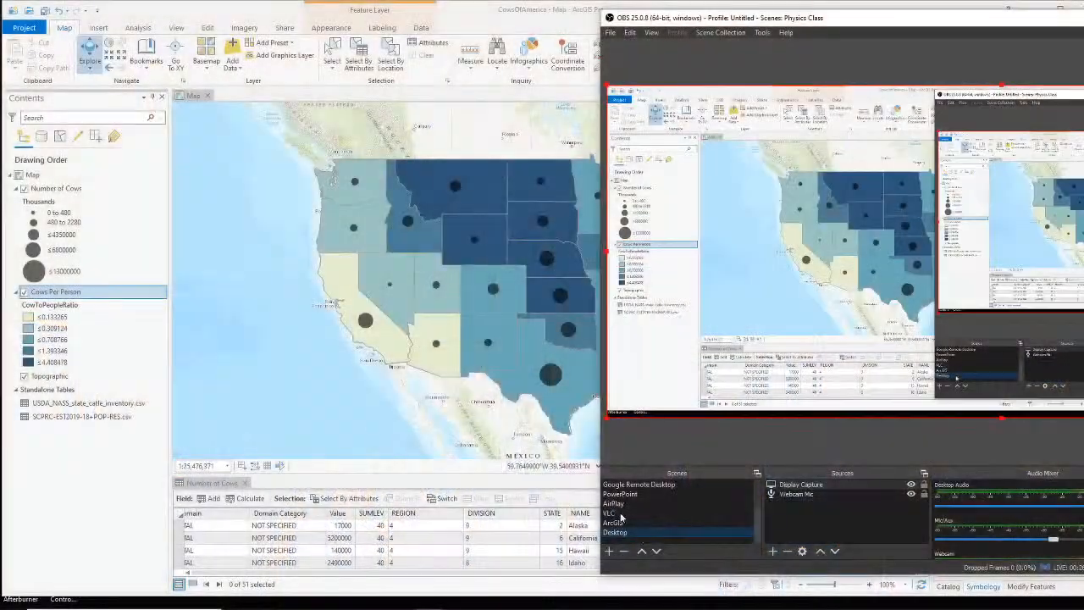
left_click(271, 395)
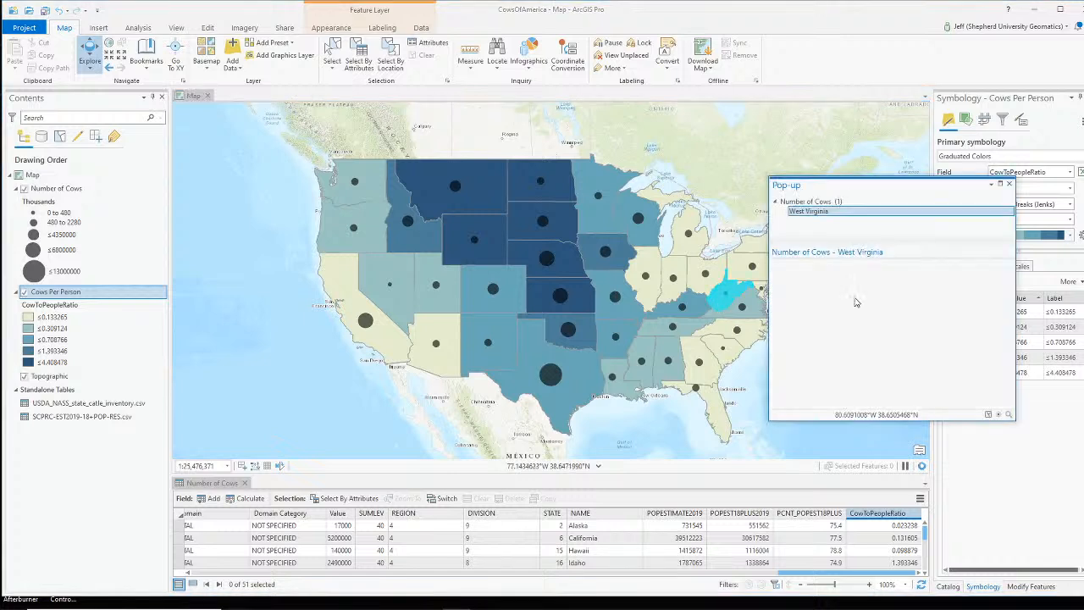
Examine West Virginia's attribute values in the Number of Cows pop-up, from the state name through the farm and shape fields.
left_click_drag(1011, 280, 1034, 426)
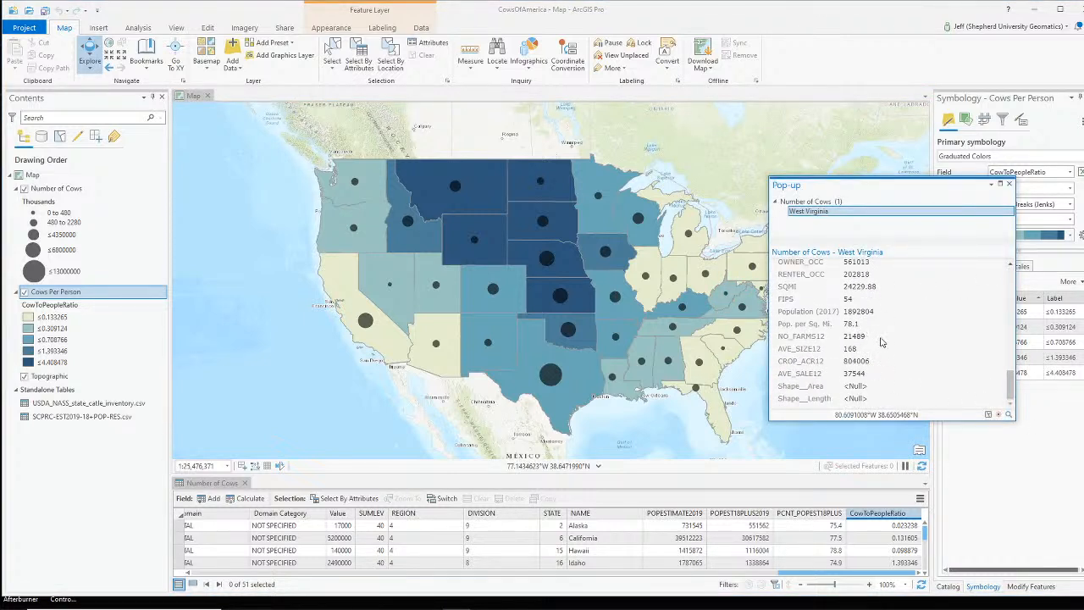
scroll(881, 342, "up", 10)
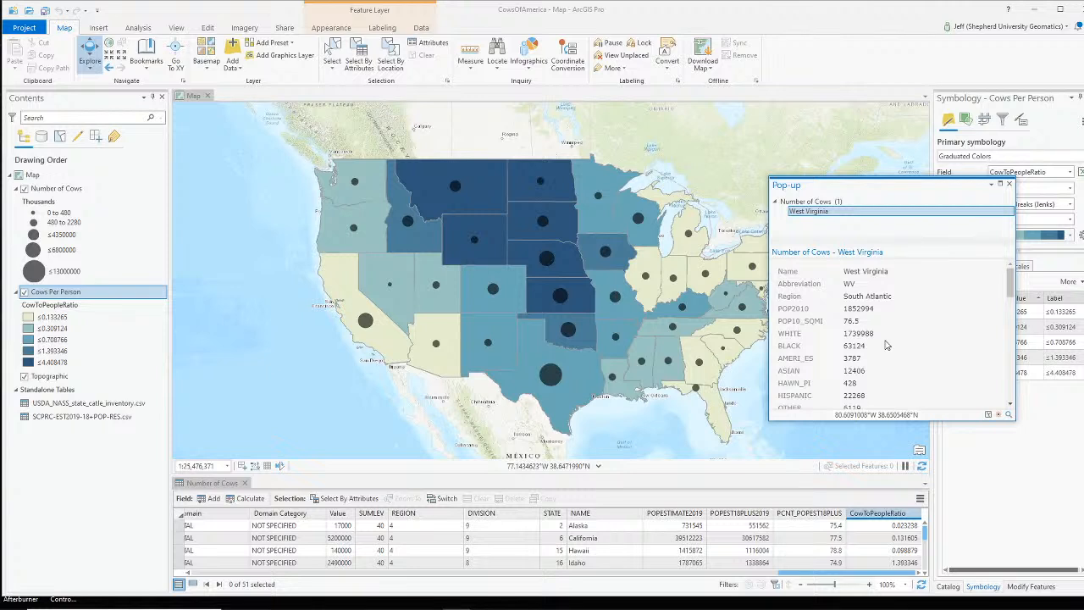
scroll(886, 345, "down", 10)
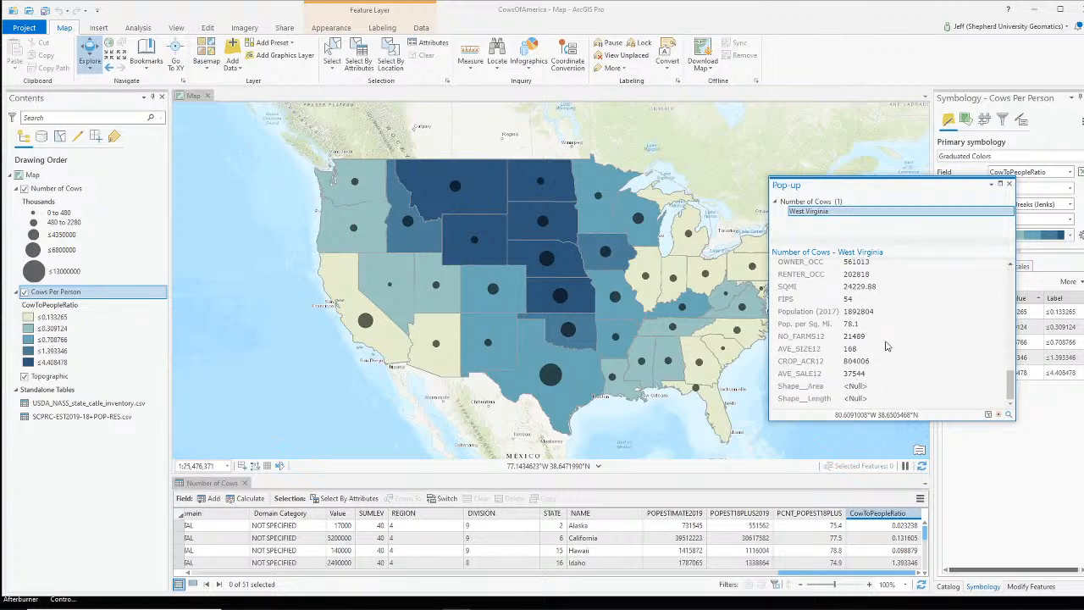
scroll(886, 345, "up", 3)
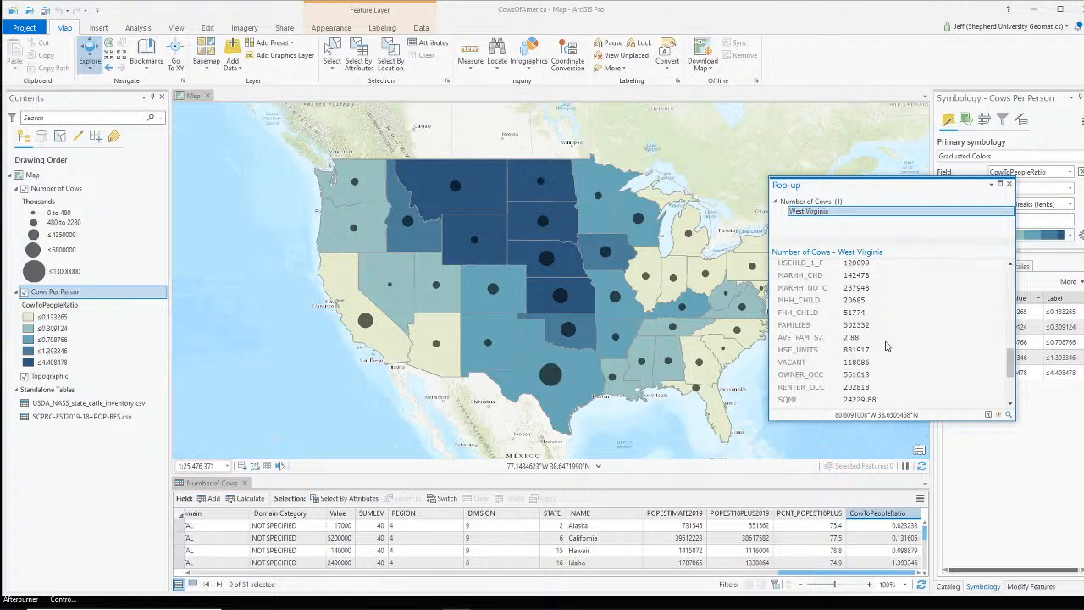
scroll(886, 345, "up", 5)
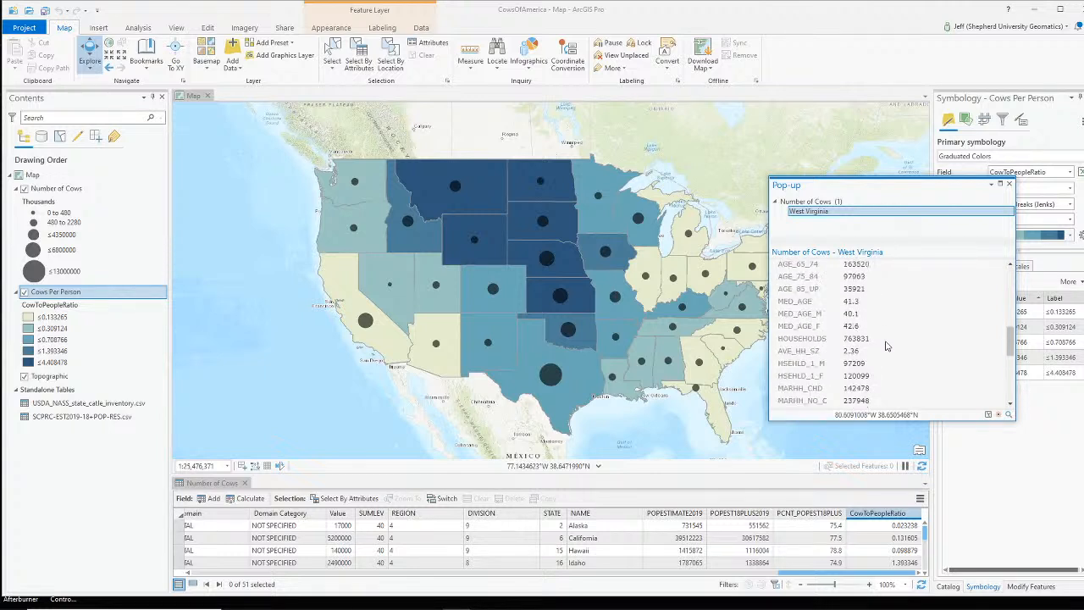
scroll(886, 345, "up", 2)
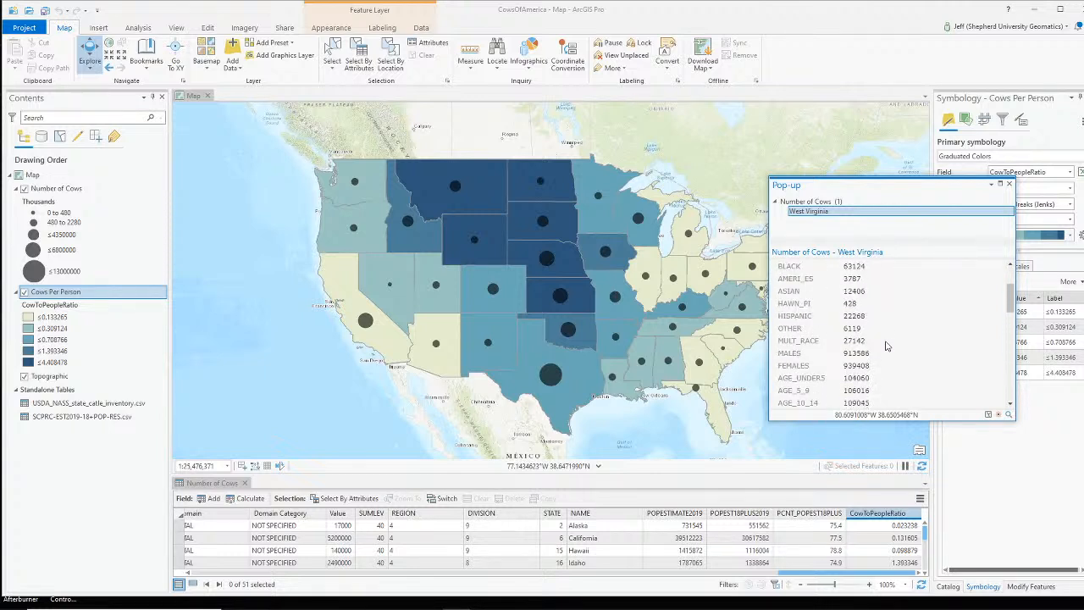
left_click(815, 436)
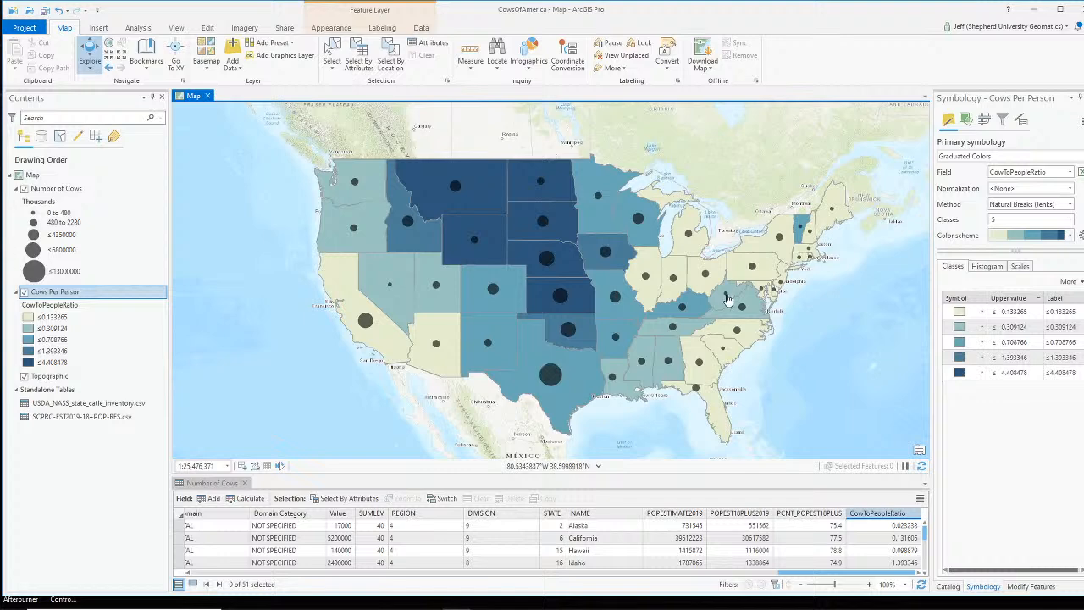
left_click(727, 300)
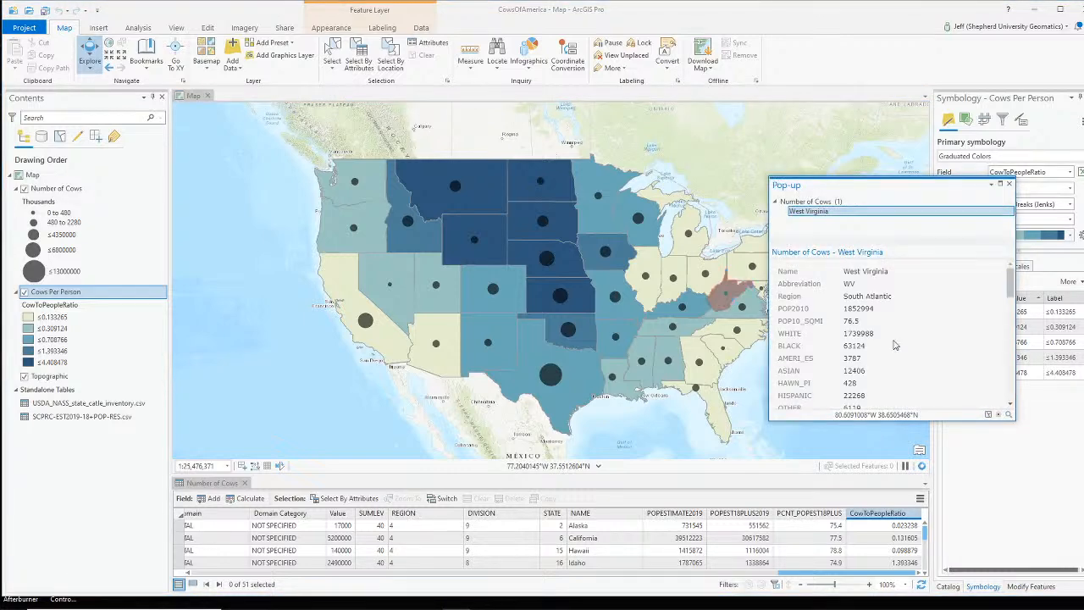
scroll(894, 356, "down", 15)
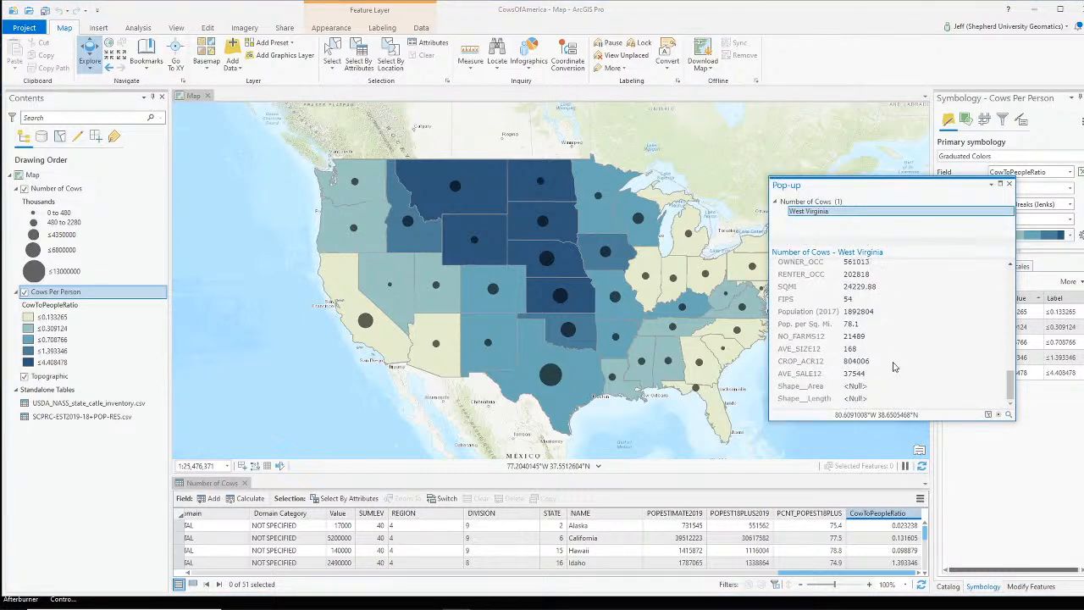
scroll(883, 387, "up", 5)
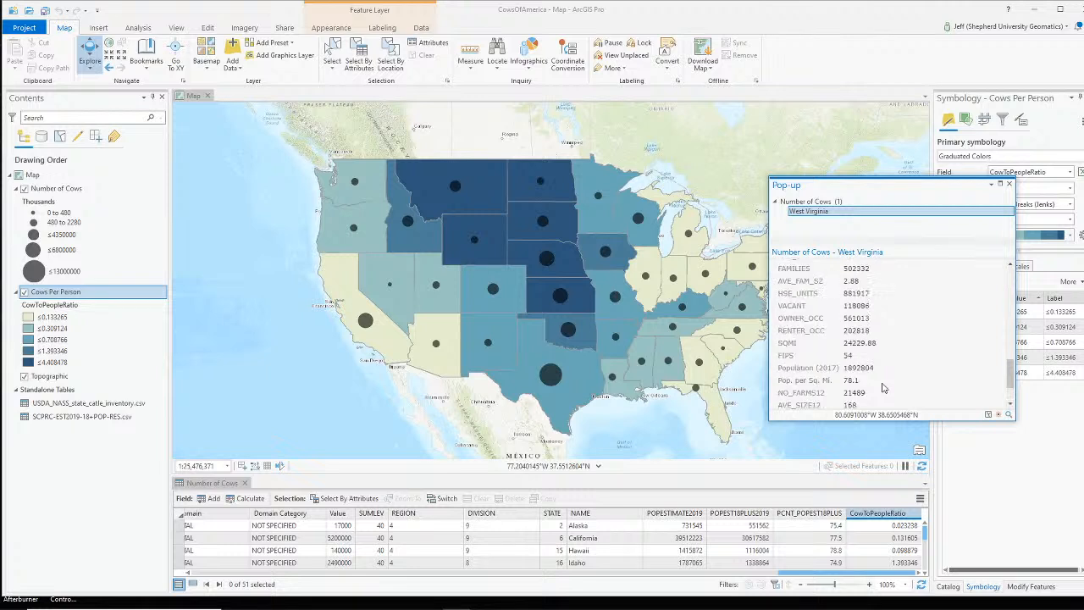
scroll(883, 387, "down", 2)
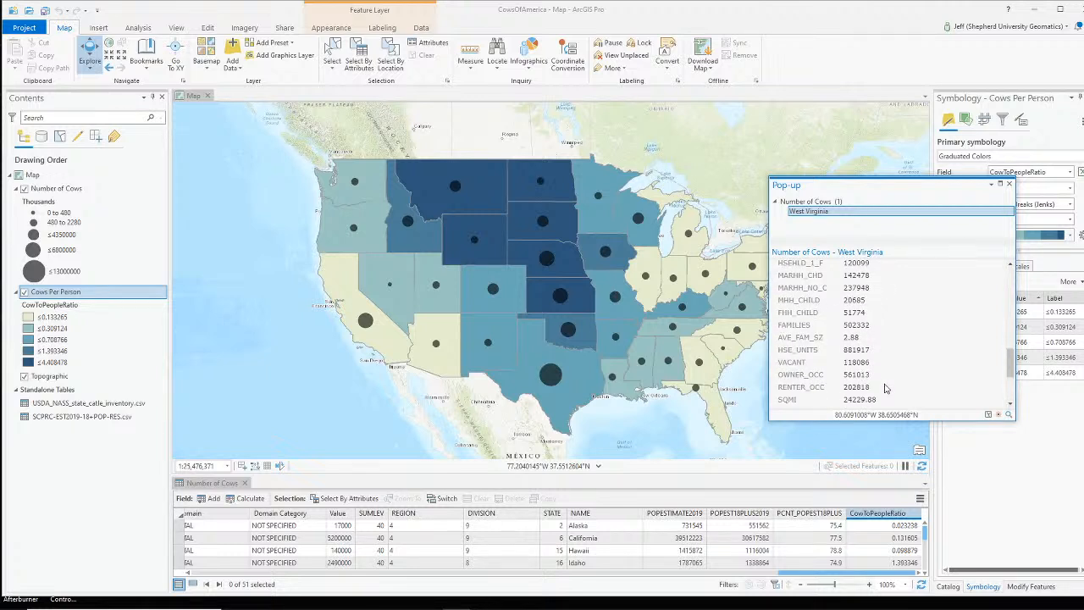
scroll(885, 388, "up", 12)
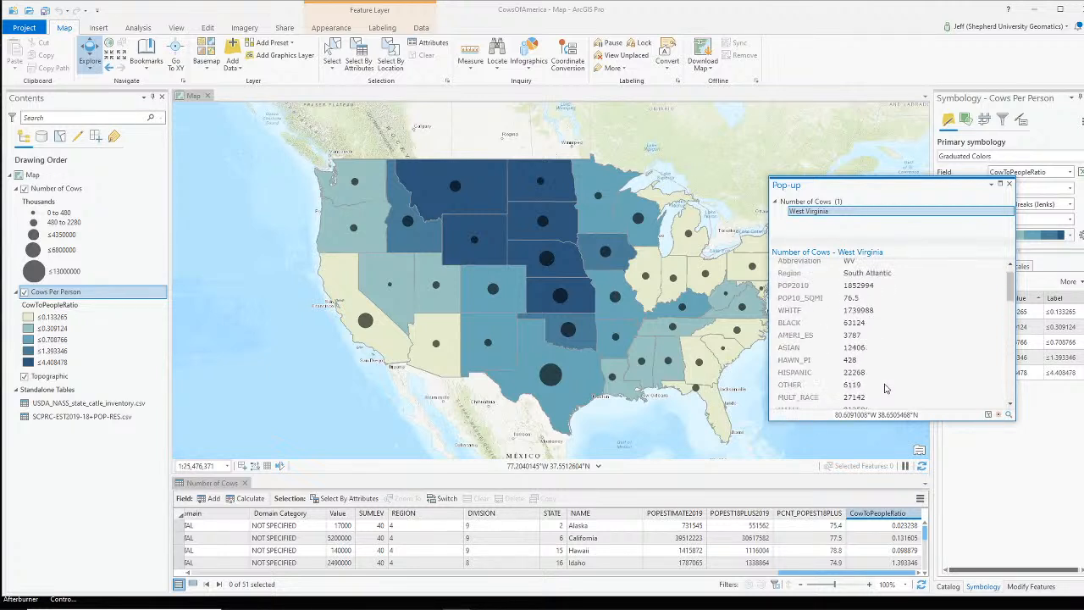
scroll(886, 388, "up", 1)
left_click(827, 455)
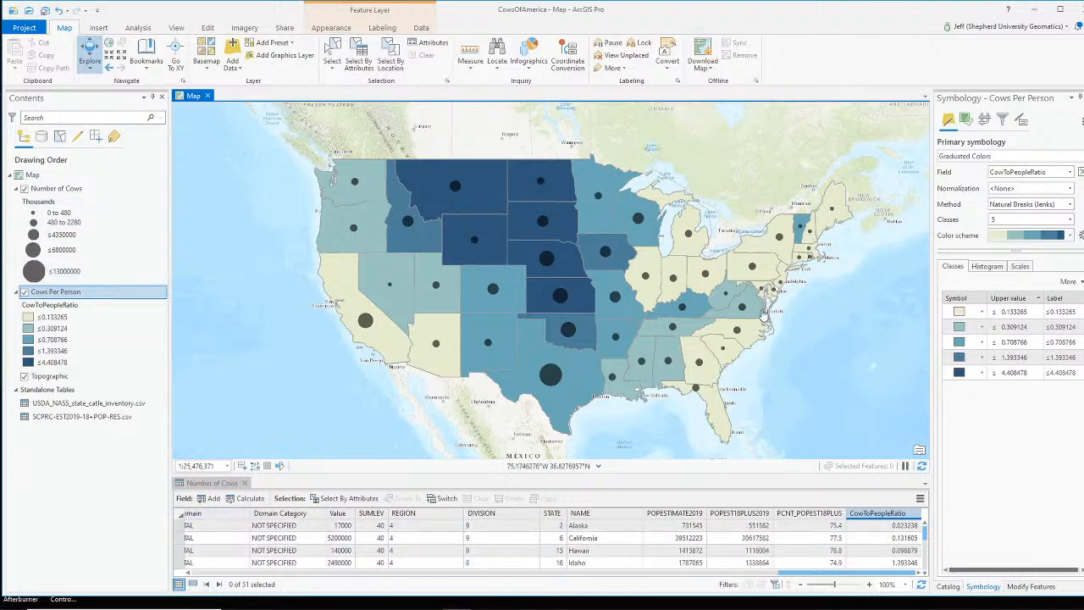
Open West Virginia's pop-up on the map and look for its record in the Number of Cows attribute table.
left_click(716, 304)
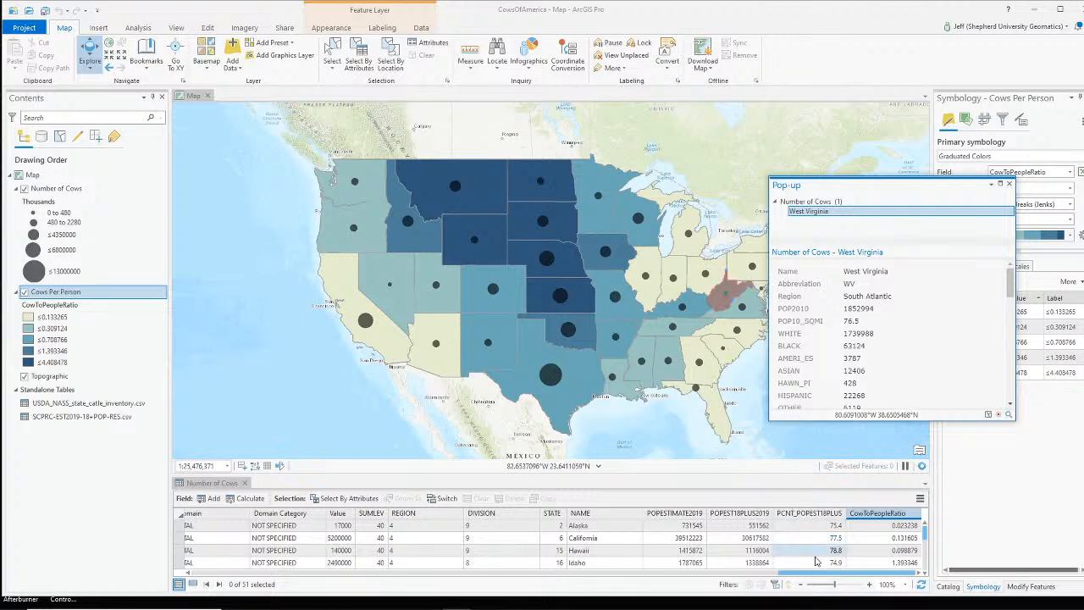
left_click_drag(818, 574, 181, 558)
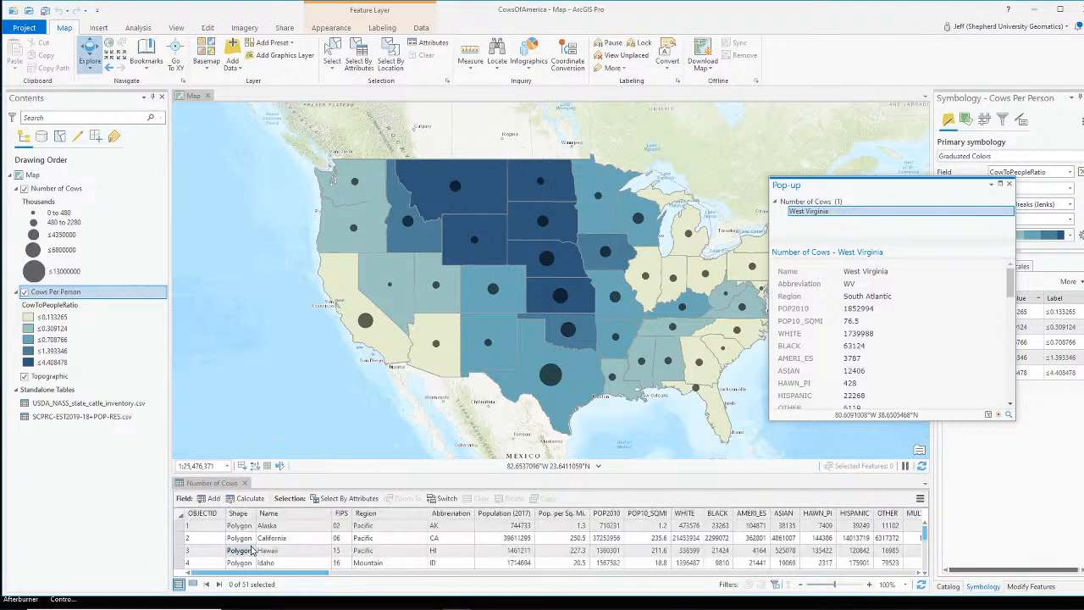
scroll(252, 551, "down", 10)
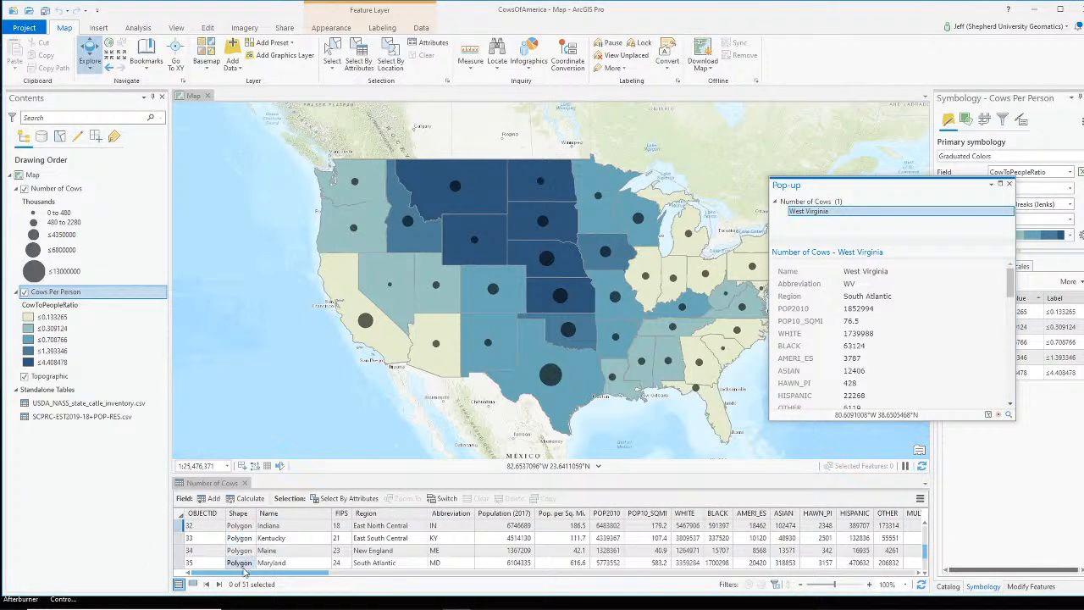
scroll(218, 546, "down", 4)
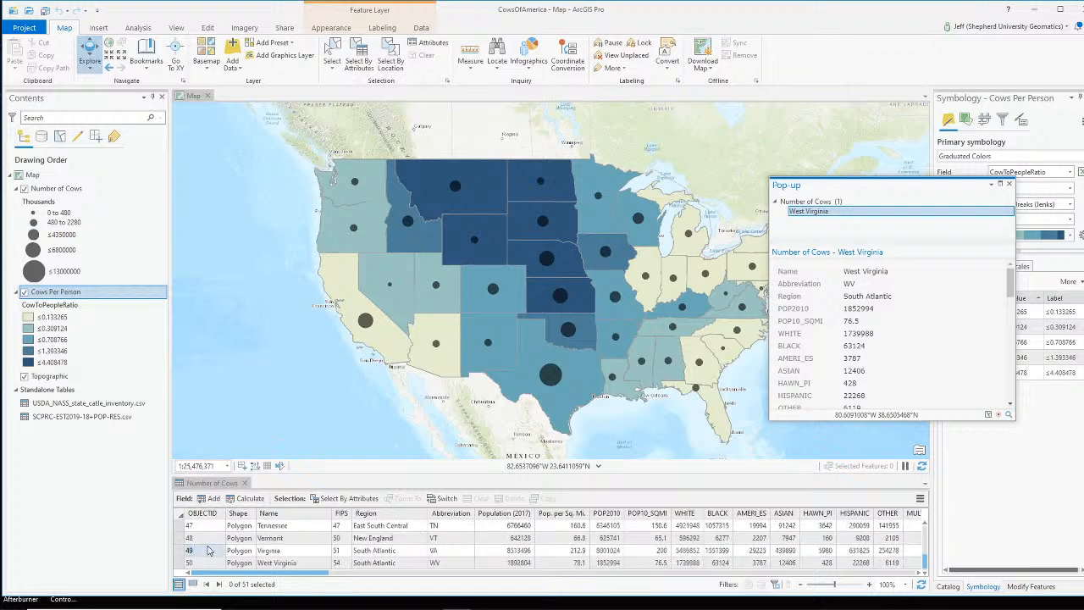
scroll(218, 546, "up", 12)
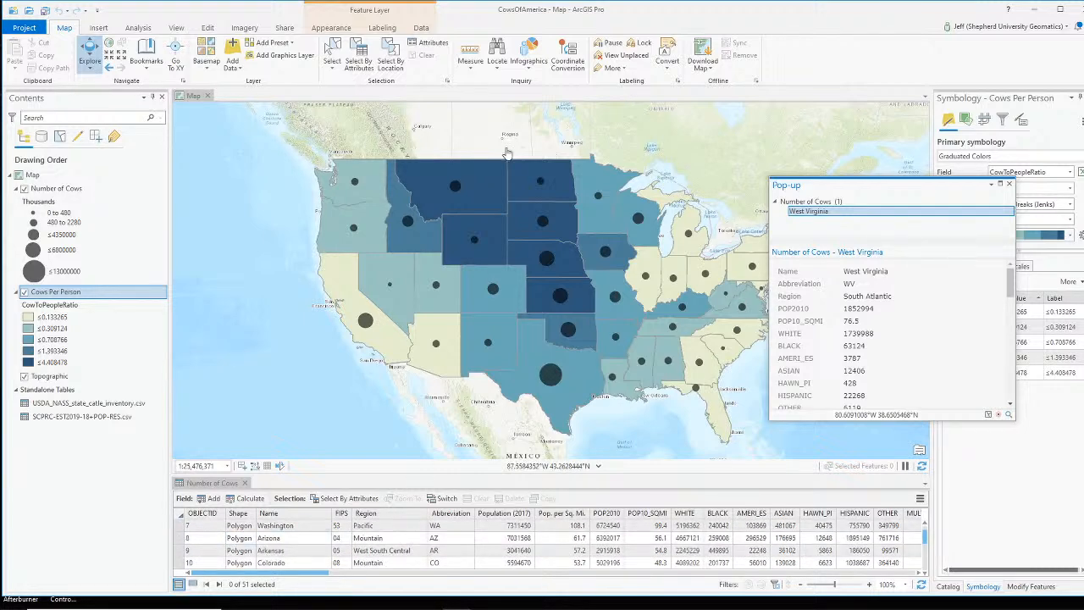
Select West Virginia on the map and examine its CowToPeopleRatio value in an enlarged Number of Cows attribute table.
left_click(333, 55)
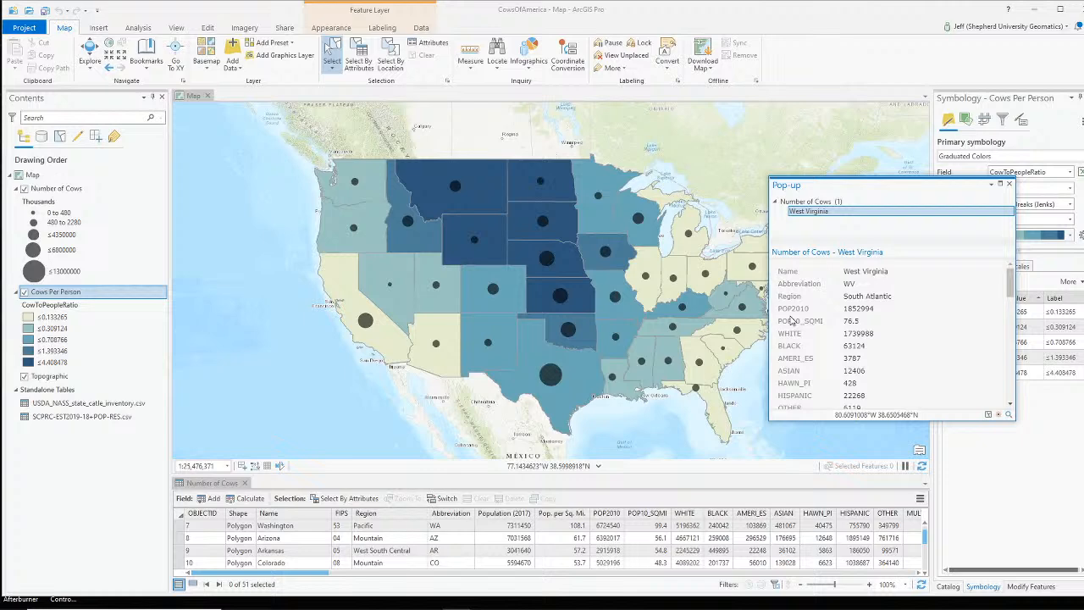
left_click(737, 295)
scroll(216, 539, "up", 3)
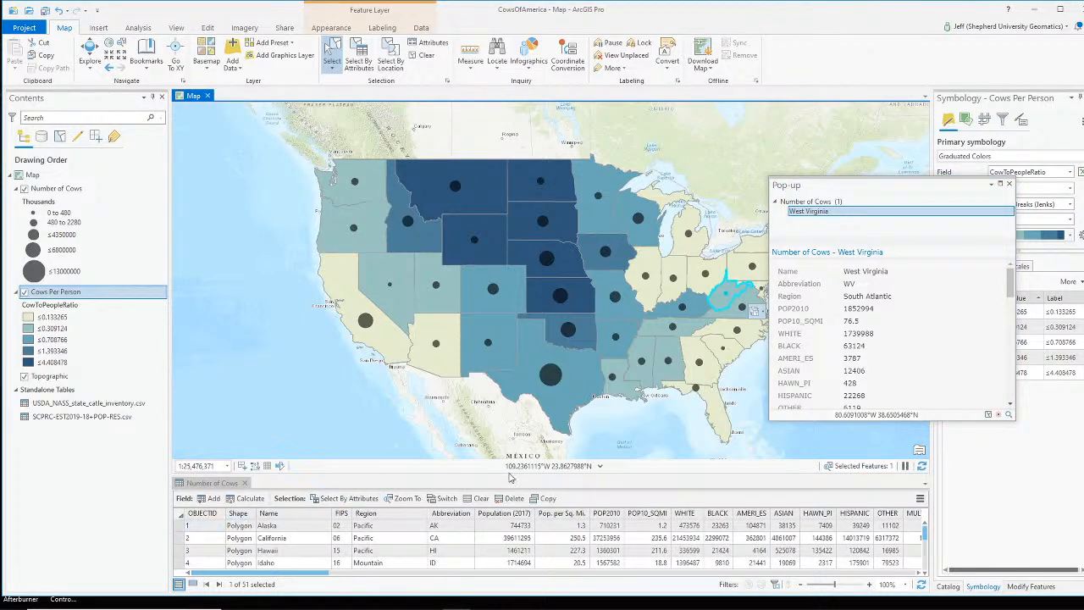
left_click_drag(514, 477, 514, 320)
scroll(216, 437, "down", 3)
scroll(216, 437, "down", 9)
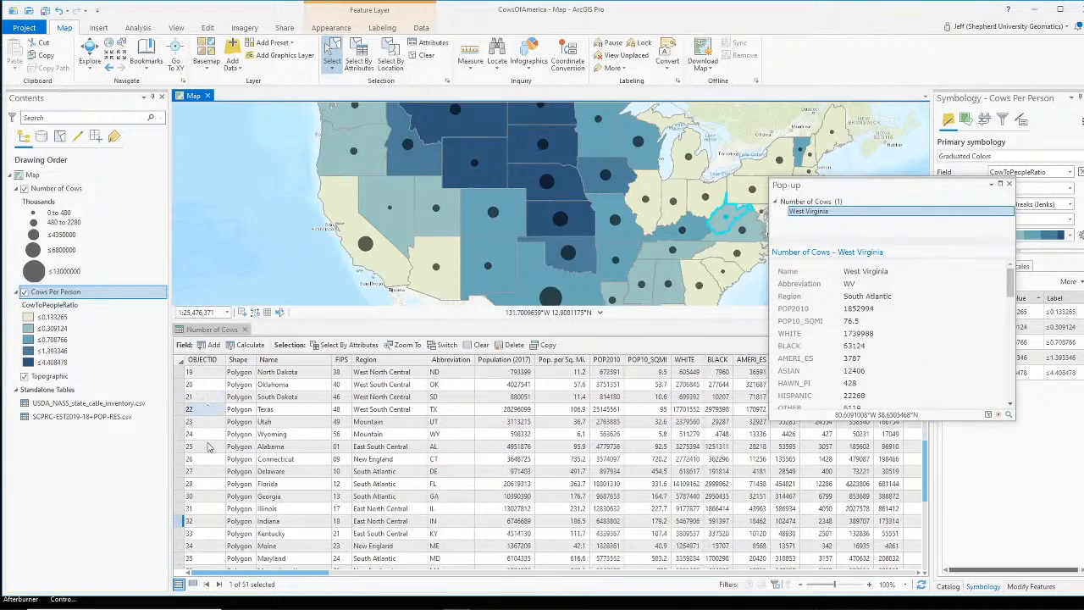
left_click(279, 583)
left_click_drag(313, 576, 946, 566)
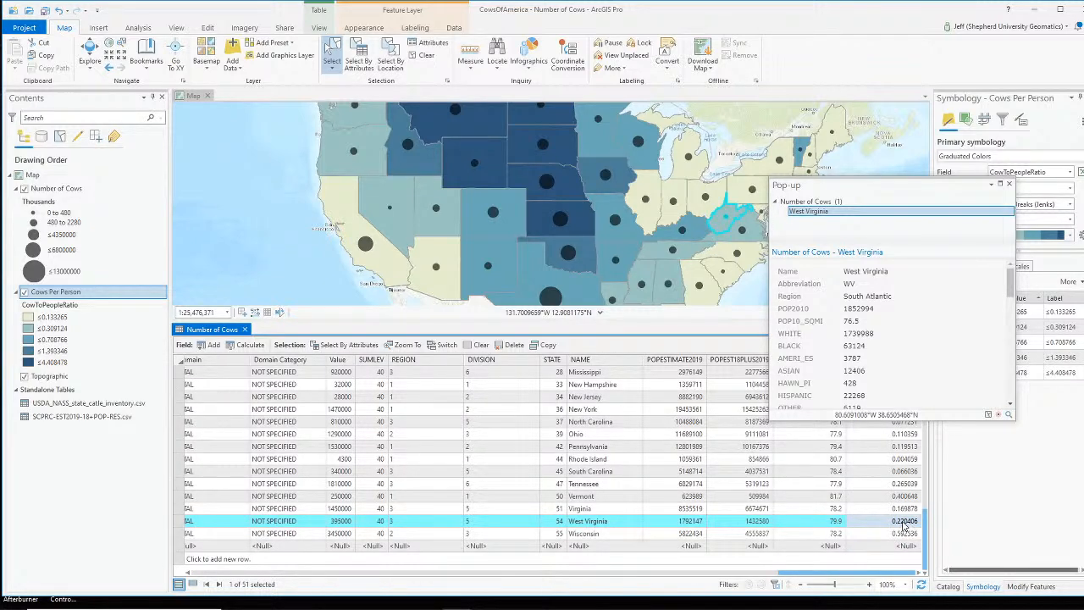
Close the West Virginia pop-up, clear the state selection and shrink the attribute table to give the map more room.
left_click(1009, 185)
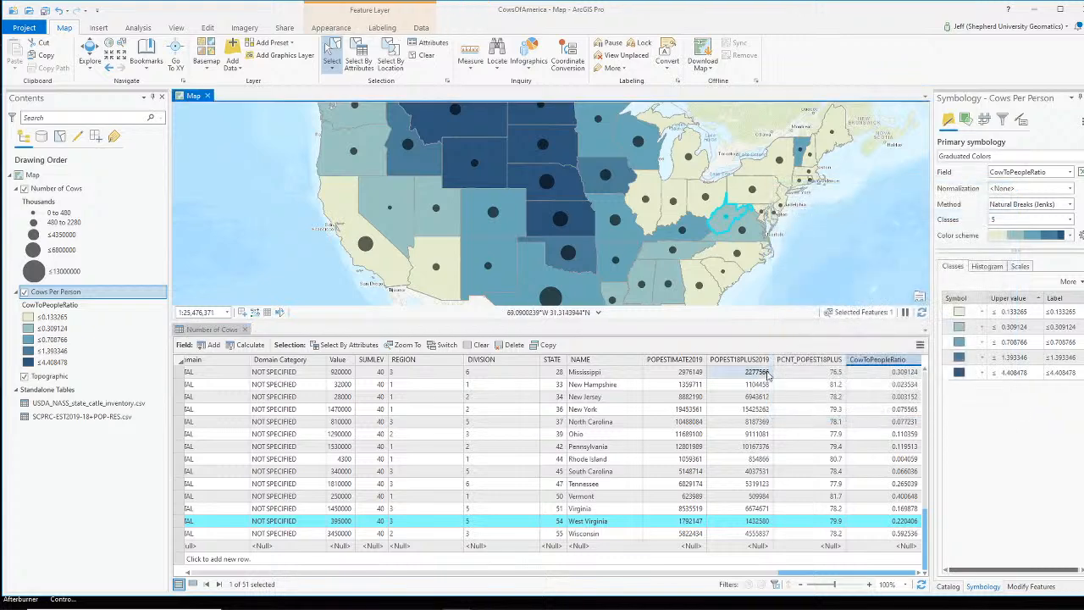
left_click(834, 239)
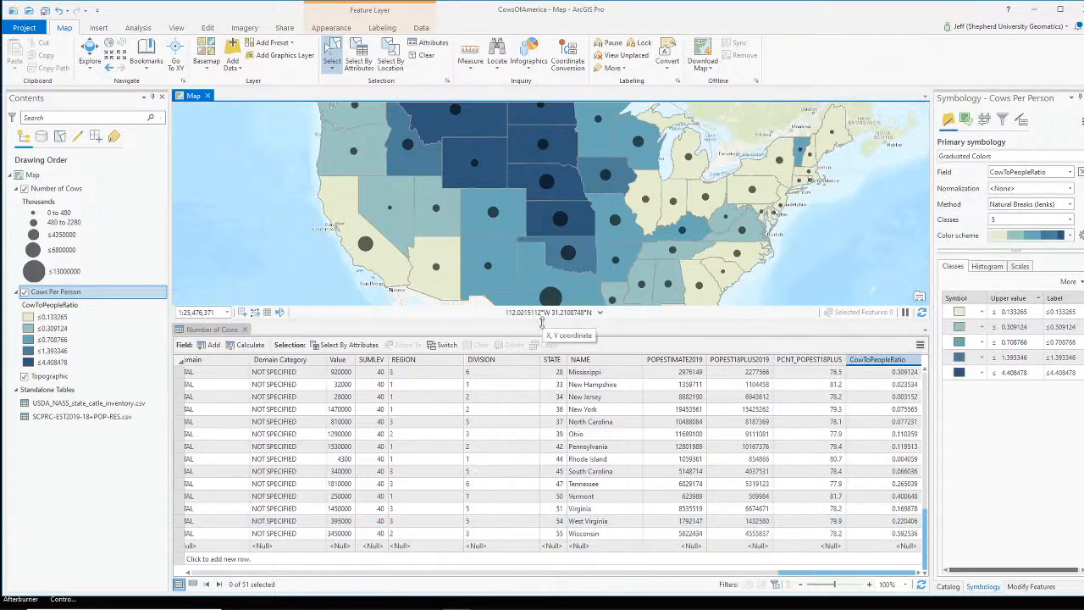
left_click_drag(541, 319, 542, 449)
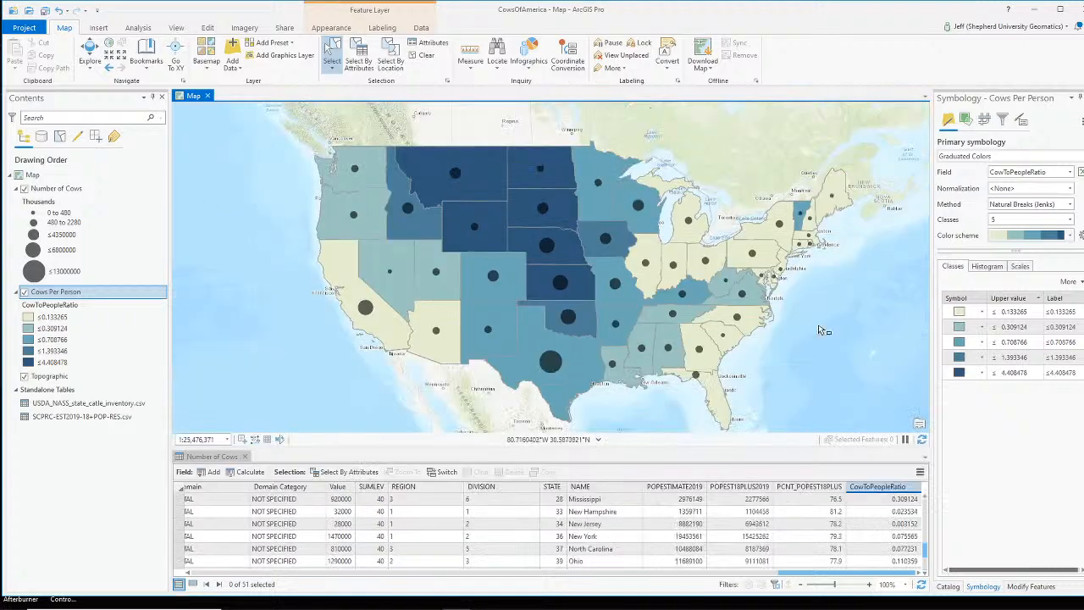
key("alt+Tab")
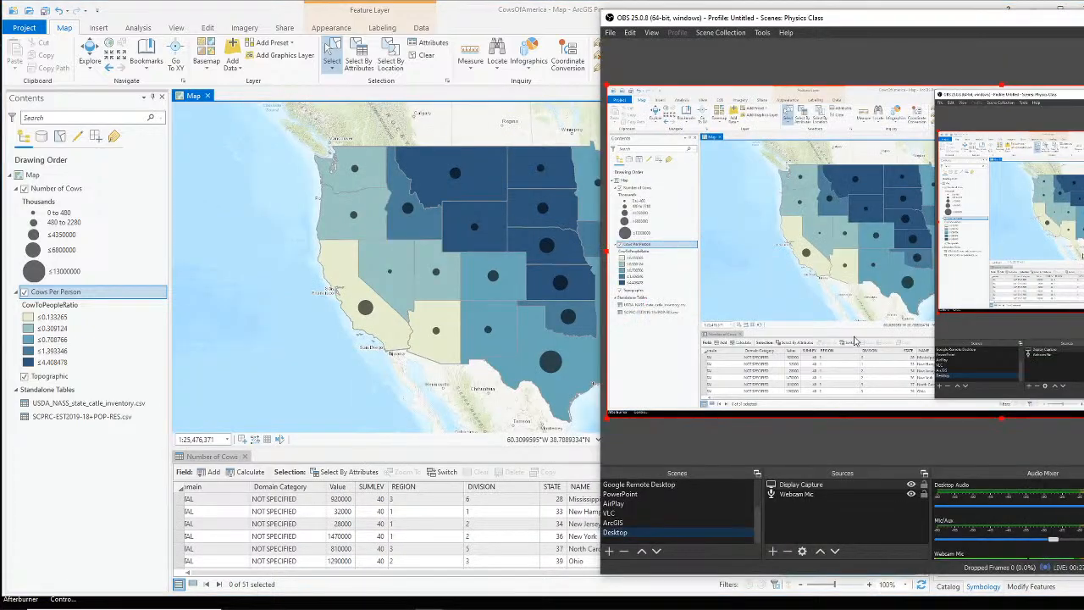
scroll(659, 526, "up", 2)
left_click(640, 503)
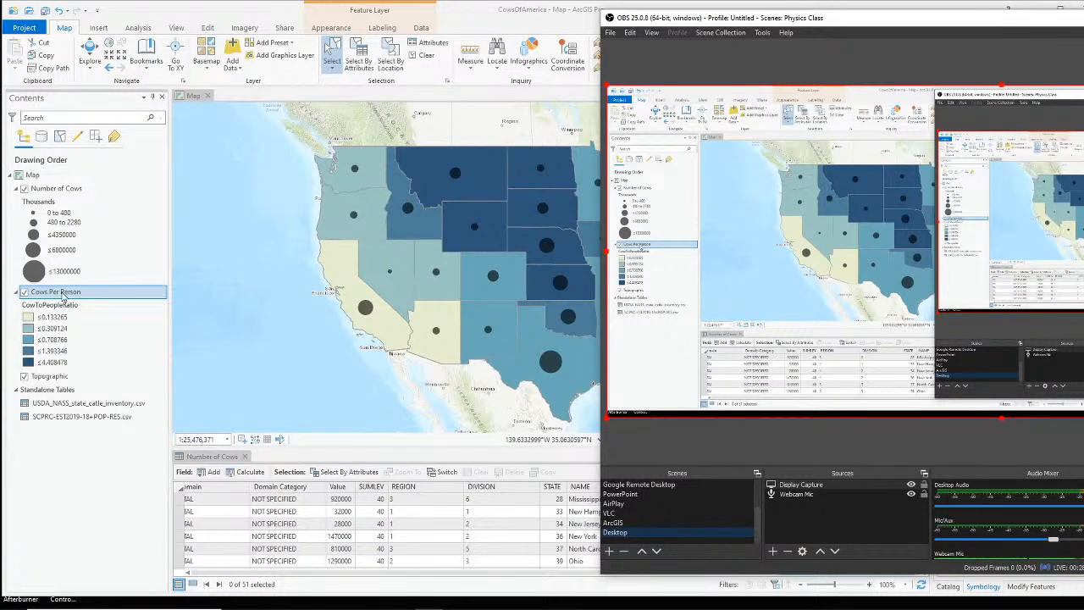
Classify the Cows Per Person layer by Defined Interval with an interval size of 1 and switch the method to Manual Interval.
left_click(61, 295)
right_click(61, 295)
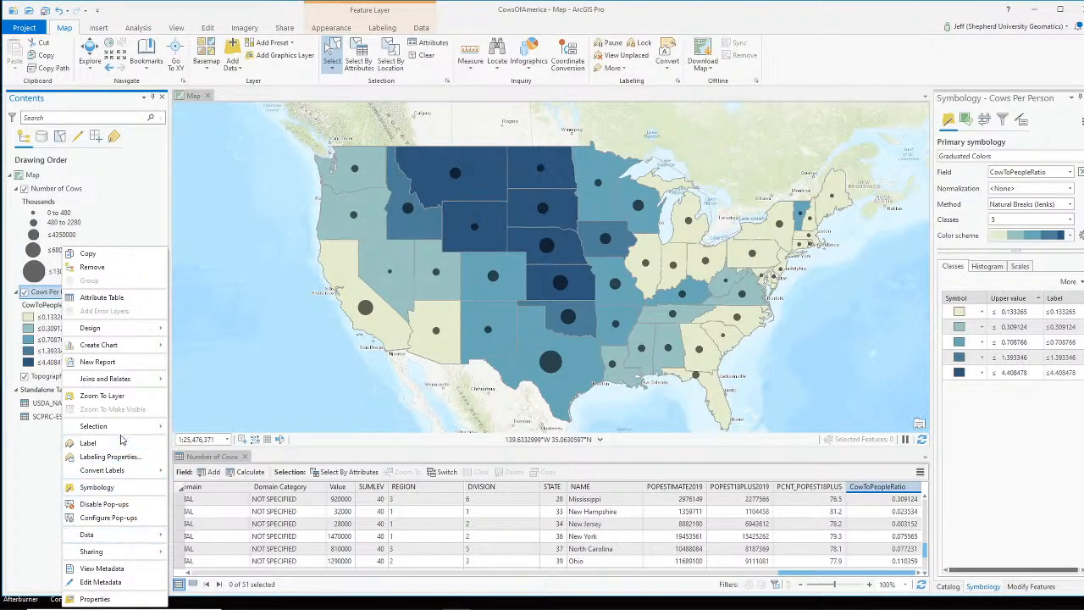
left_click(985, 585)
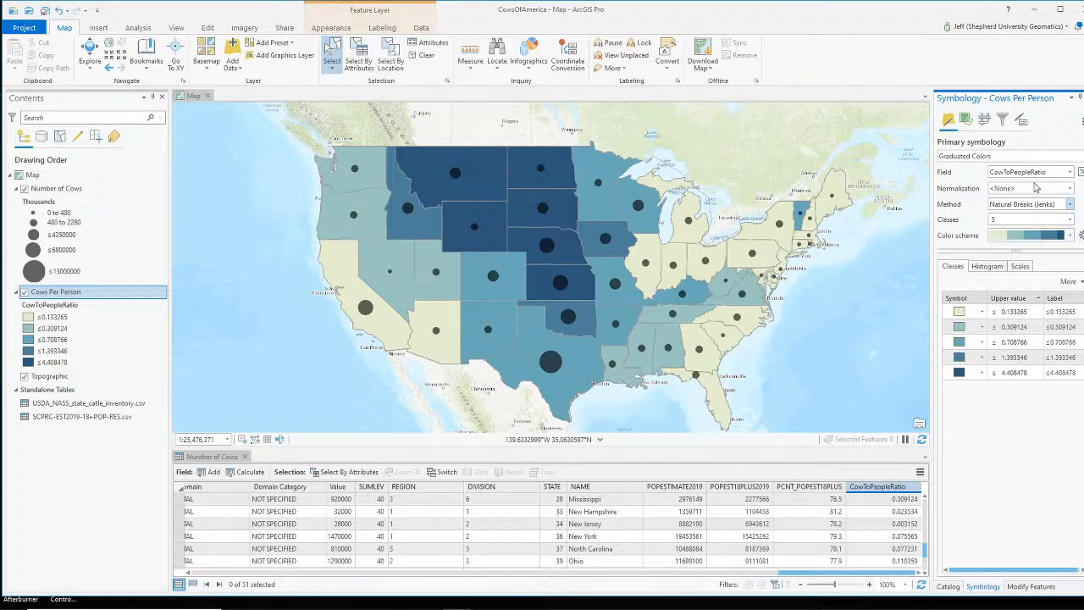
left_click(1046, 204)
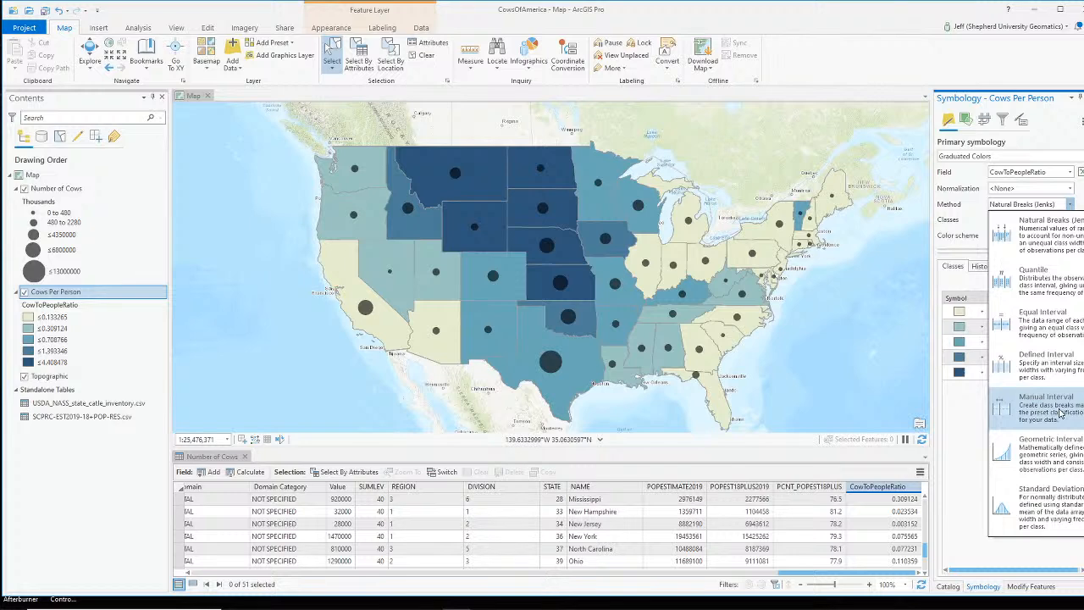
left_click(1049, 366)
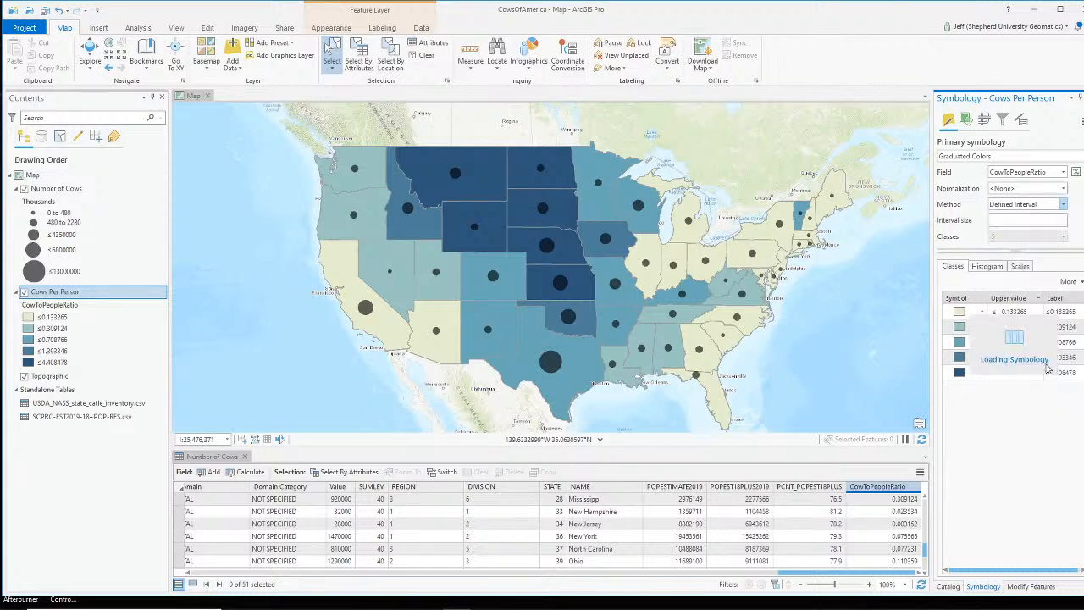
double_click(1038, 219)
type("1")
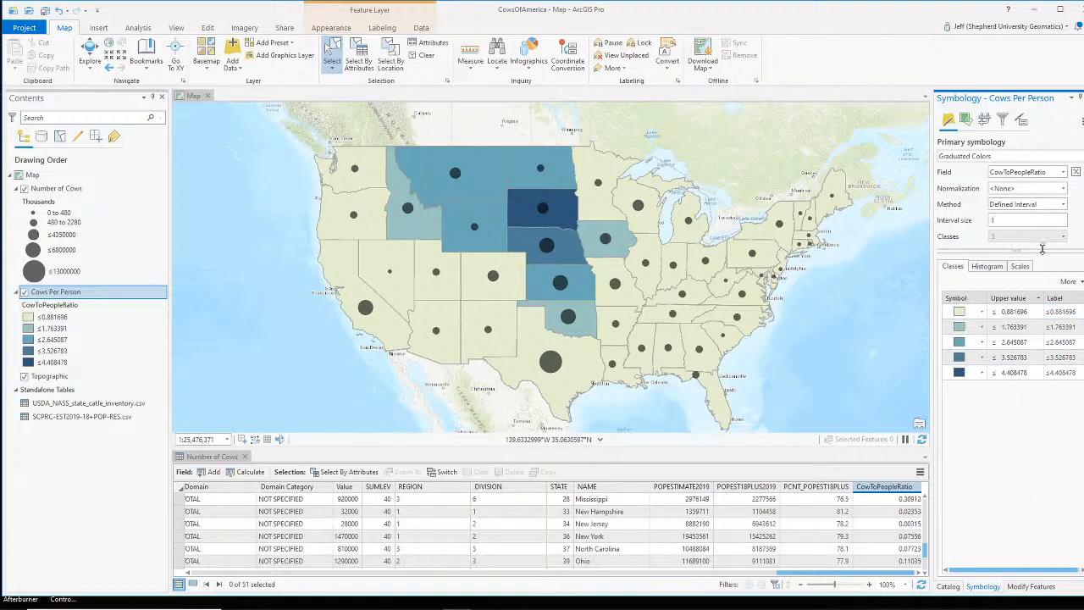
key("Return")
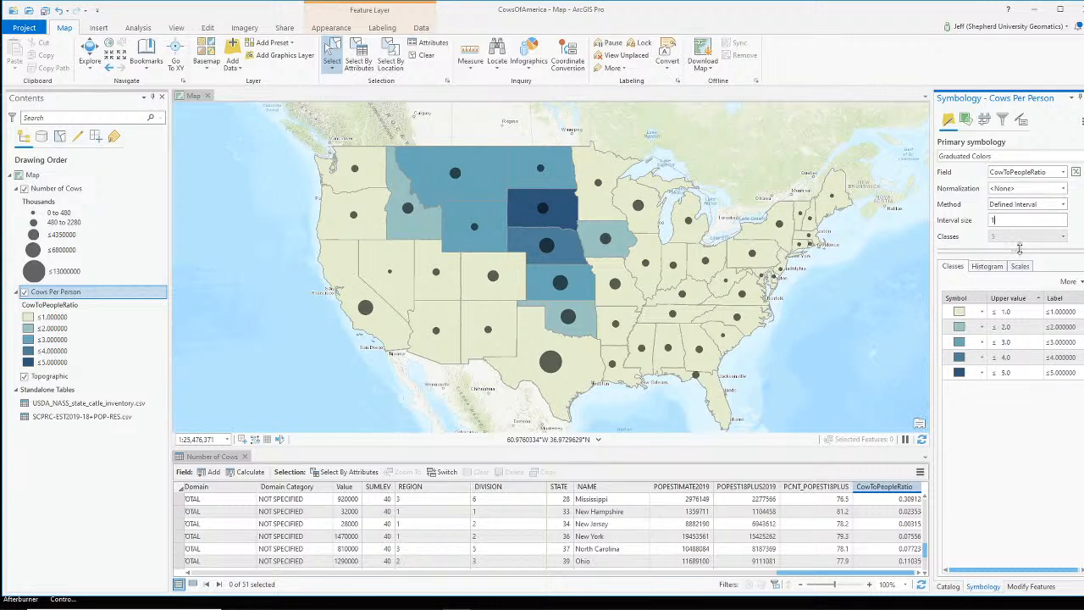
left_click(1030, 204)
left_click(1036, 415)
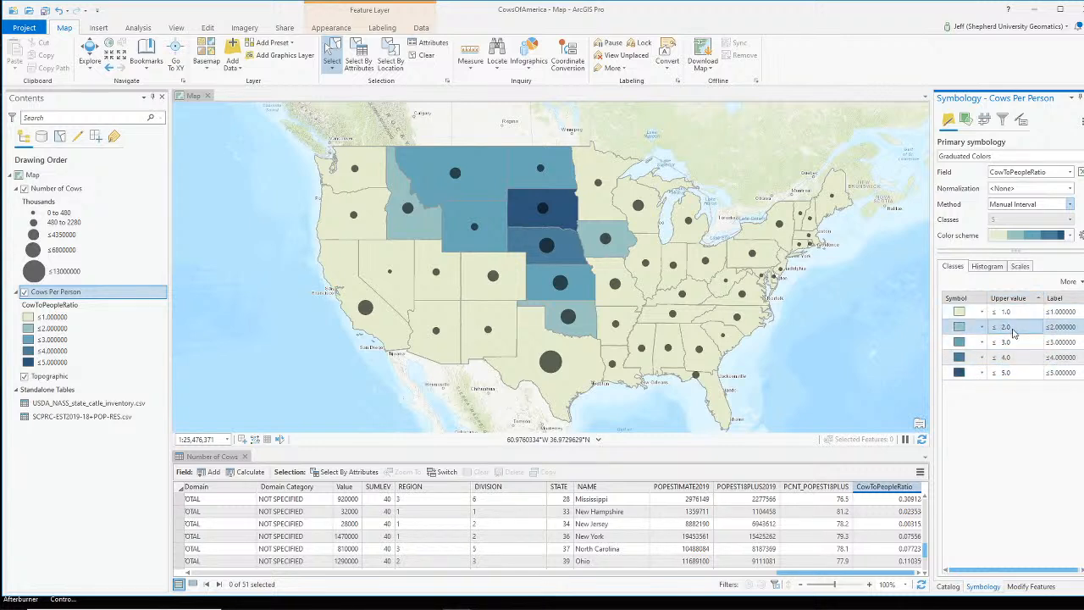
Try a five-class orange-to-red color scheme on the Cows Per Person layer.
left_click(1048, 237)
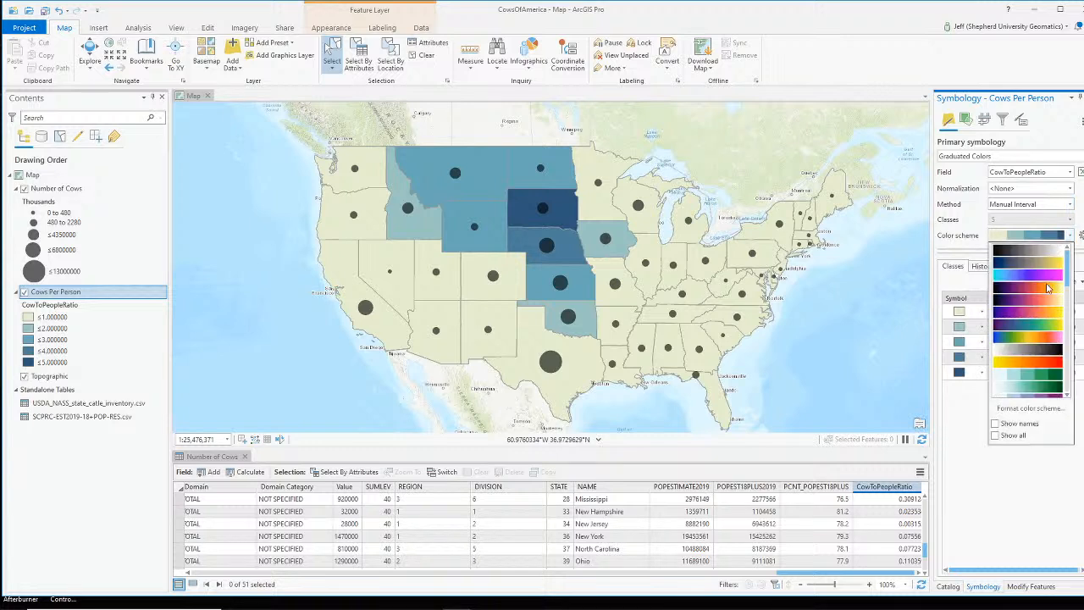
scroll(1048, 291, "down", 6)
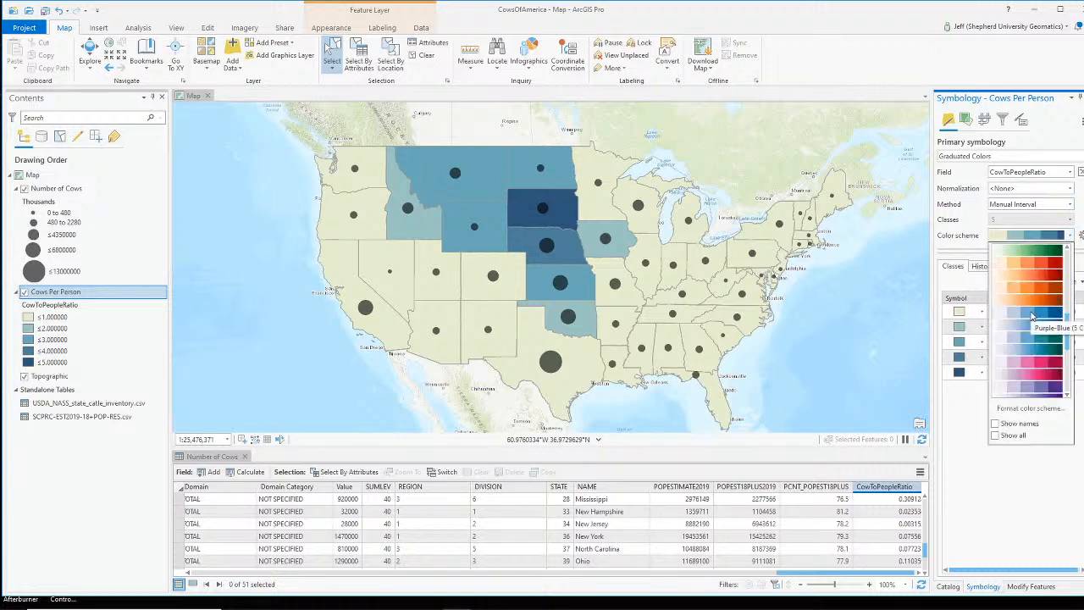
left_click(1036, 269)
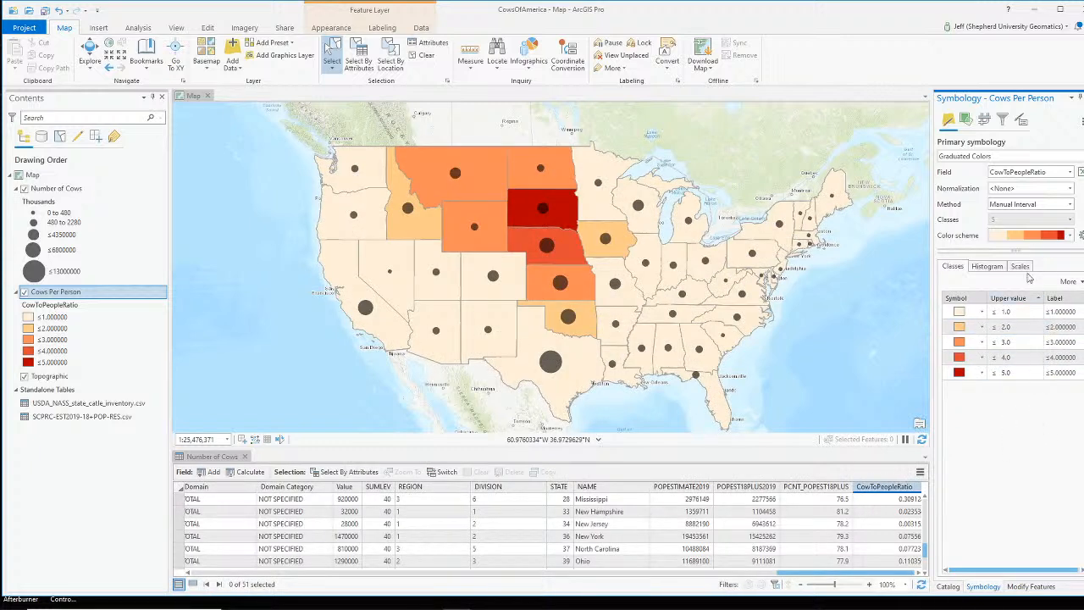
Apply the five-class green-to-blue color scheme to the Cows Per Person layer and save the project.
left_click(1050, 236)
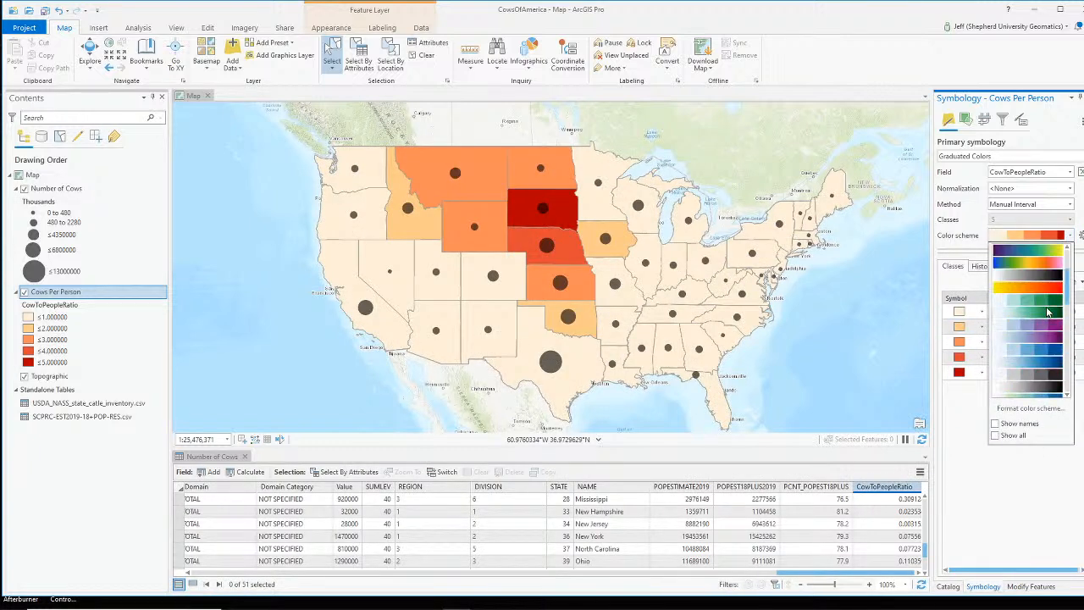
scroll(1046, 317, "up", 1)
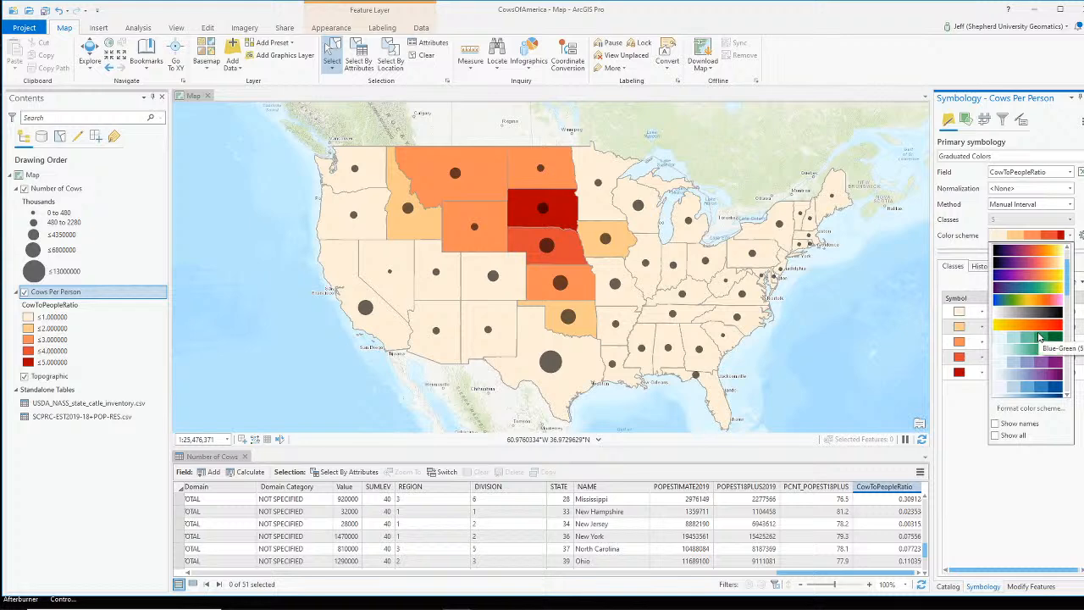
scroll(1046, 317, "up", 1)
scroll(1046, 317, "down", 3)
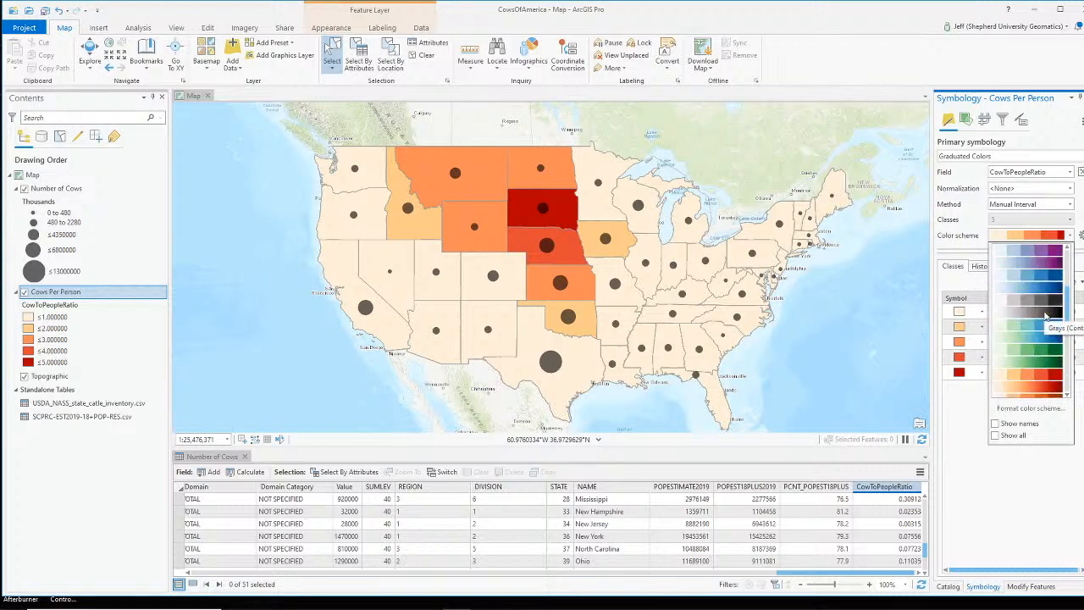
left_click(1043, 328)
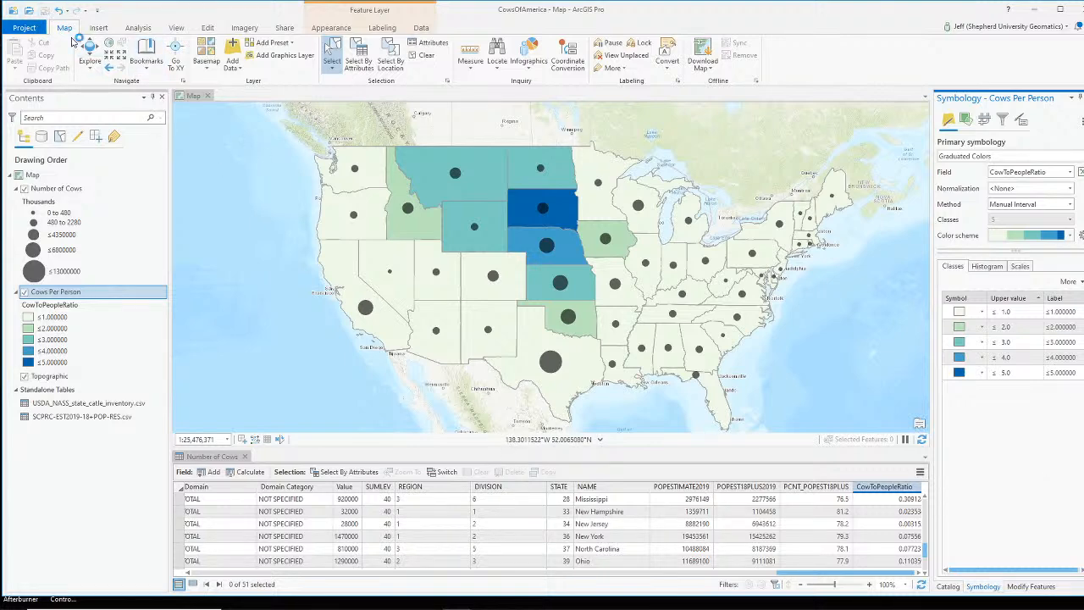
key("ctrl+s")
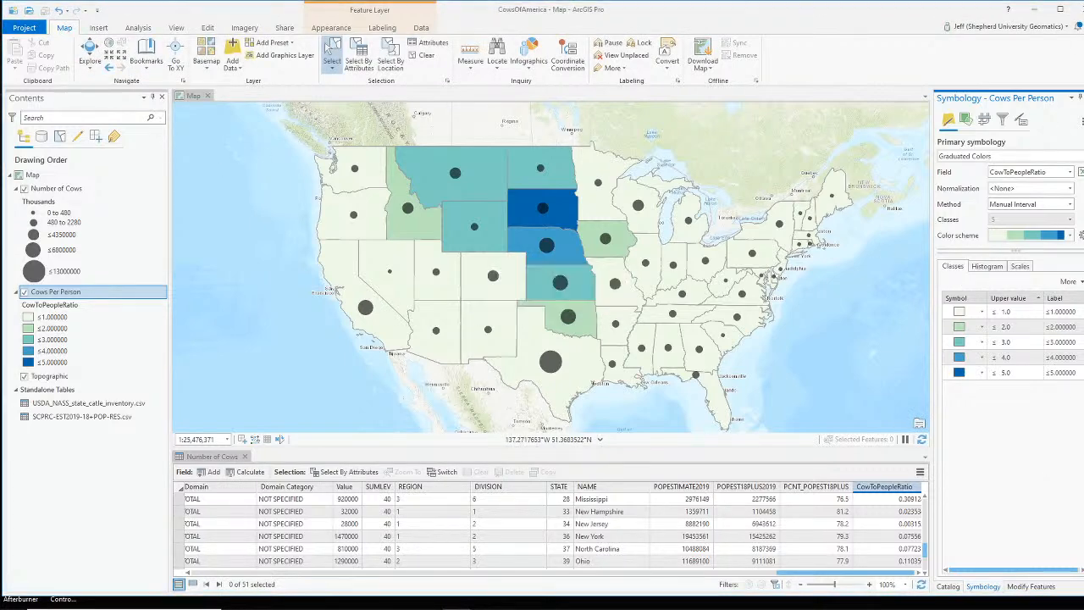
key("alt+Tab")
scroll(654, 525, "up", 2)
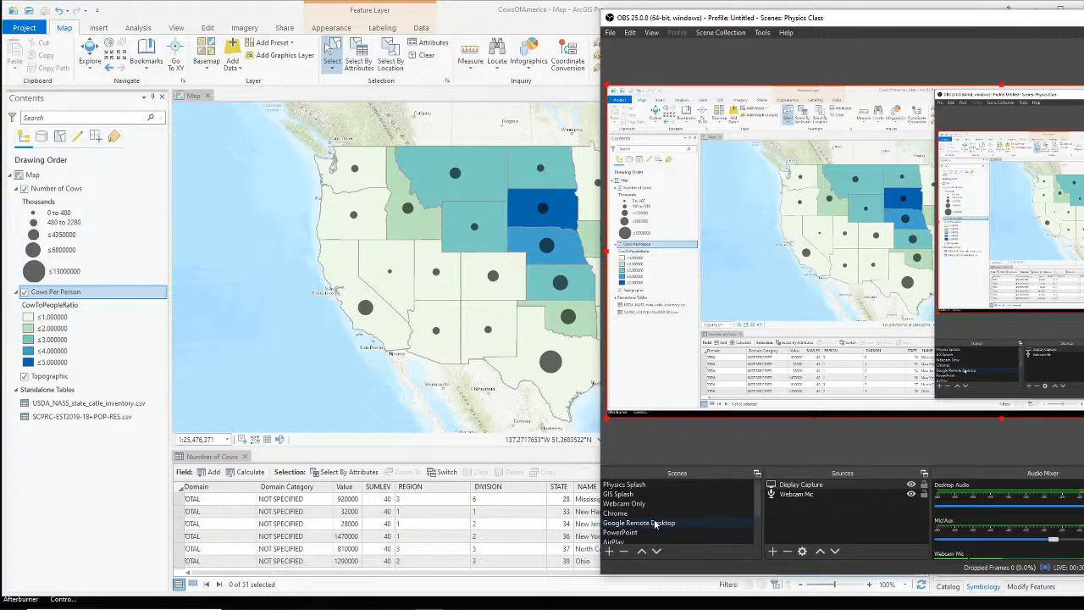
left_click(640, 504)
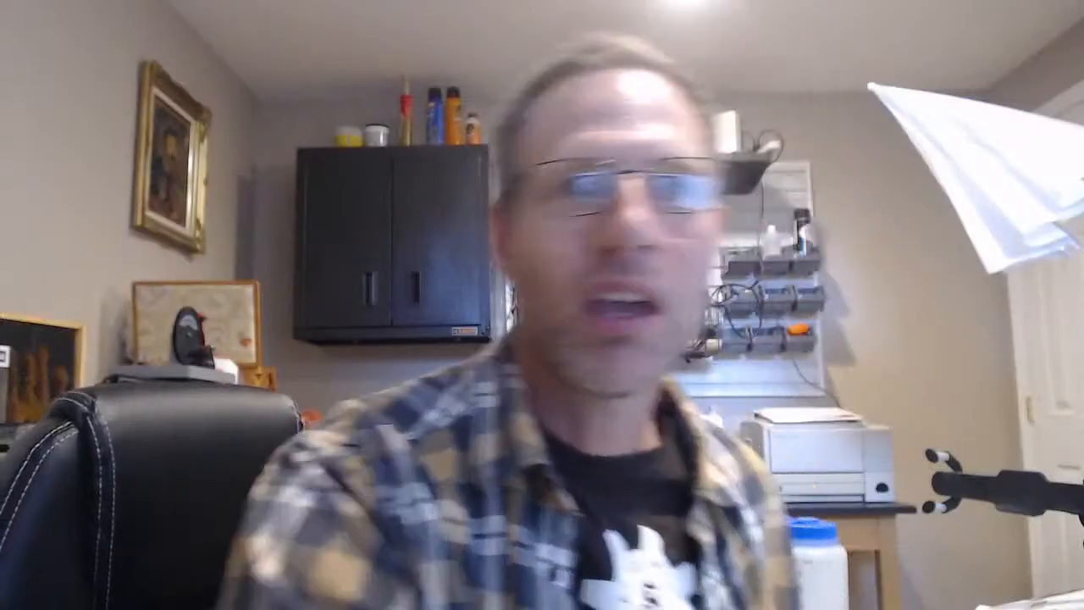
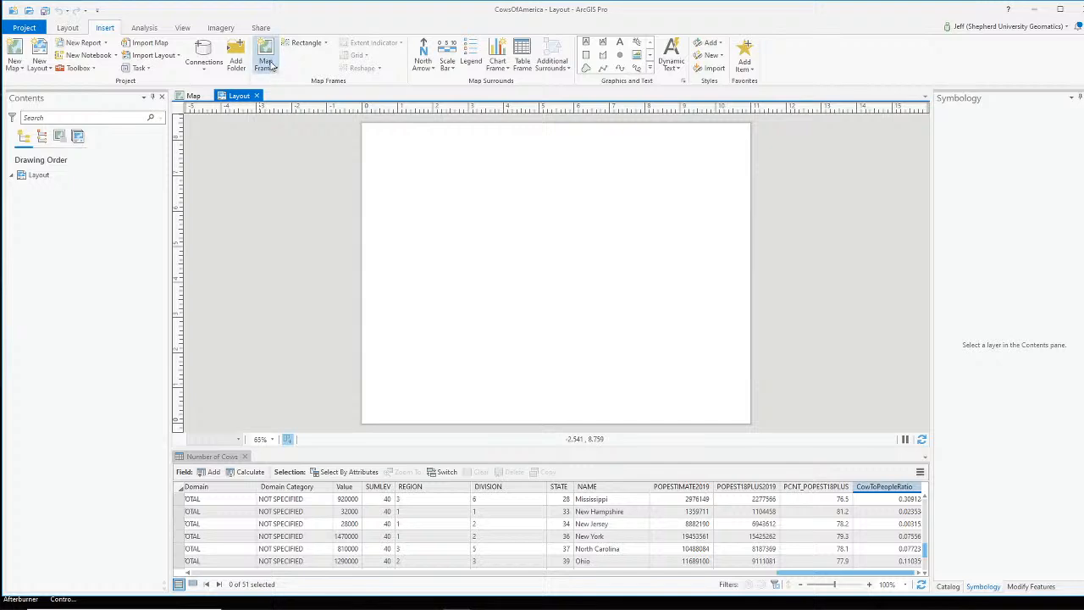
left_click(268, 63)
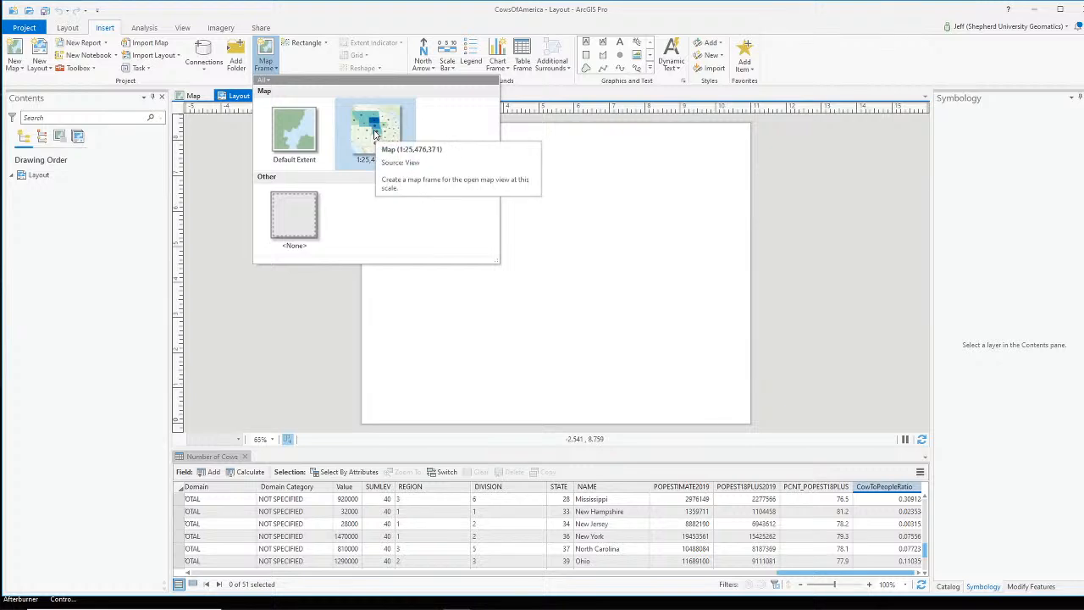
left_click(196, 96)
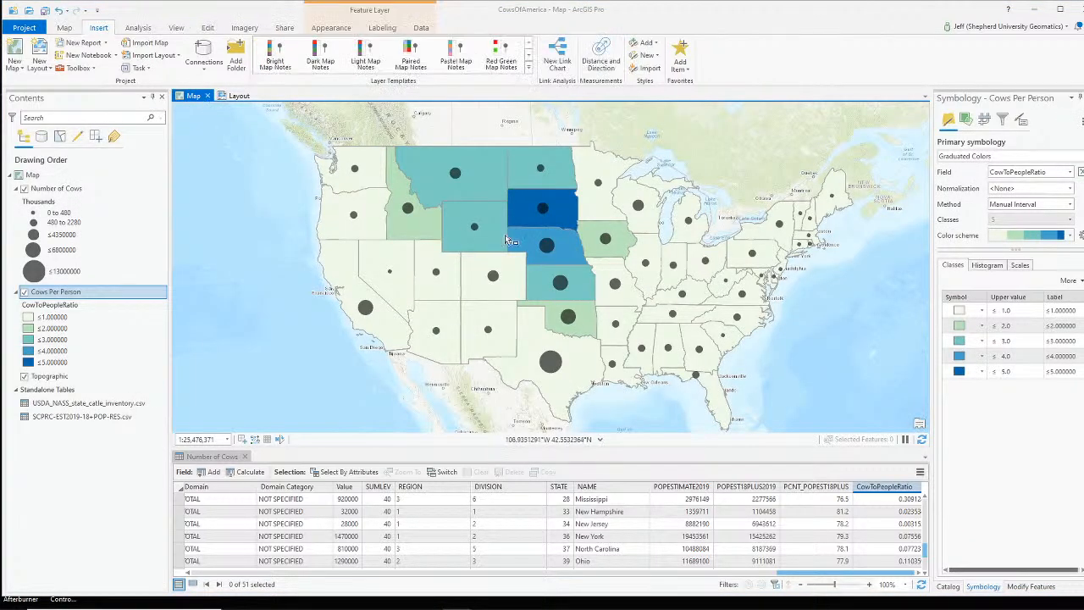
left_click(531, 248)
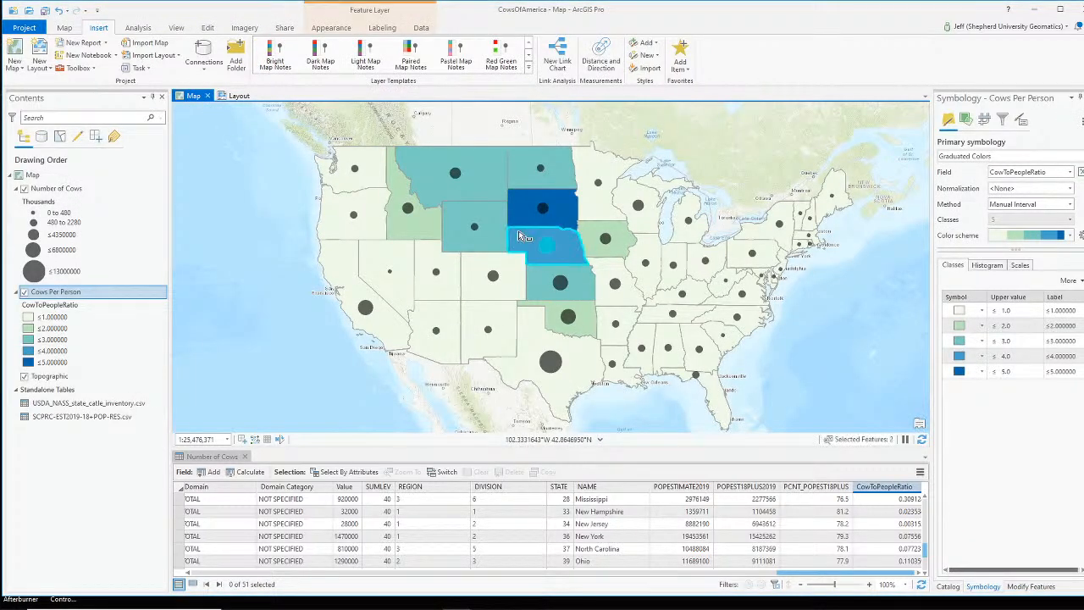
left_click(68, 29)
left_click(89, 55)
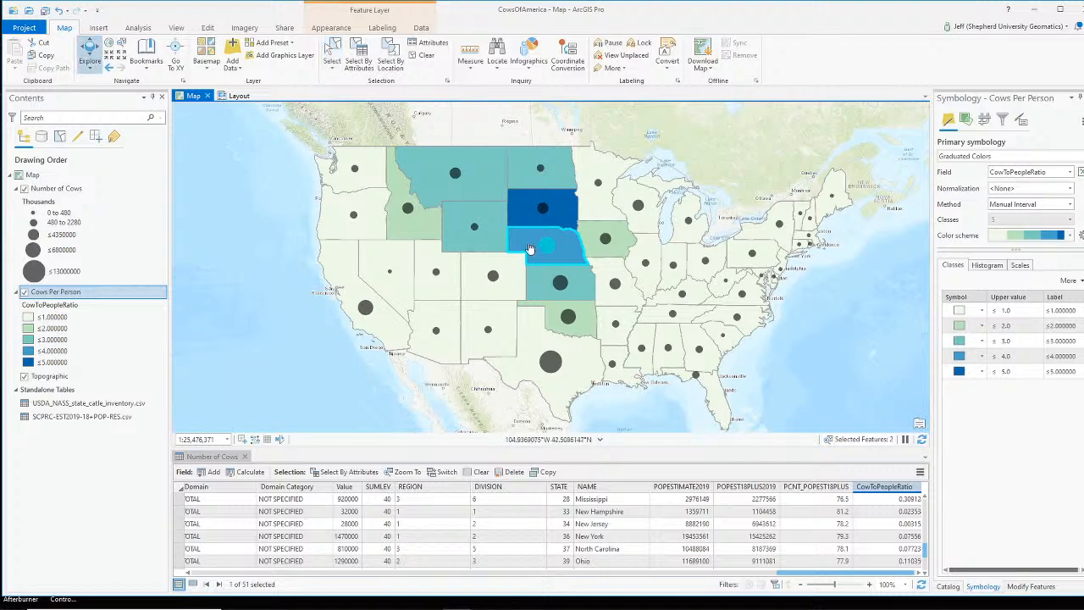
left_click(422, 55)
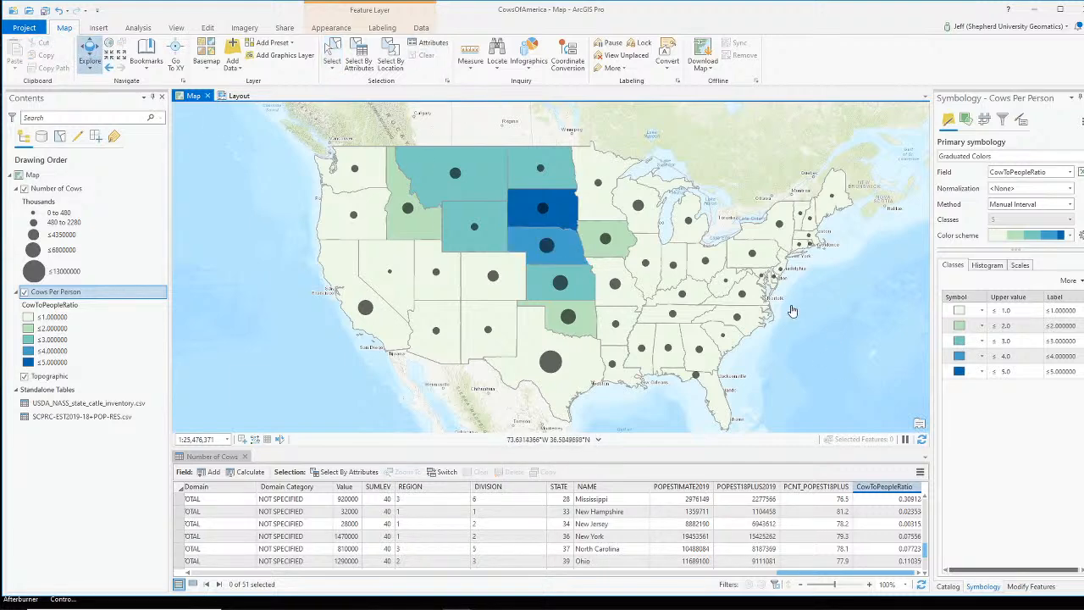
left_click_drag(793, 312, 778, 292)
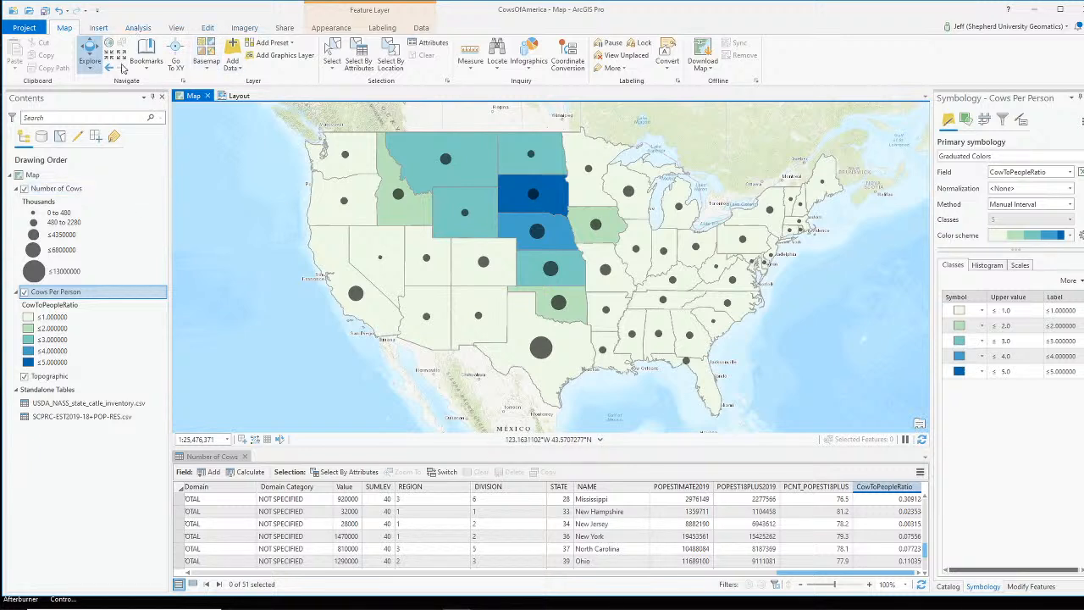
left_click(238, 96)
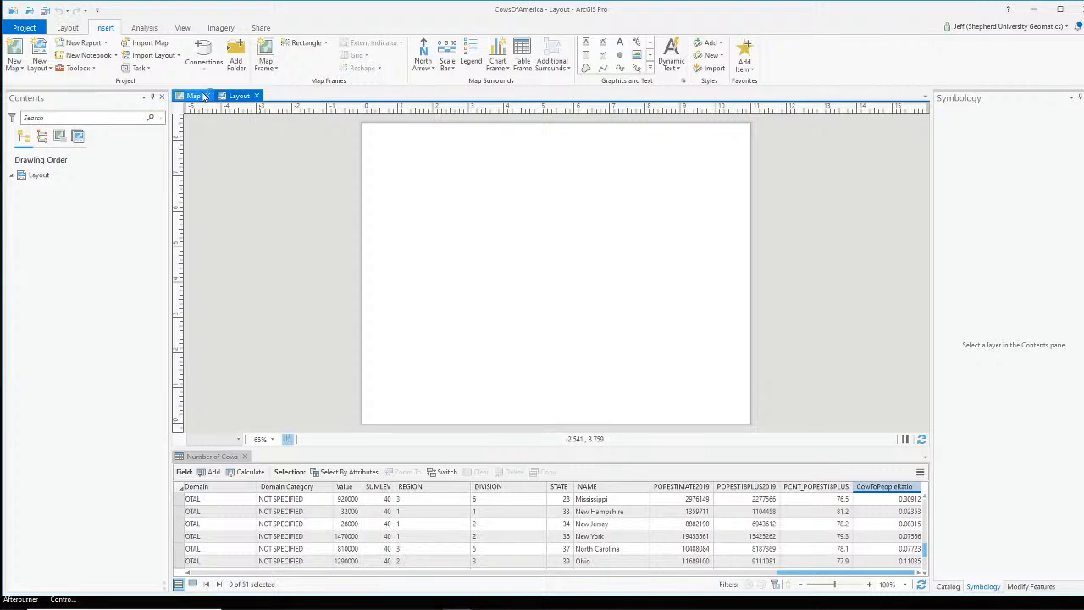
left_click(203, 96)
left_click(239, 96)
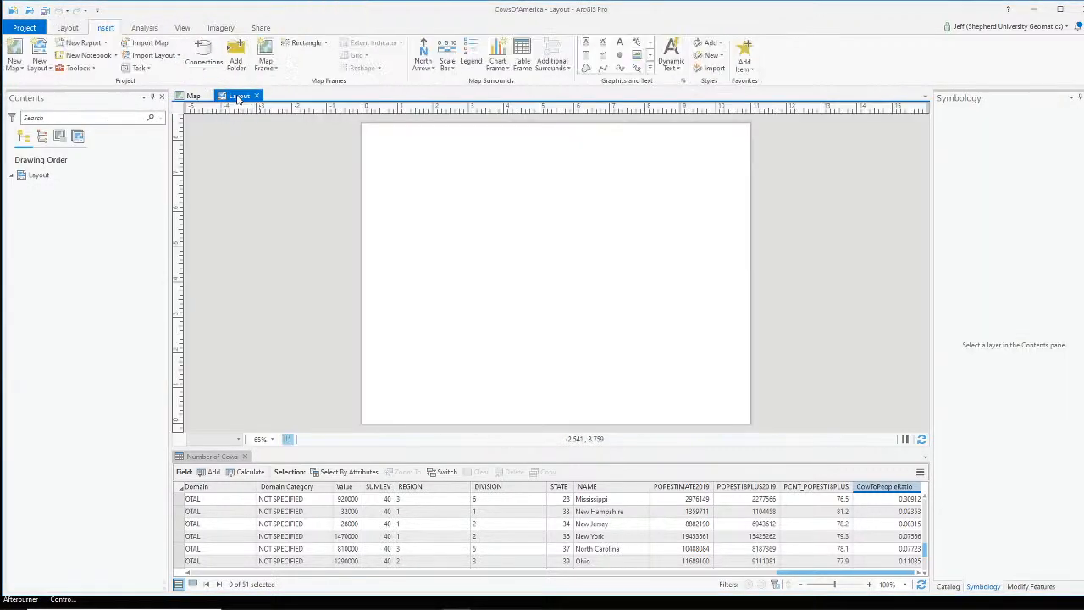
left_click(194, 97)
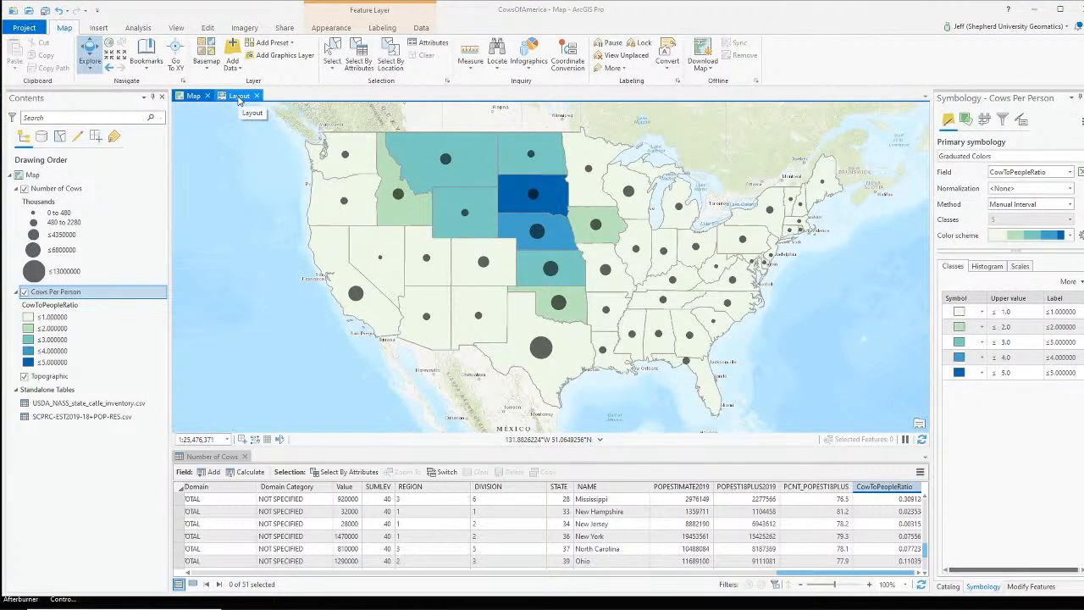
left_click(225, 97)
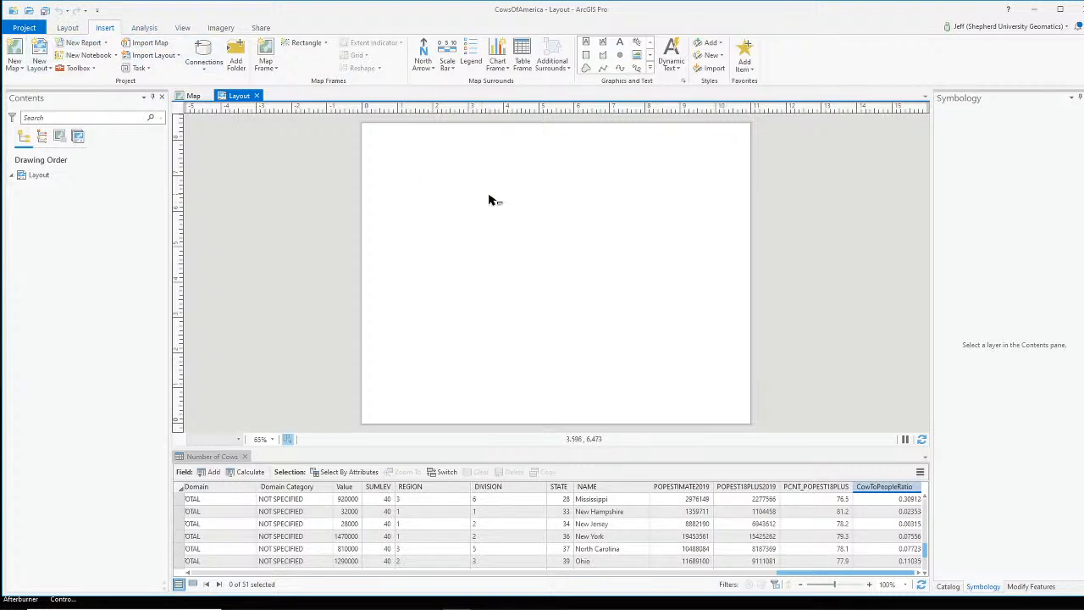
left_click(70, 28)
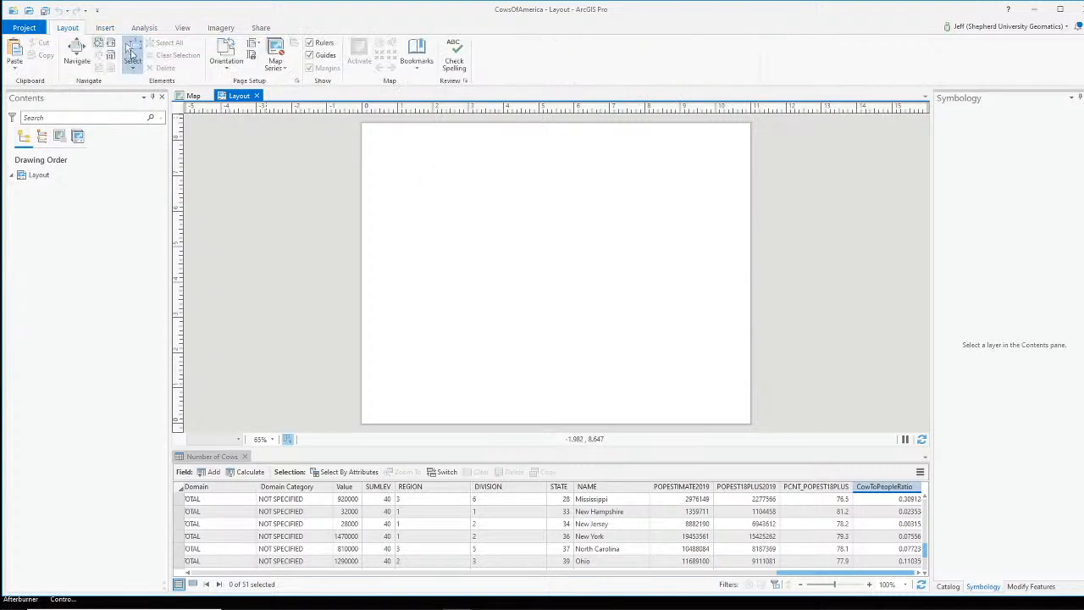
left_click(107, 31)
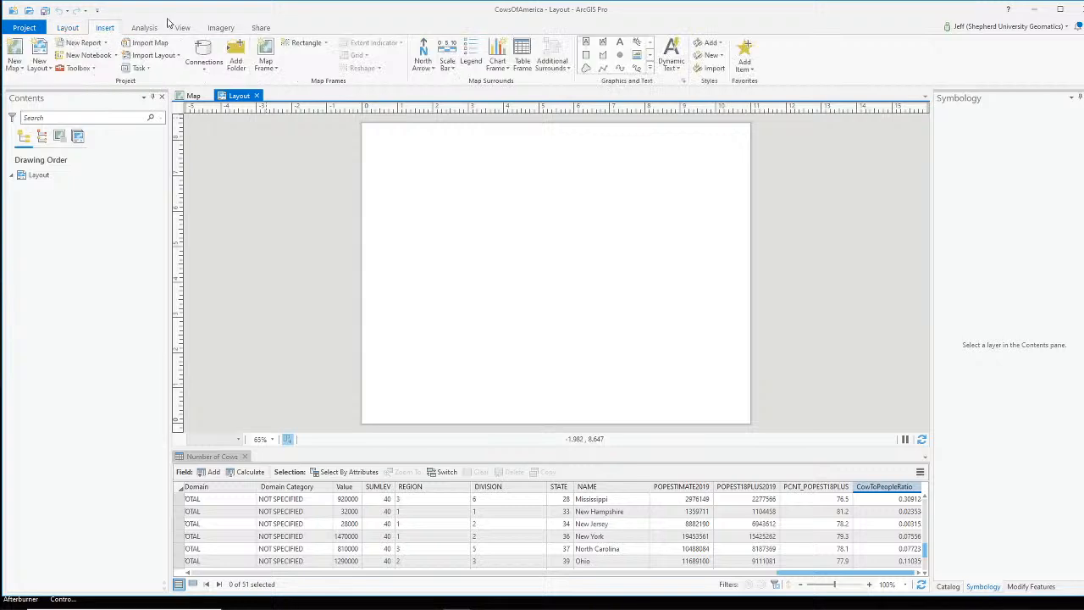
Insert a map frame of the 1:25,476,371 map view, about 8.2 by 4.4 in, on the layout page.
left_click(266, 61)
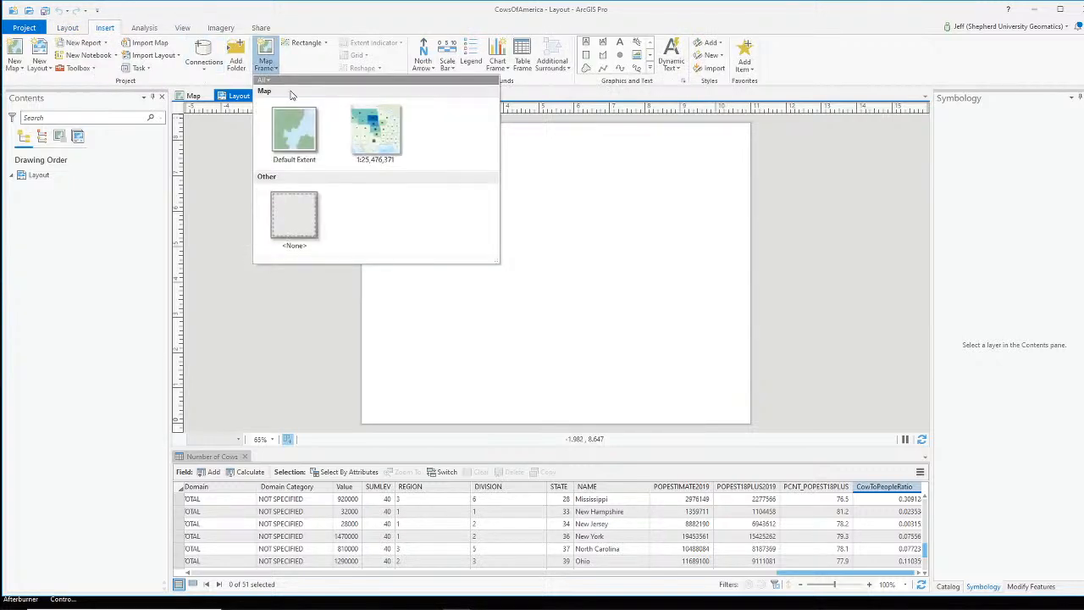
left_click(375, 131)
left_click_drag(421, 167, 711, 324)
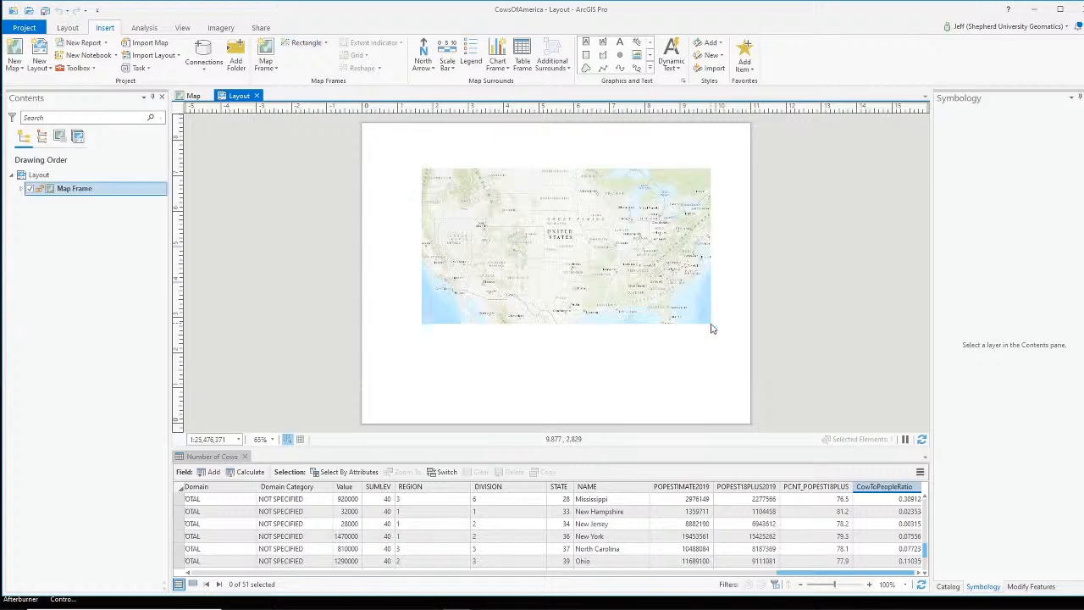
Enlarge the map frame to about 9.6 by 5.5 in and position it in the upper part of the page.
left_click_drag(490, 183, 460, 164)
left_click_drag(684, 307, 717, 337)
mouse_move(623, 261)
left_mouse_down()
mouse_move(638, 278)
mouse_move(621, 258)
left_mouse_up()
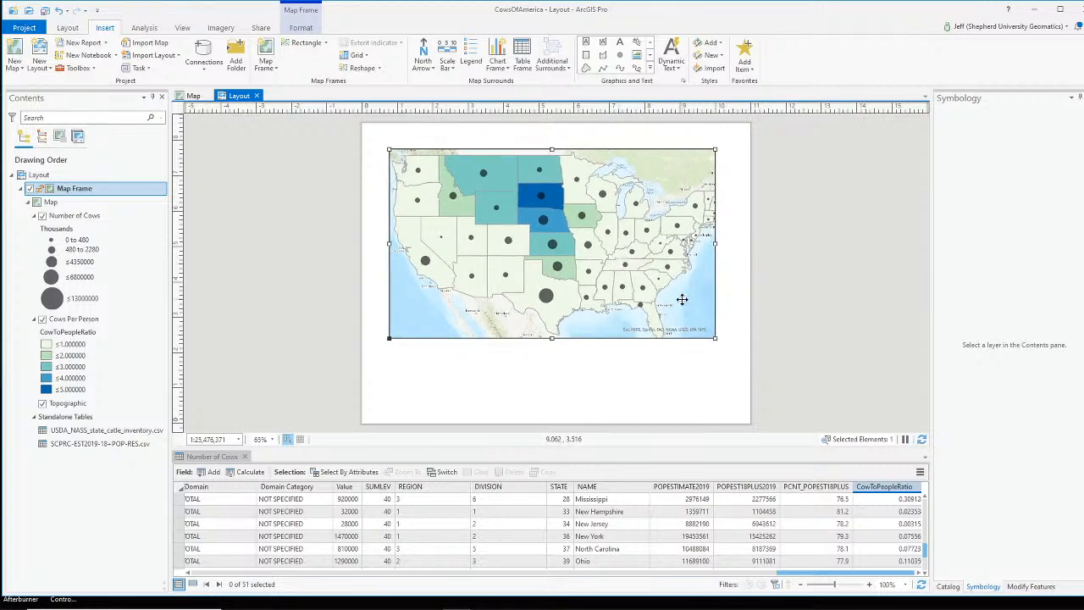
mouse_move(591, 268)
left_mouse_down()
mouse_move(598, 277)
mouse_move(592, 268)
left_mouse_up()
left_click_drag(715, 337, 728, 343)
left_click_drag(657, 276, 660, 268)
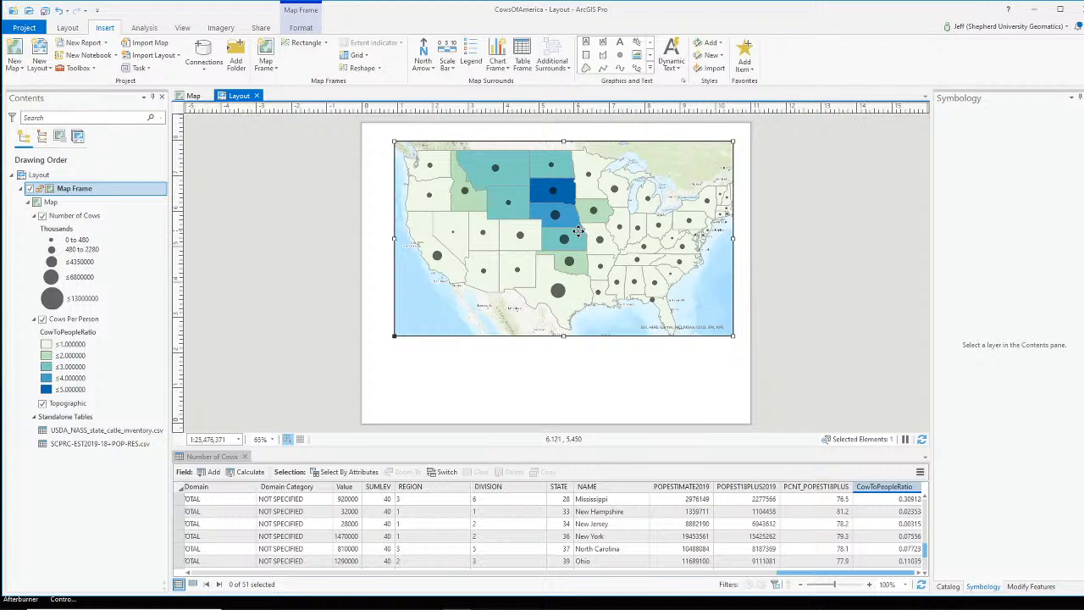
Activate the map frame and zoom its map out so the whole contiguous United States fits inside.
right_click(537, 215)
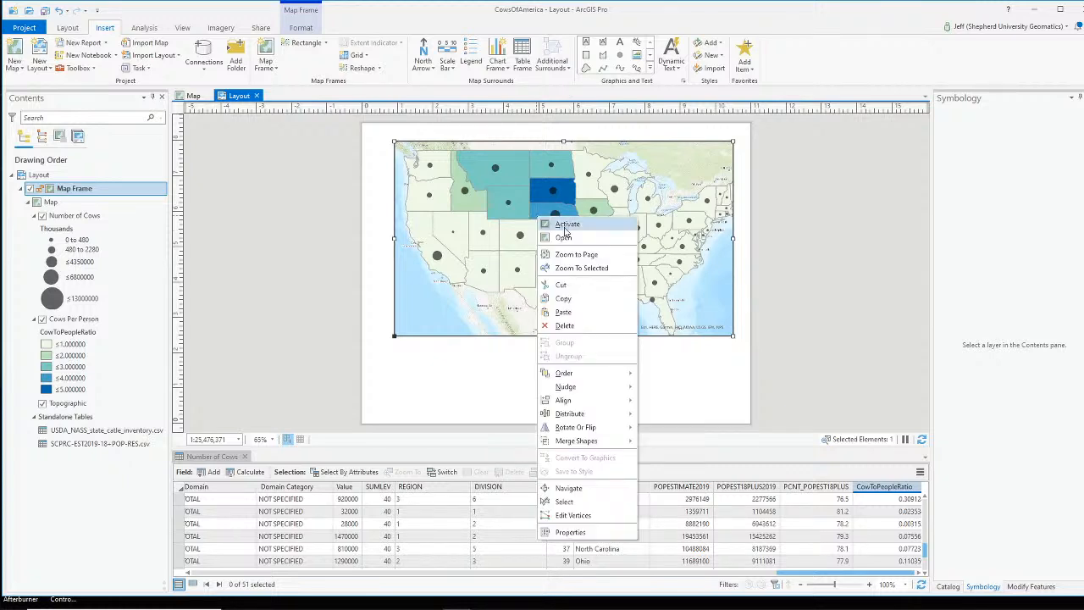
left_click(566, 225)
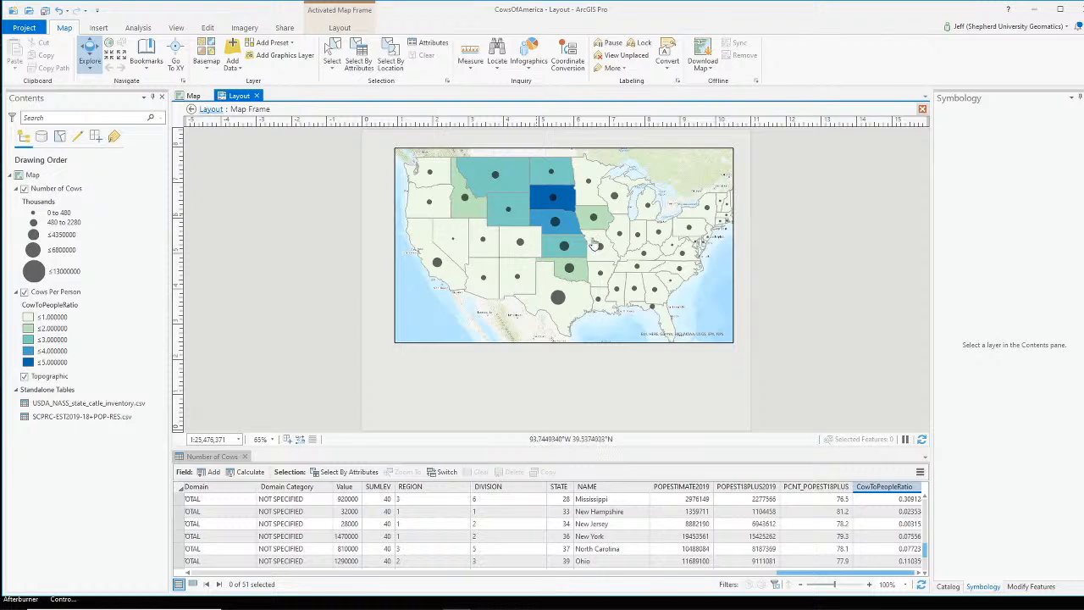
left_click_drag(588, 237, 583, 238)
scroll(585, 241, "down", 1)
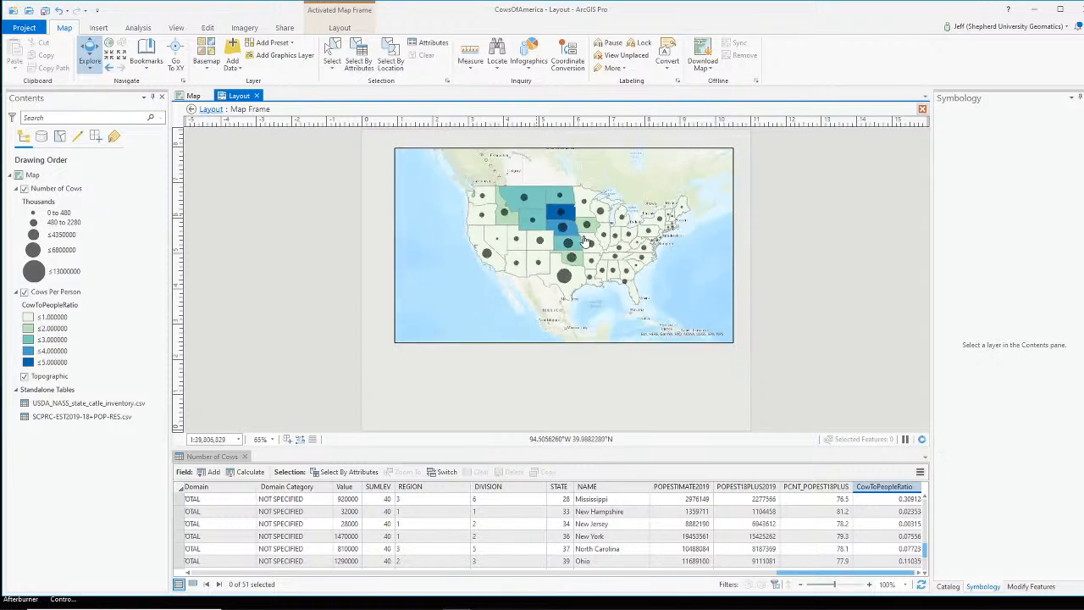
scroll(585, 241, "up", 1)
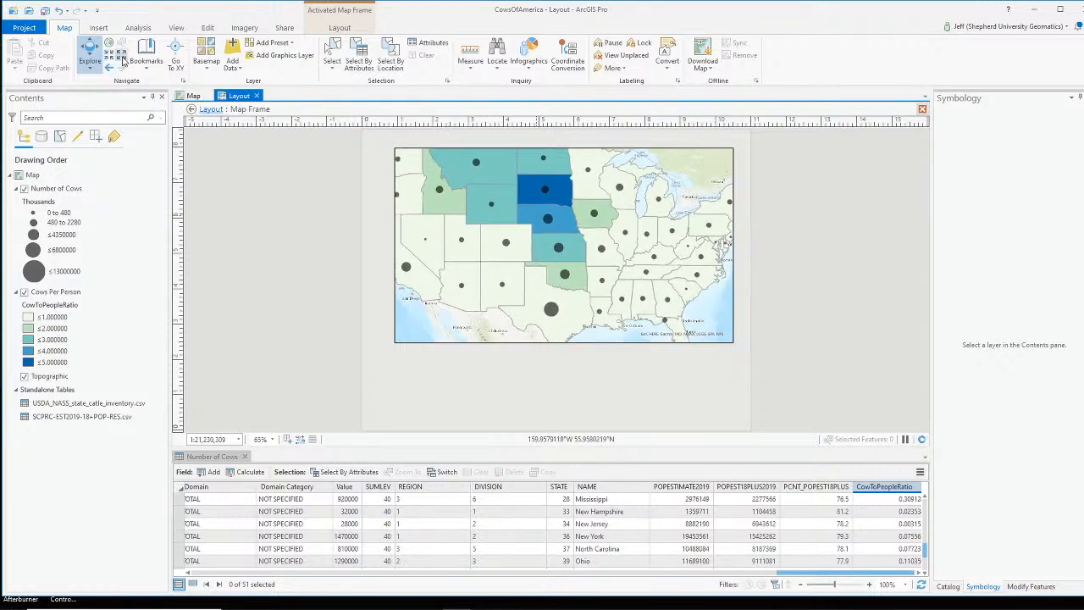
left_click(122, 56)
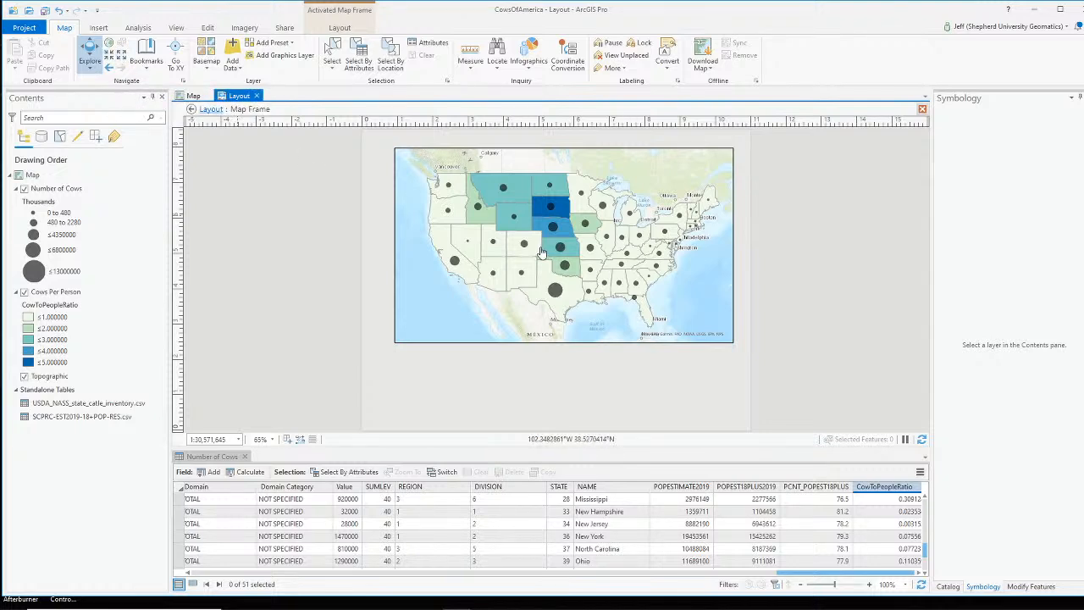
left_click_drag(538, 245, 538, 243)
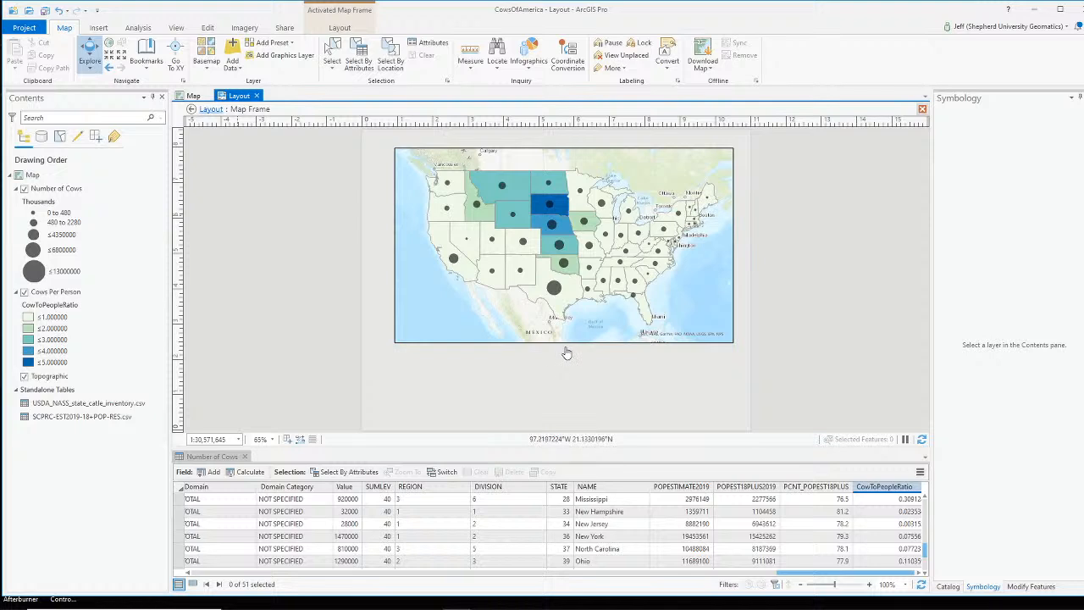
Set the activated map frame's scale to 1:30,000,000 and return to editing the layout.
left_click(216, 440)
left_click(227, 438)
left_click_drag(199, 439, 259, 448)
key("Return")
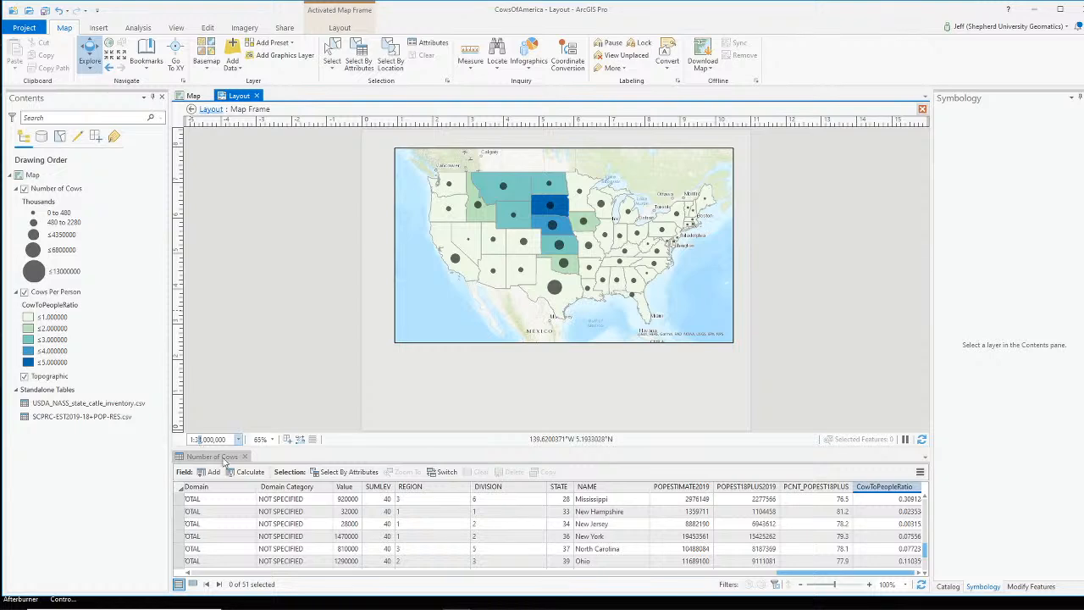
left_click(224, 458)
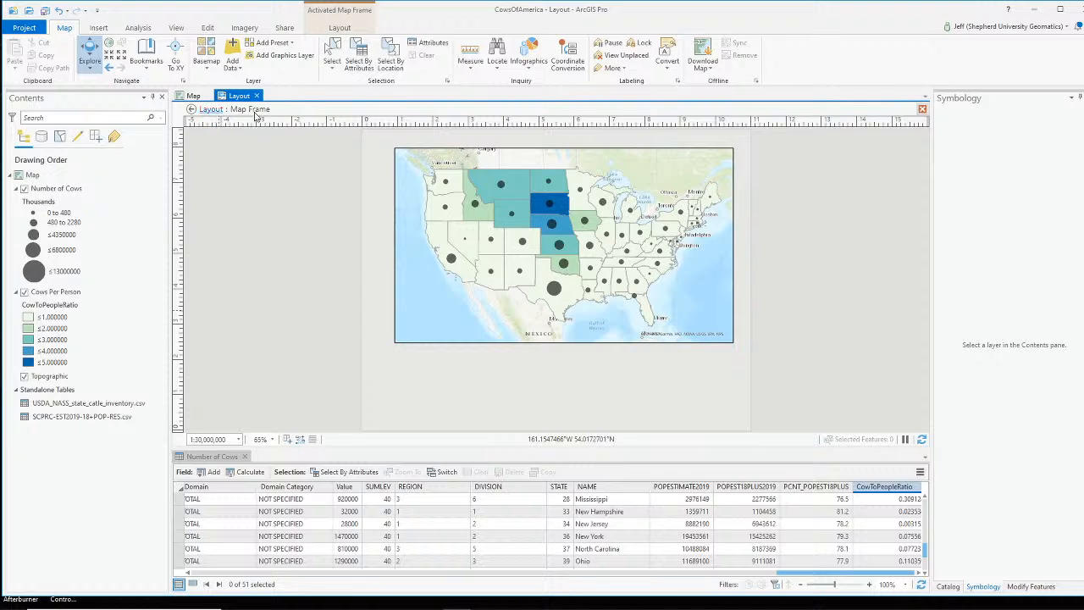
left_click(211, 111)
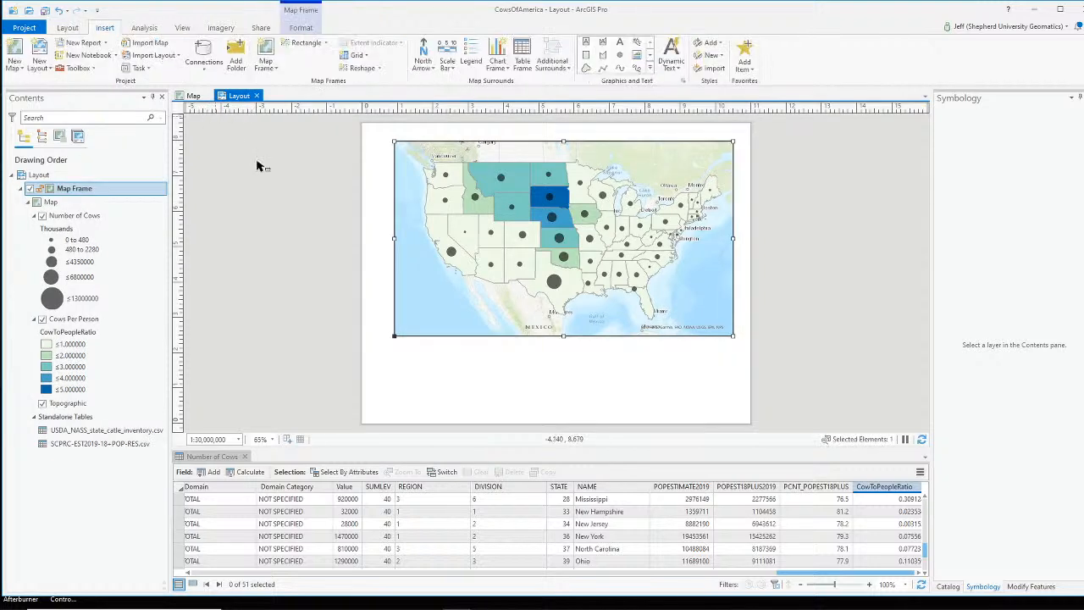
Shift the map frame slightly so it sits more centered across the page, and deselect it.
mouse_move(543, 229)
left_mouse_down()
mouse_move(524, 242)
mouse_move(548, 232)
mouse_move(536, 229)
left_mouse_up()
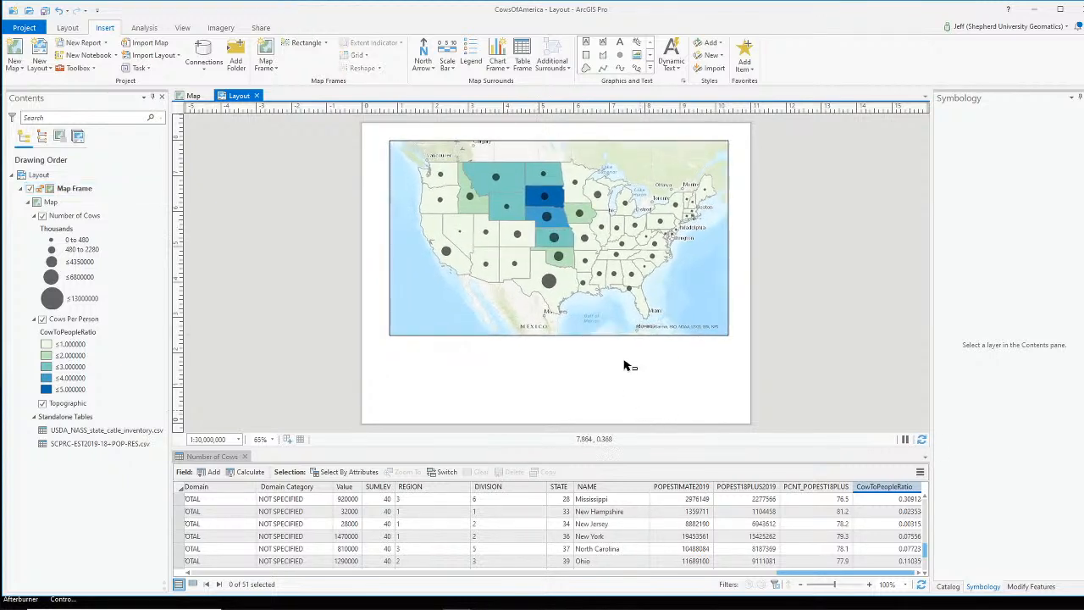
mouse_move(574, 237)
left_mouse_down()
mouse_move(545, 237)
mouse_move(643, 252)
mouse_move(516, 237)
mouse_move(574, 240)
left_mouse_up()
left_click(815, 359)
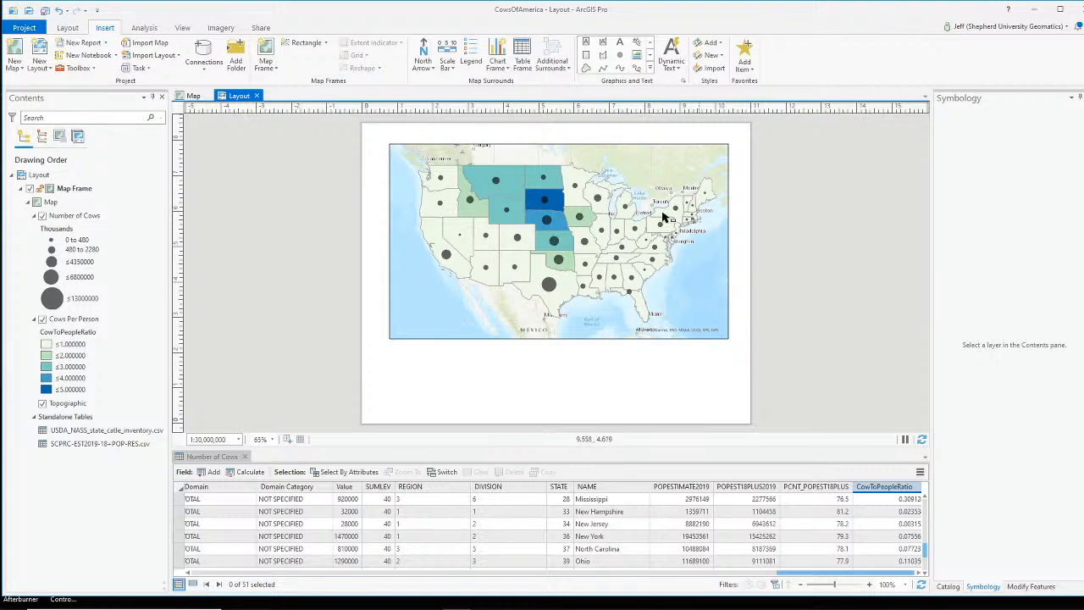
Change the map's basemap to Light Gray Canvas in the map view and return to the layout.
left_click(193, 99)
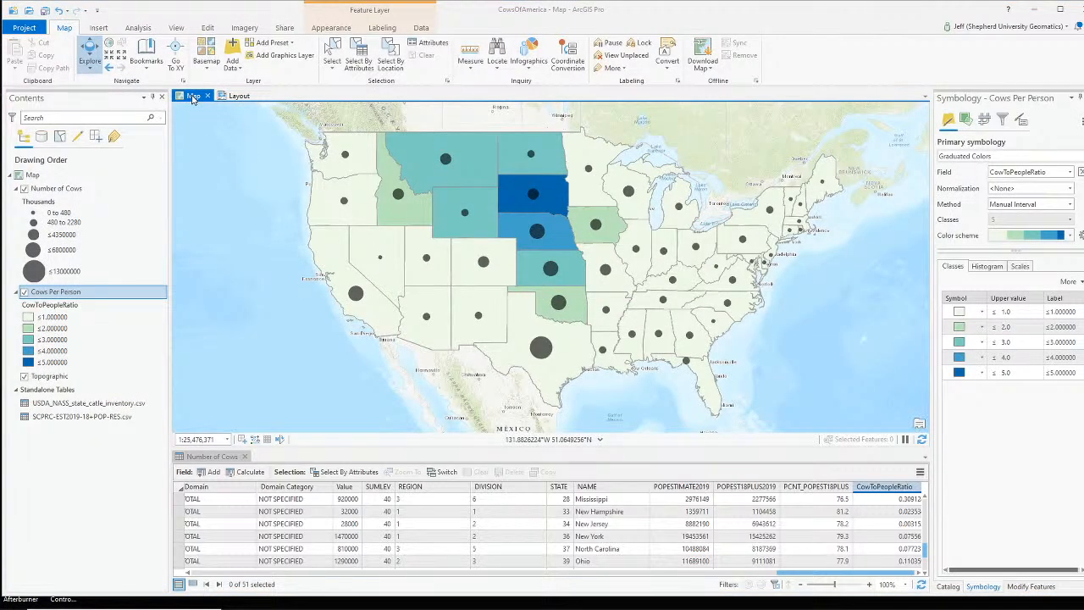
left_click(207, 72)
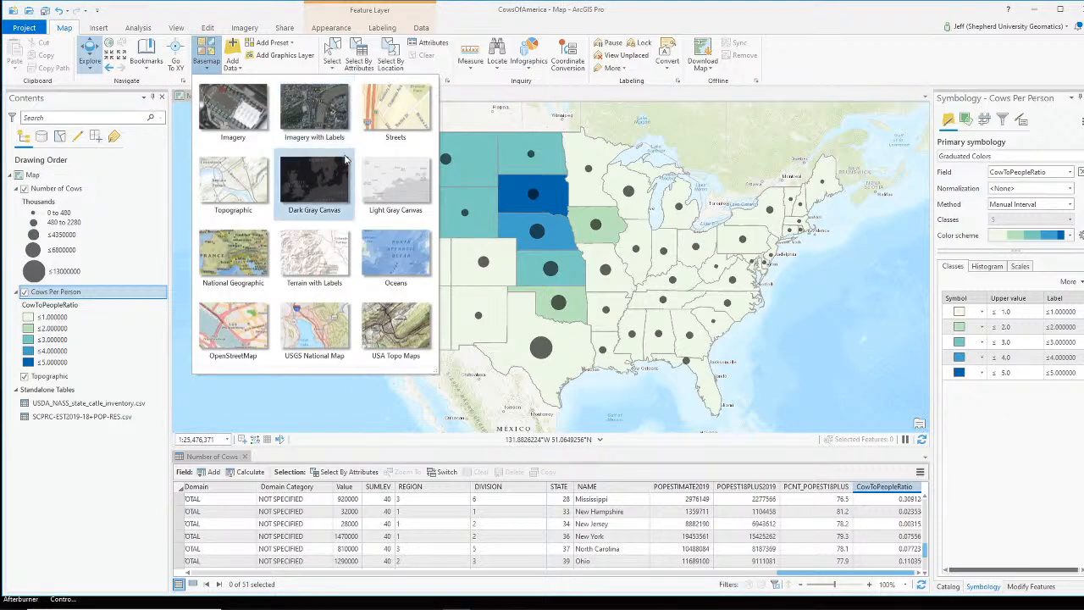
left_click(390, 180)
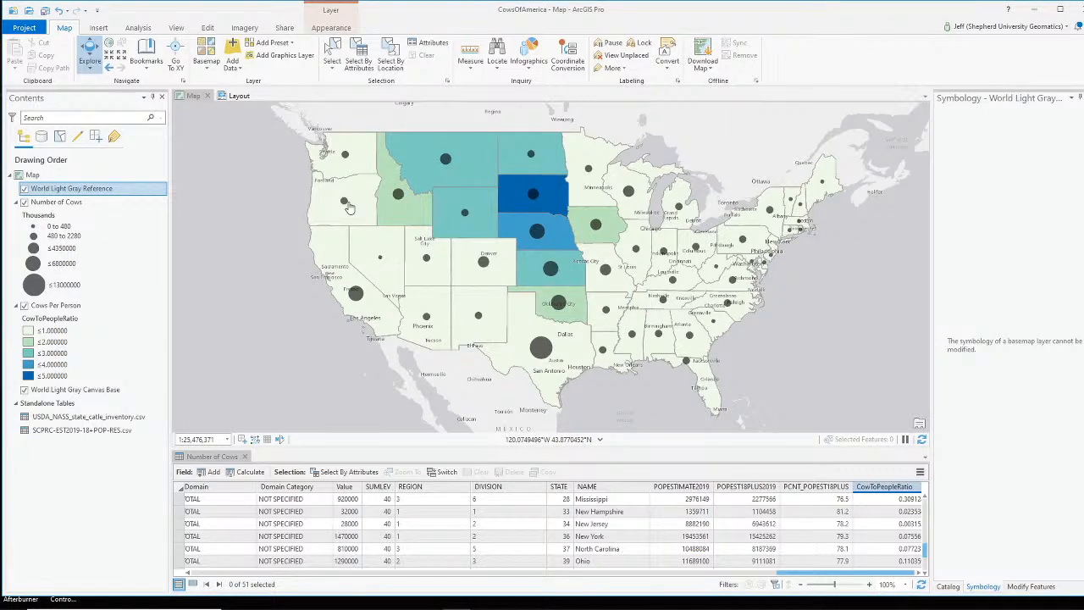
left_click(240, 96)
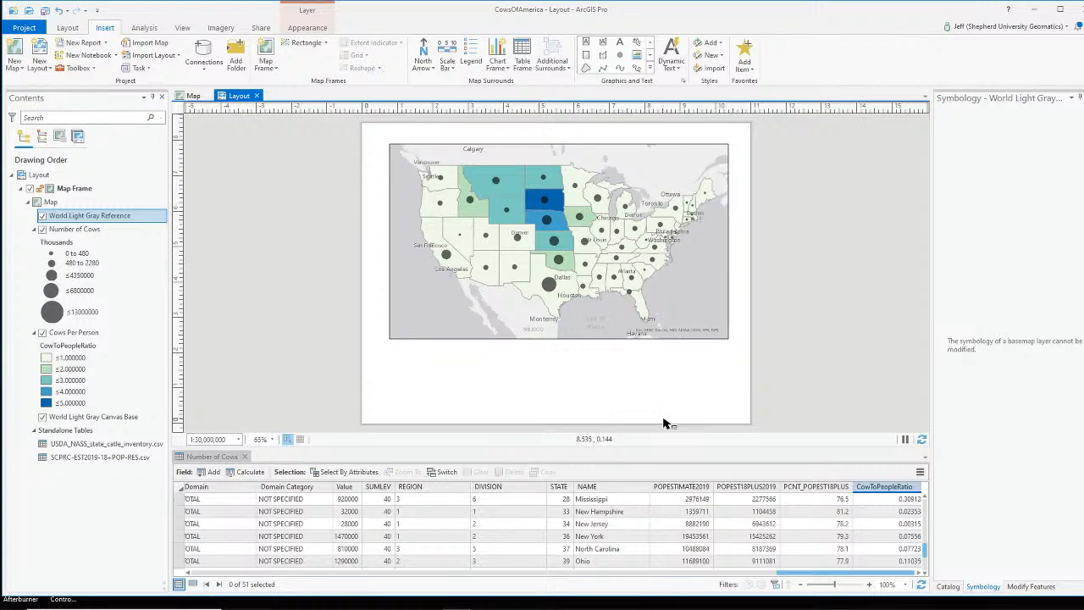
left_click(472, 53)
left_click_drag(559, 350, 742, 417)
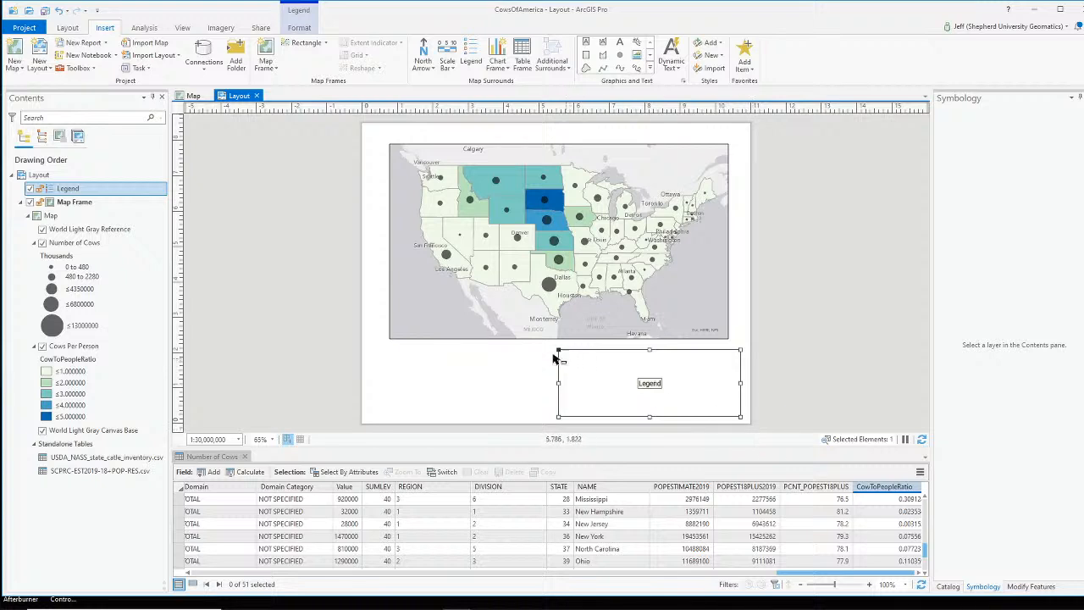
left_click_drag(559, 350, 517, 322)
left_click_drag(517, 369, 430, 368)
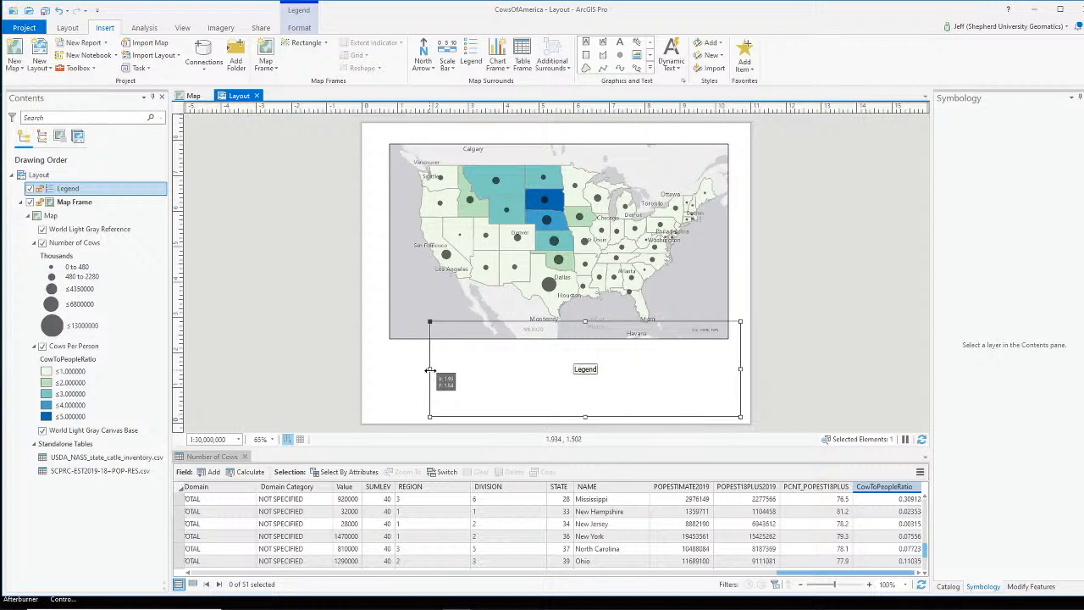
left_click_drag(587, 321, 586, 241)
left_click_drag(741, 330, 633, 332)
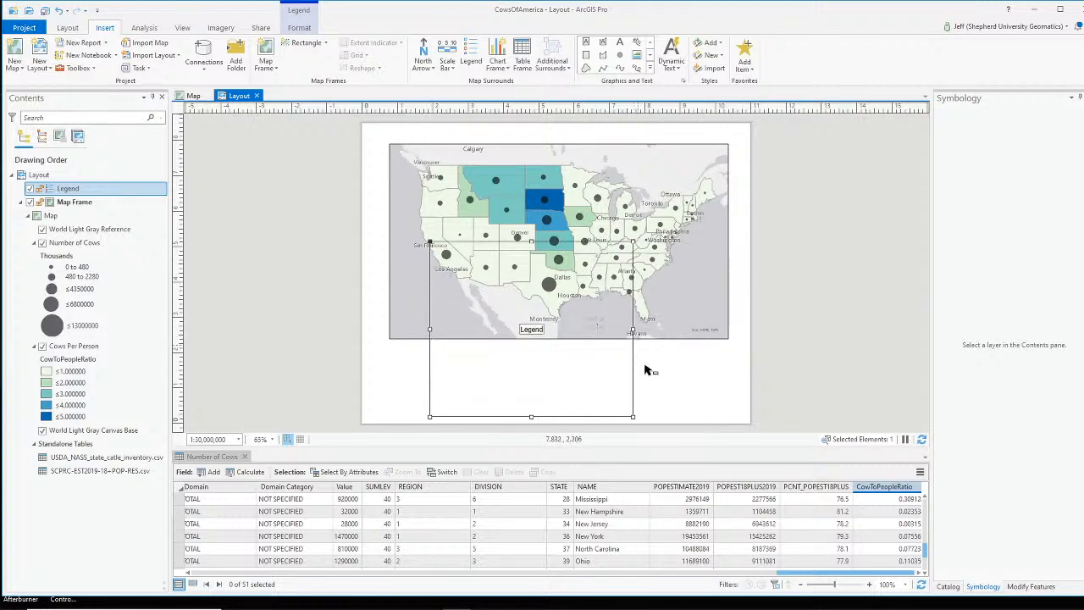
left_click_drag(559, 376, 834, 353)
left_click_drag(807, 218, 805, 113)
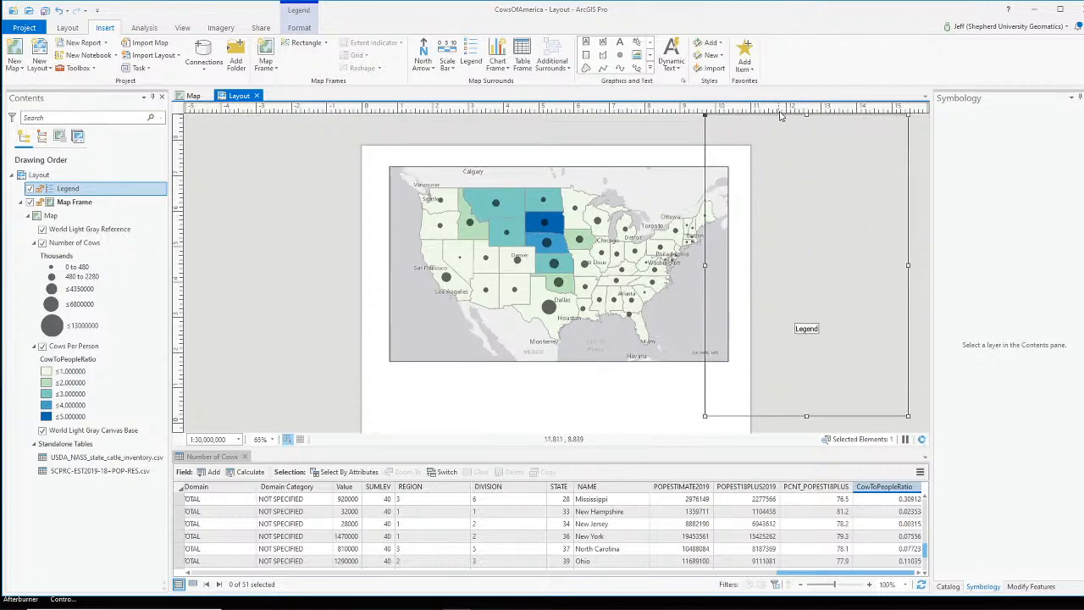
left_click_drag(704, 266, 653, 266)
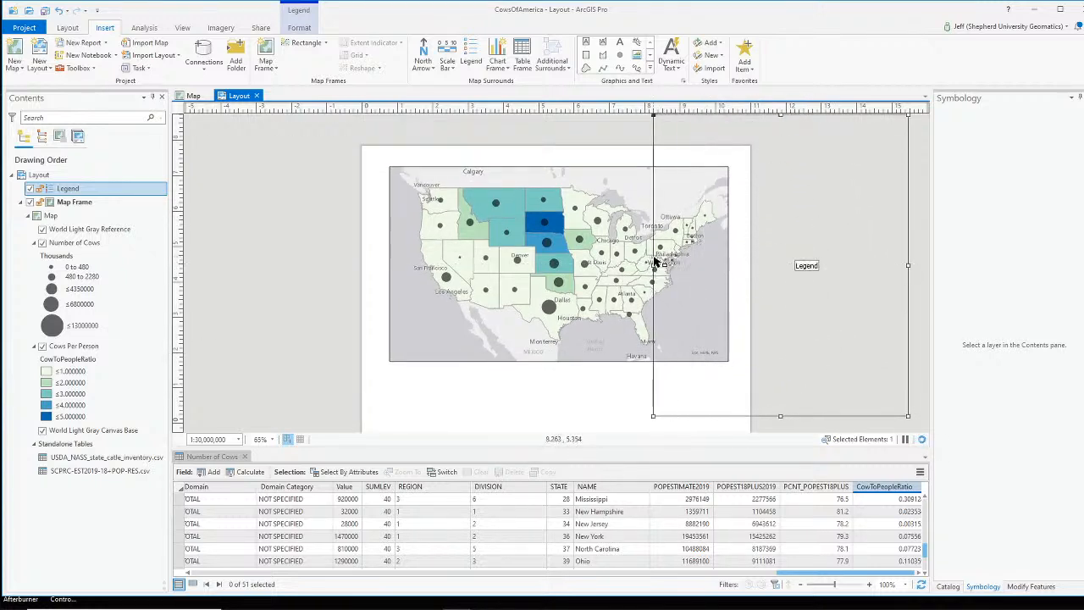
key("Delete")
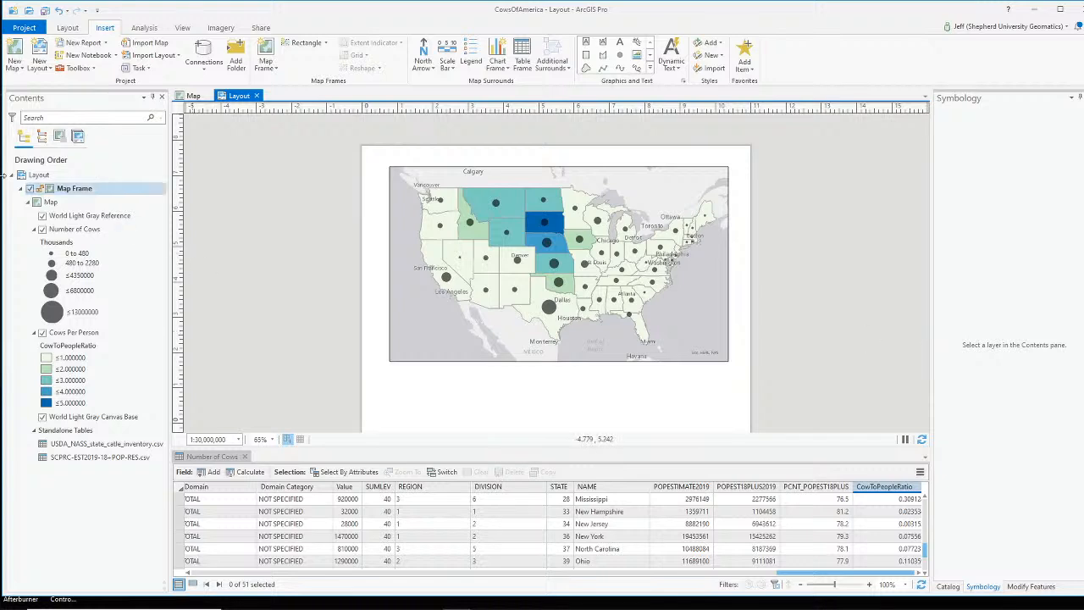
Insert a legend for the map beneath the map frame and resize it so Number of Cows and Cows Per Person form two side-by-side columns.
left_click(51, 204)
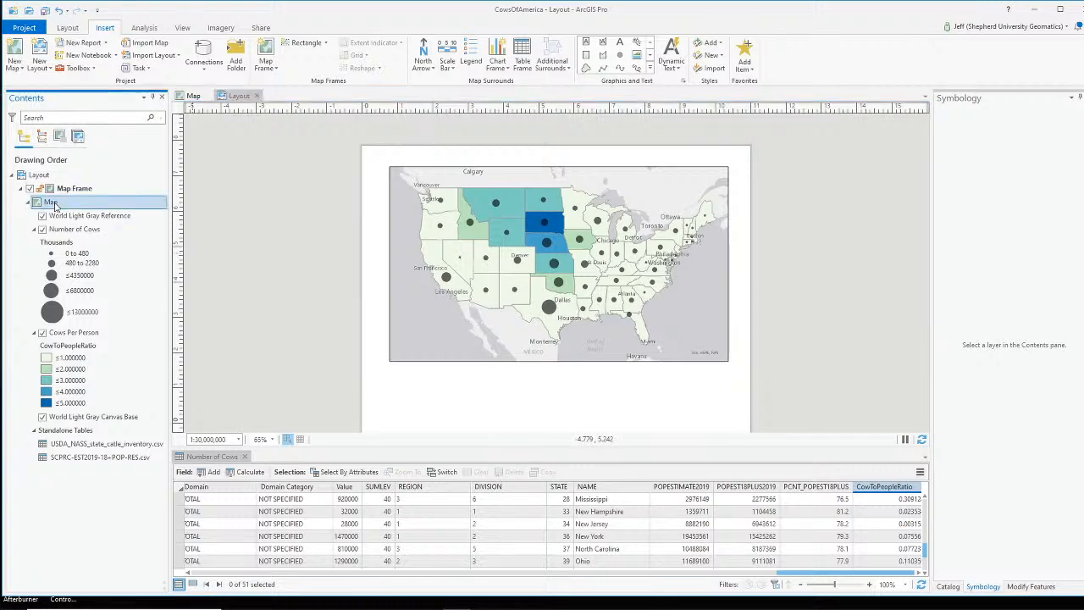
left_click(475, 68)
left_click_drag(537, 377, 761, 437)
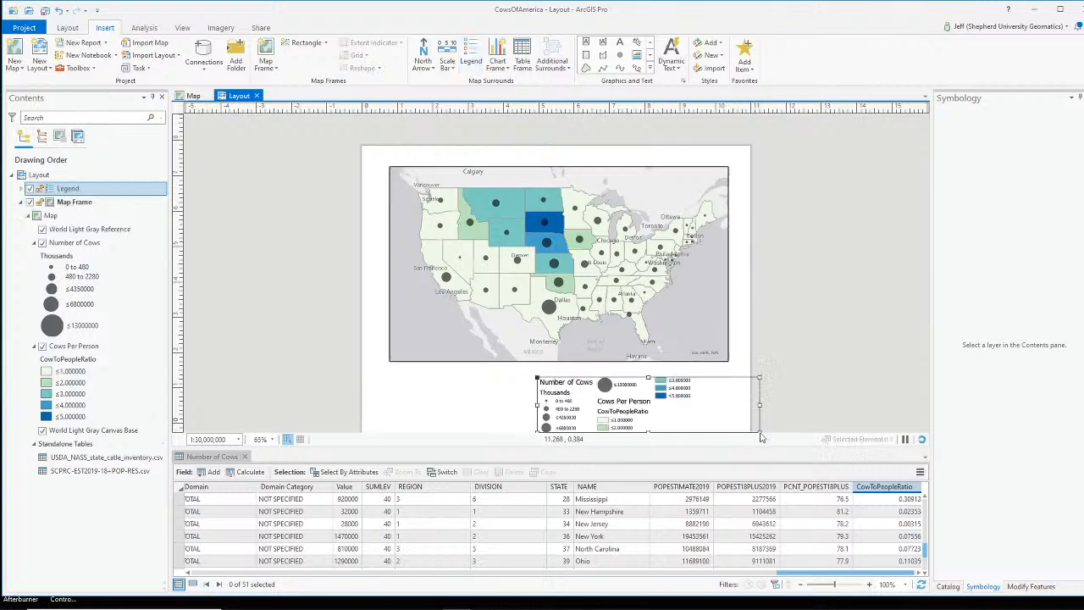
left_click_drag(694, 386, 694, 360)
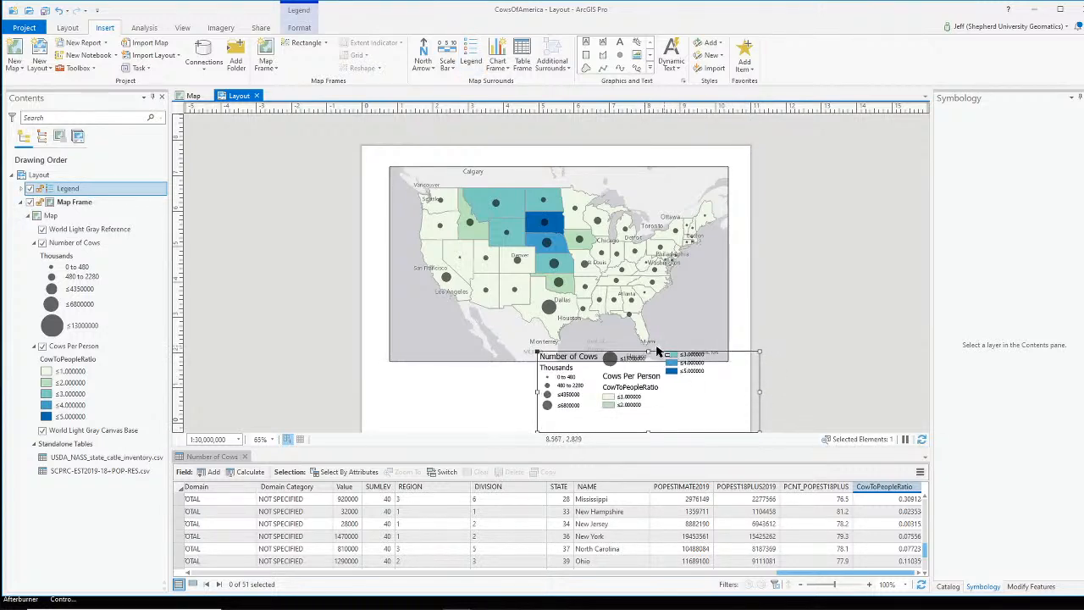
left_click_drag(648, 350, 645, 337)
left_click_drag(759, 383, 667, 370)
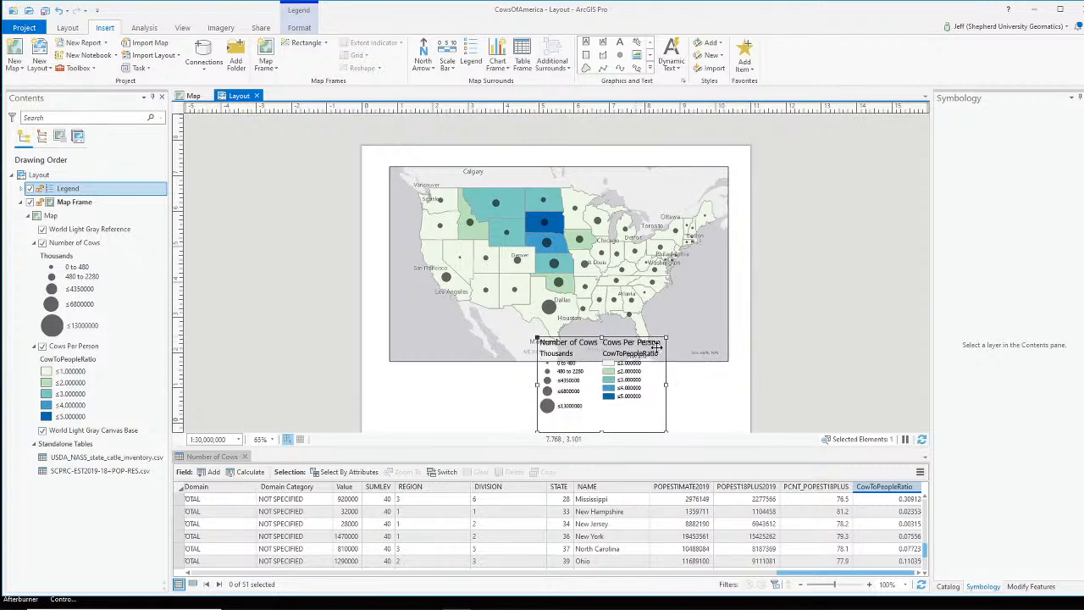
Shrink the attribute table to show the whole page, move the map frame up, and place the legend below its eastern end.
left_click(678, 354, "shift")
scroll(834, 362, "down", 2)
scroll(829, 367, "up", 2)
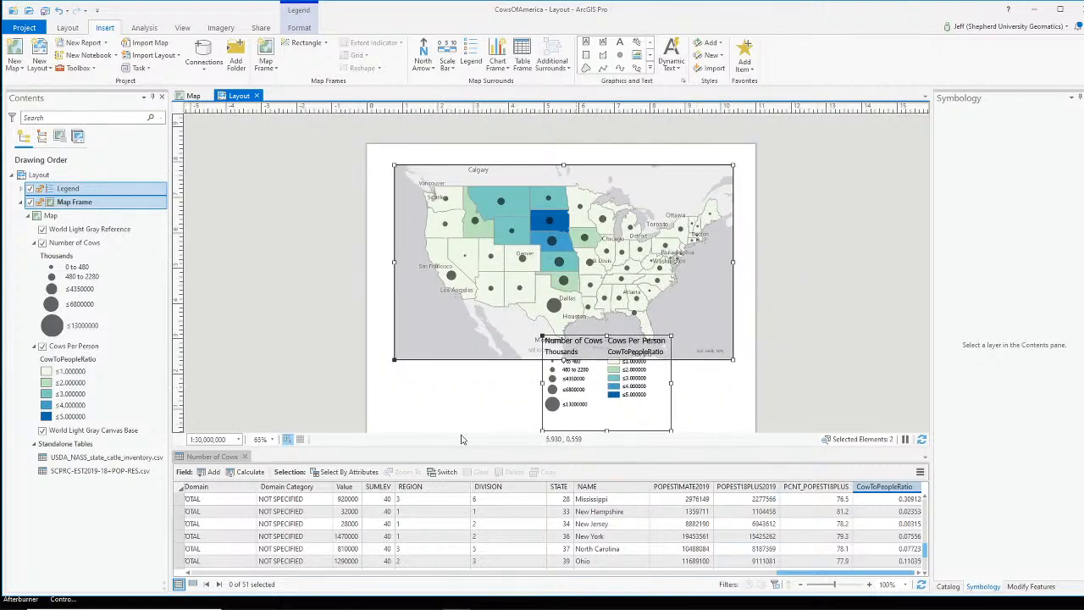
left_click_drag(476, 447, 476, 527)
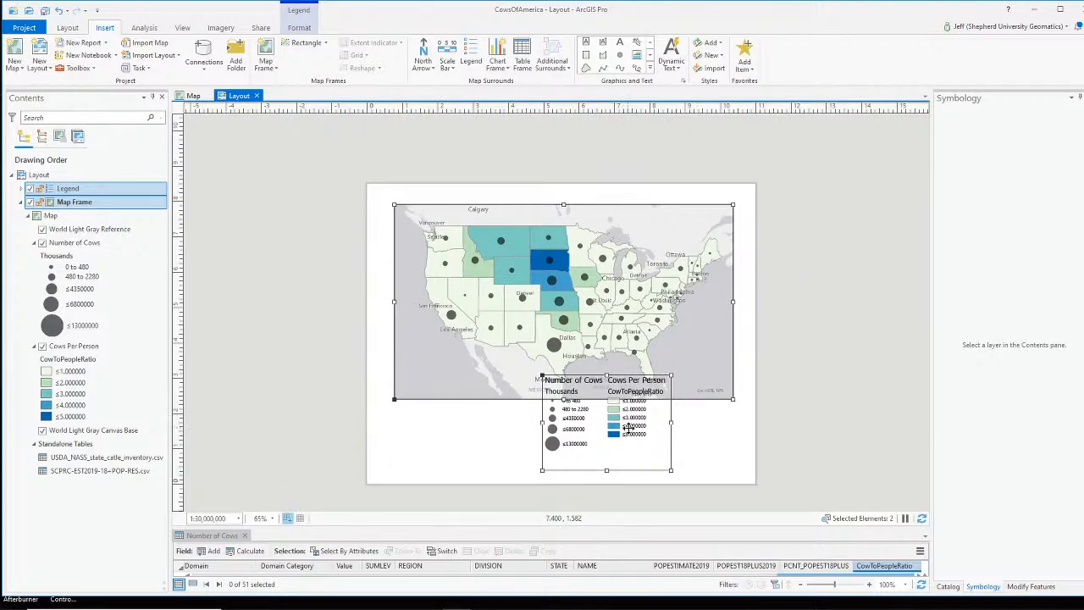
left_click_drag(667, 447, 679, 423)
left_click(471, 456)
left_click(820, 414)
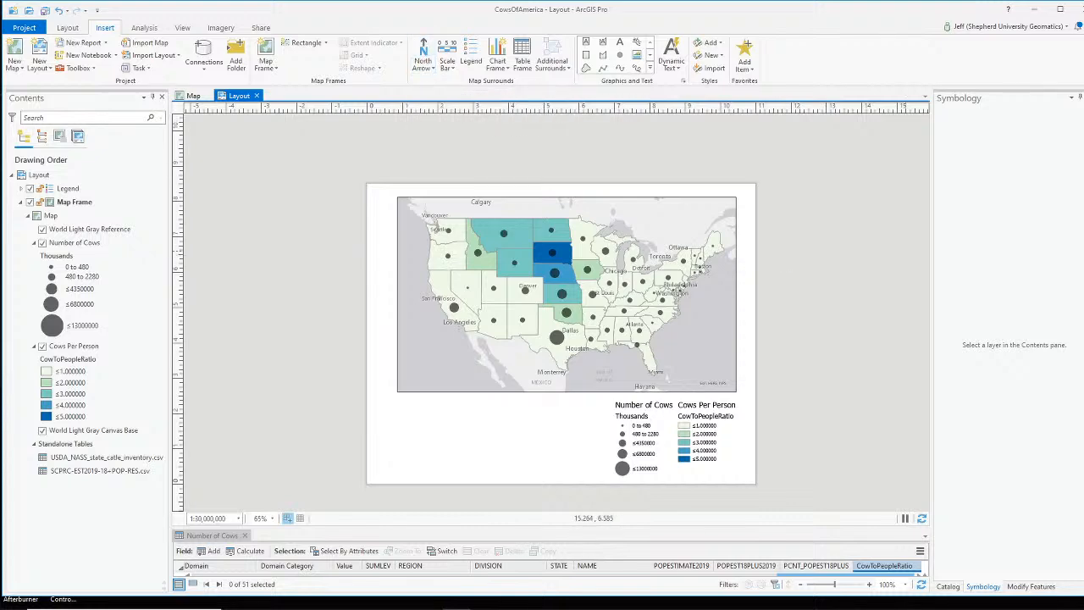
key("alt+Tab")
scroll(686, 522, "up", 2)
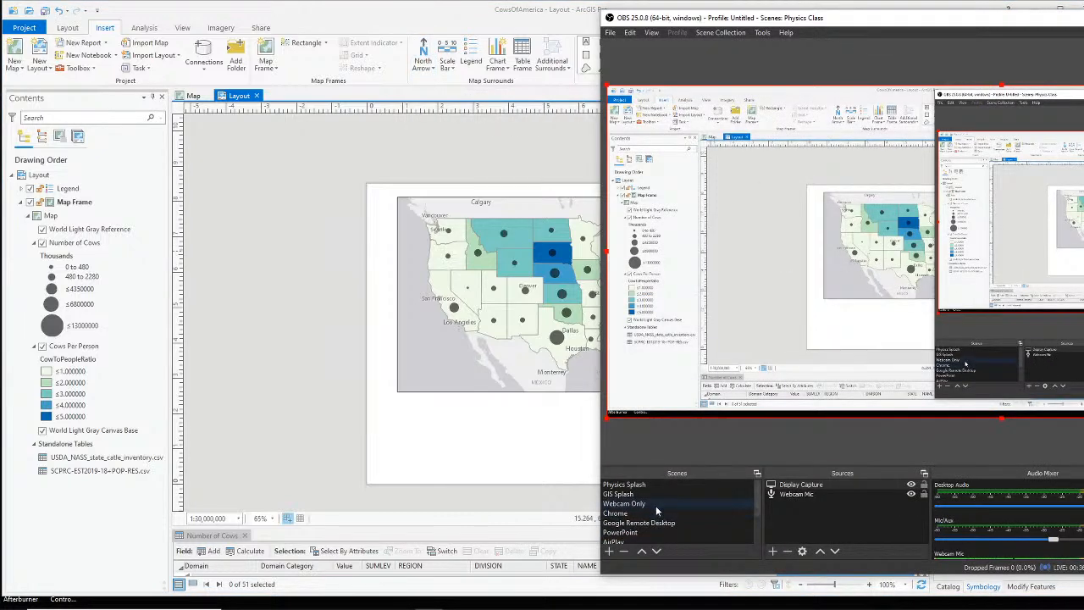
left_click(656, 505)
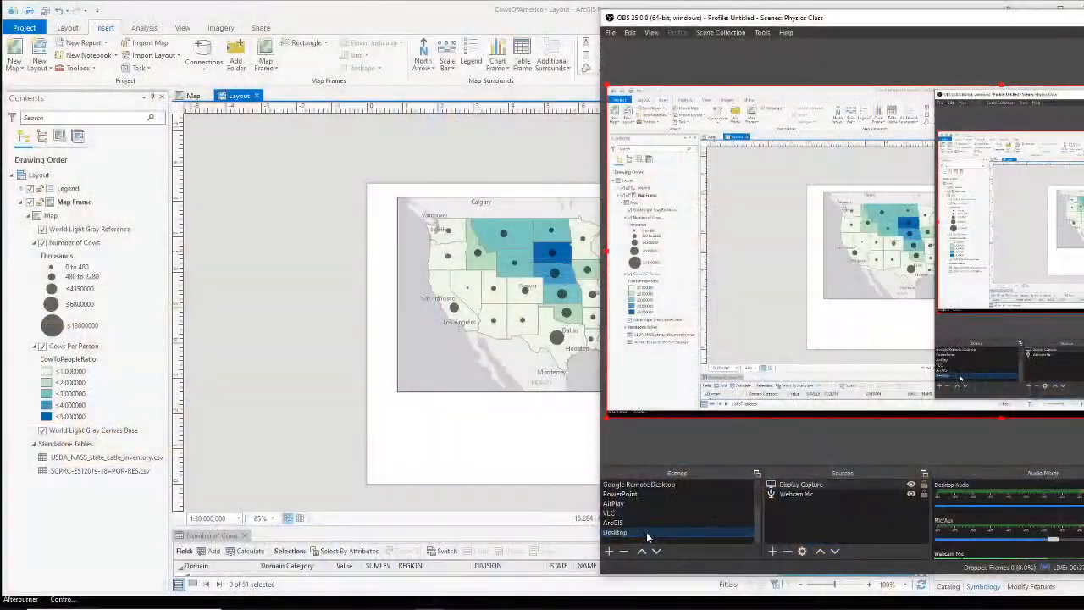
left_click(282, 411)
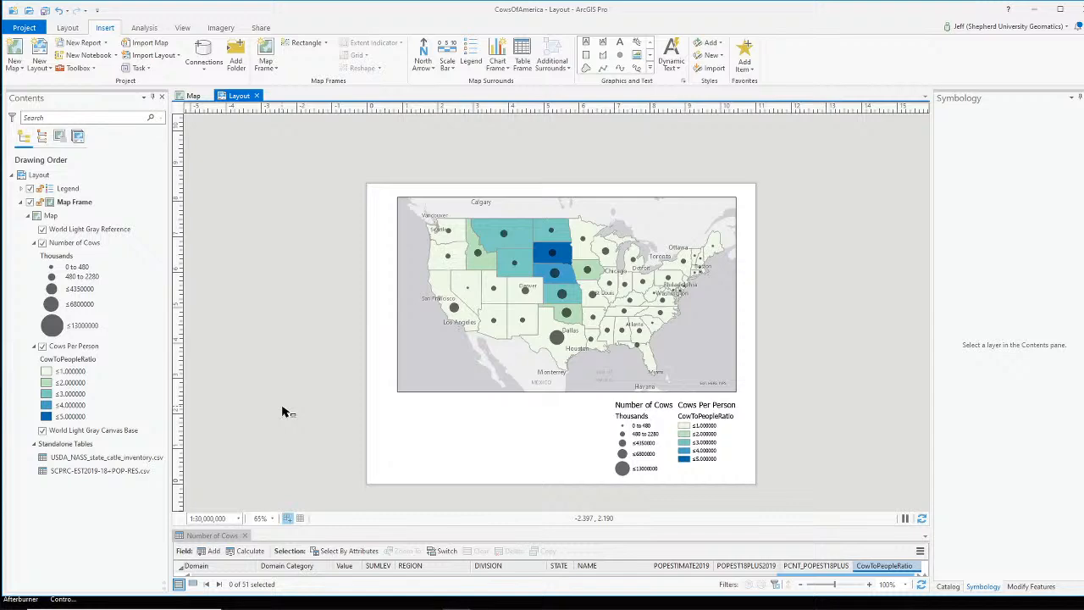
Examine the cow symbols and ratio colors in the map view with North America centered, comparing them with the layout.
left_click(193, 96)
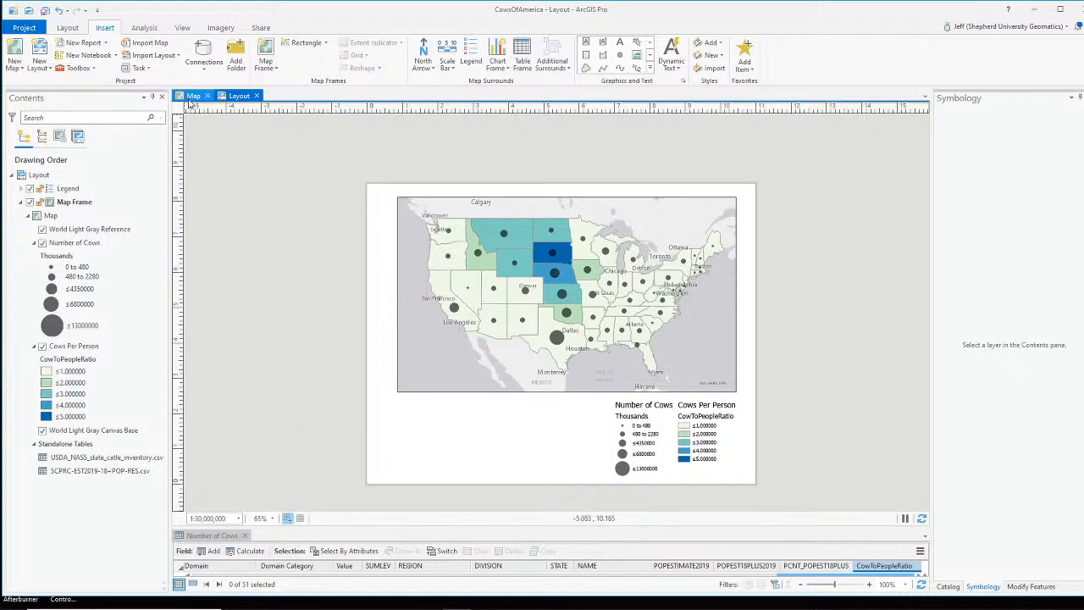
scroll(566, 323, "down", 6)
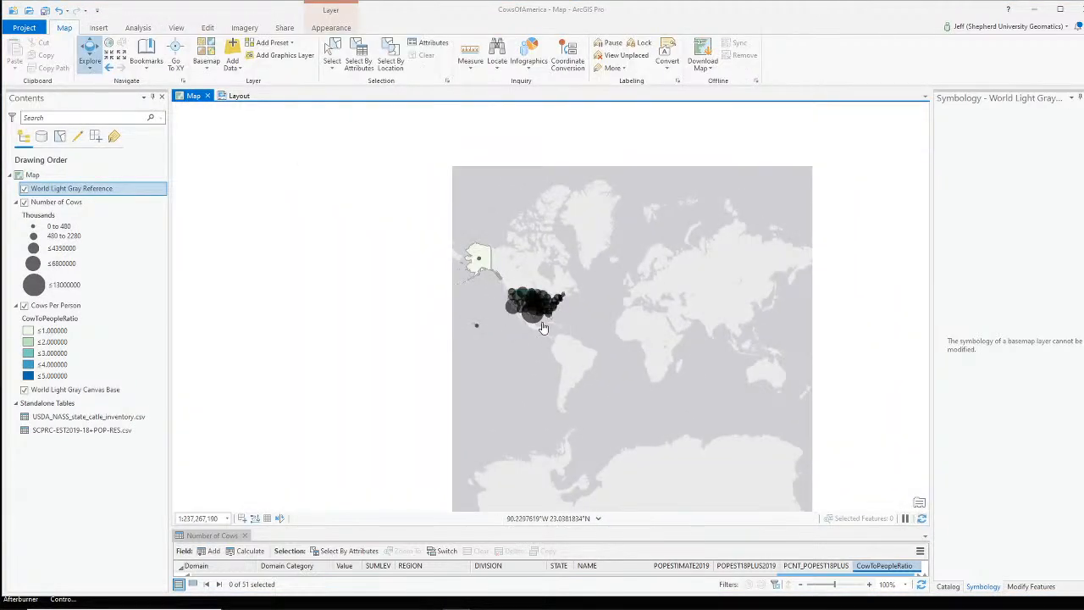
scroll(534, 330, "up", 4)
scroll(533, 328, "up", 2)
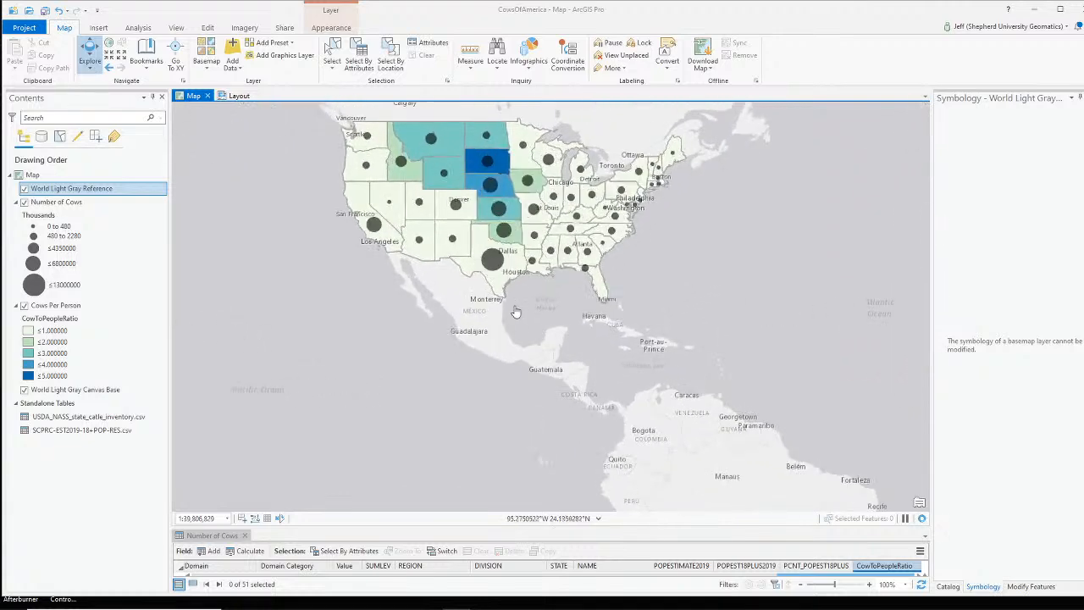
left_click_drag(526, 314, 578, 472)
left_click(239, 96)
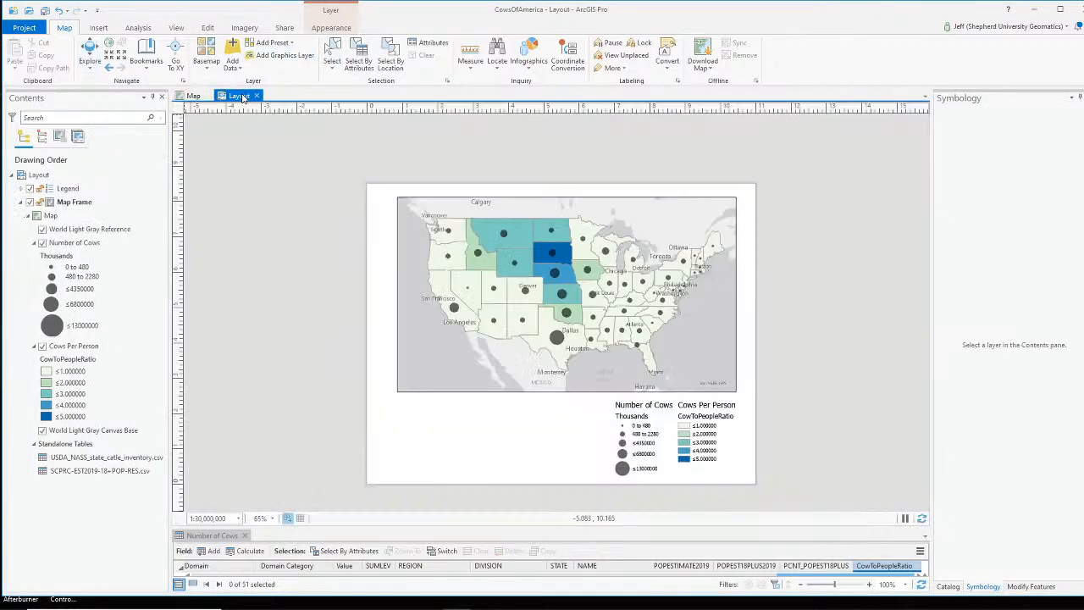
left_click(203, 99)
scroll(524, 317, "down", 2)
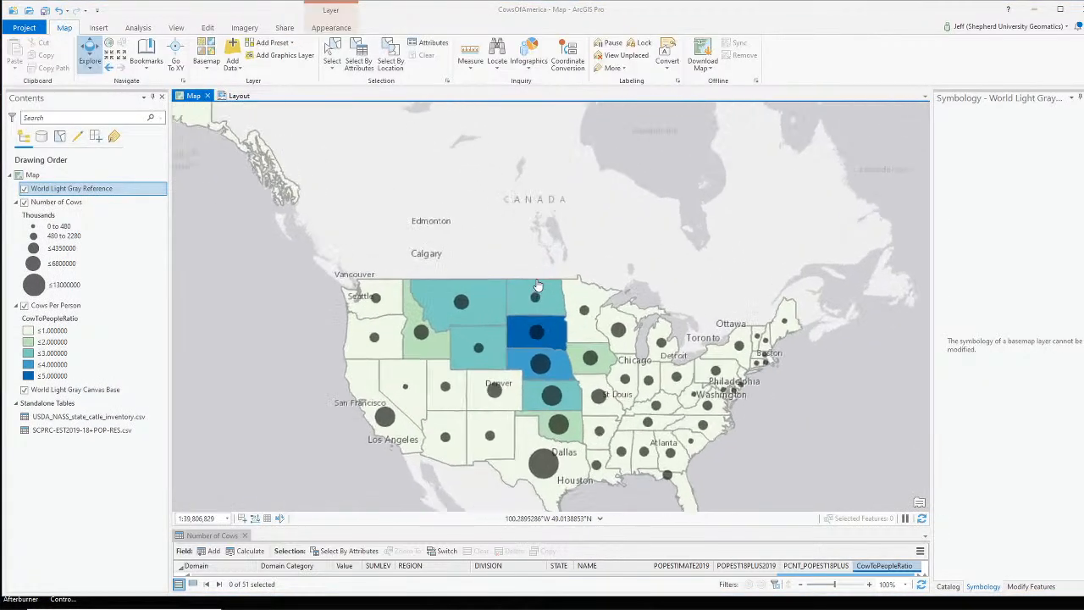
scroll(520, 273, "up", 2)
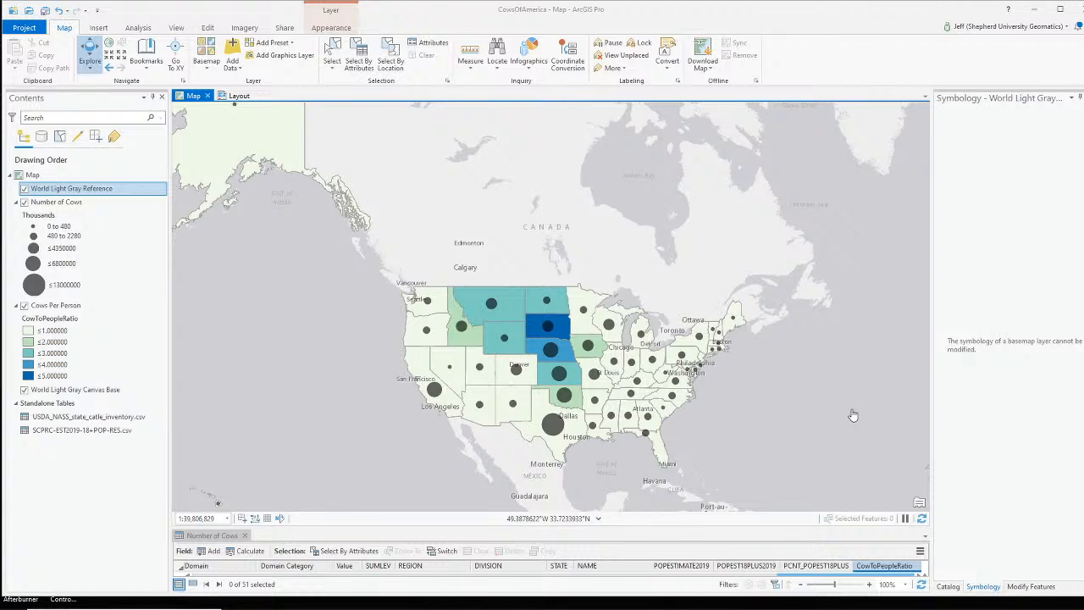
key("alt+Tab")
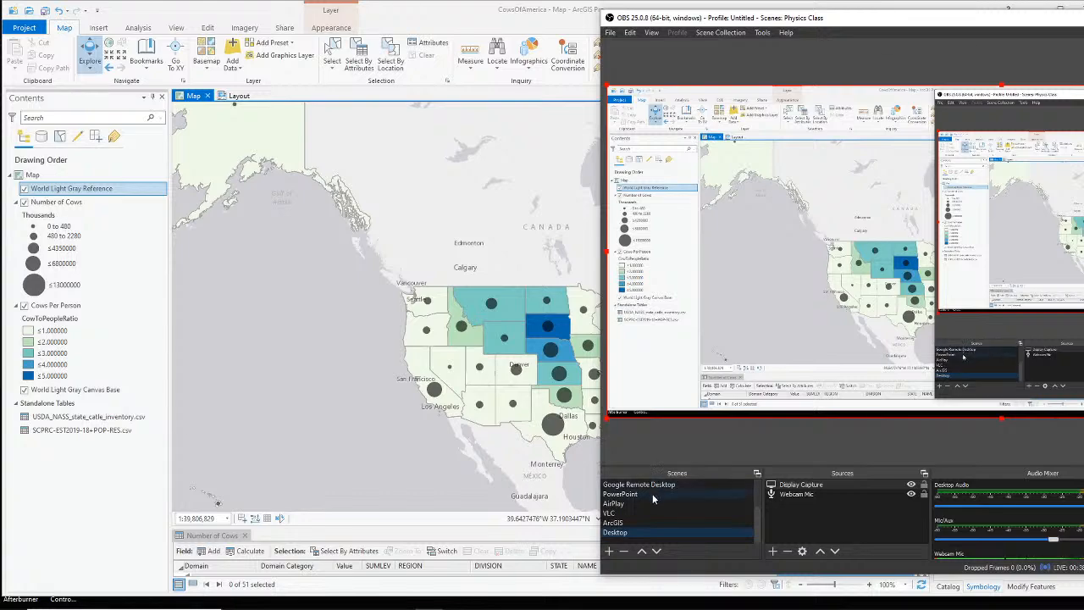
scroll(647, 506, "up", 2)
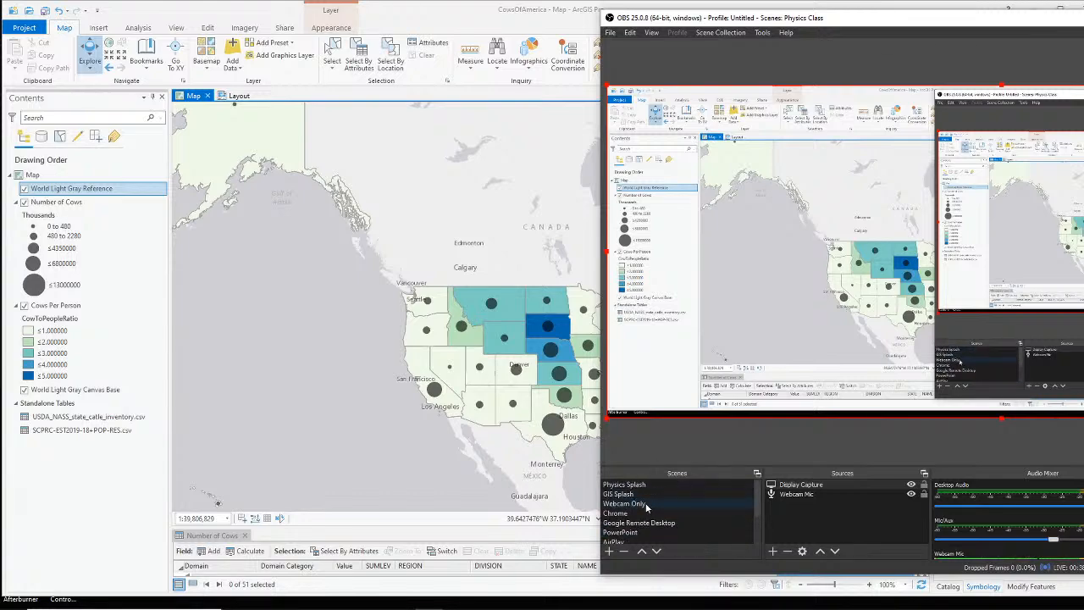
left_click(648, 506)
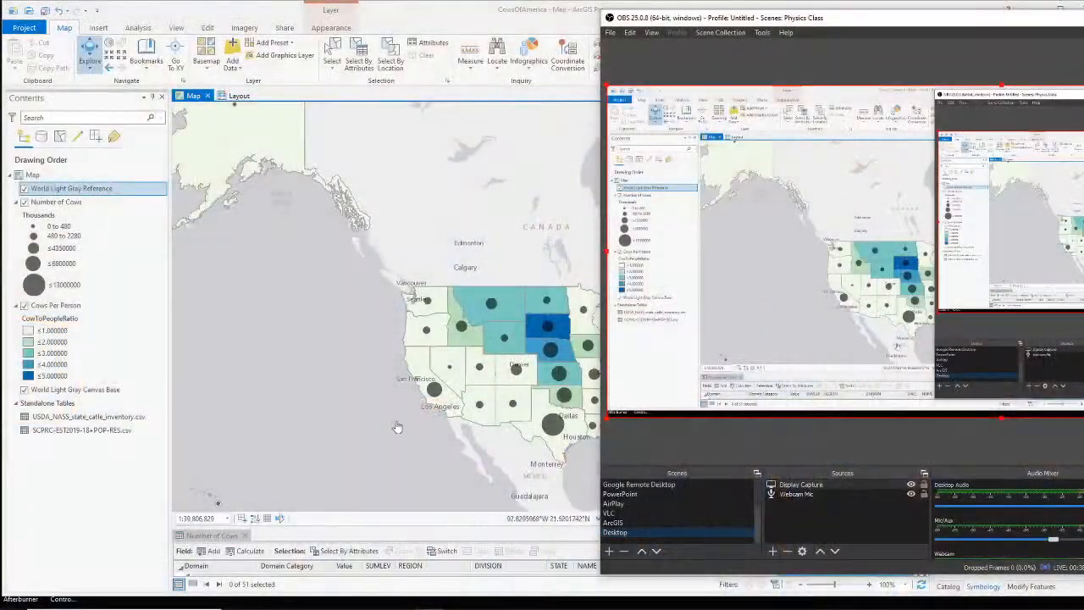
left_click(259, 382)
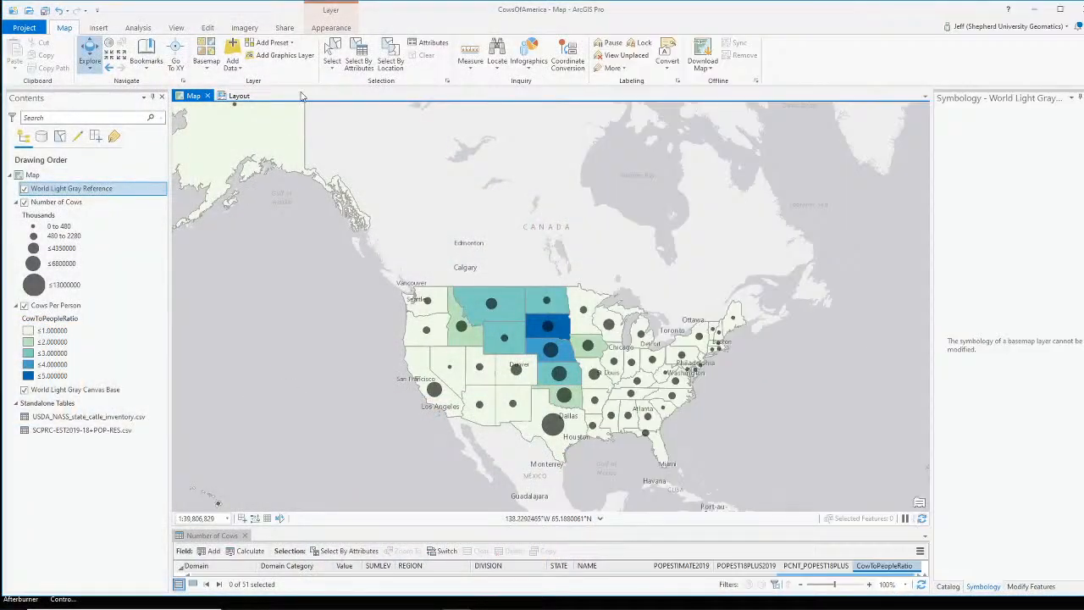
Open the map's properties and bring up its coordinate system settings.
right_click(42, 176)
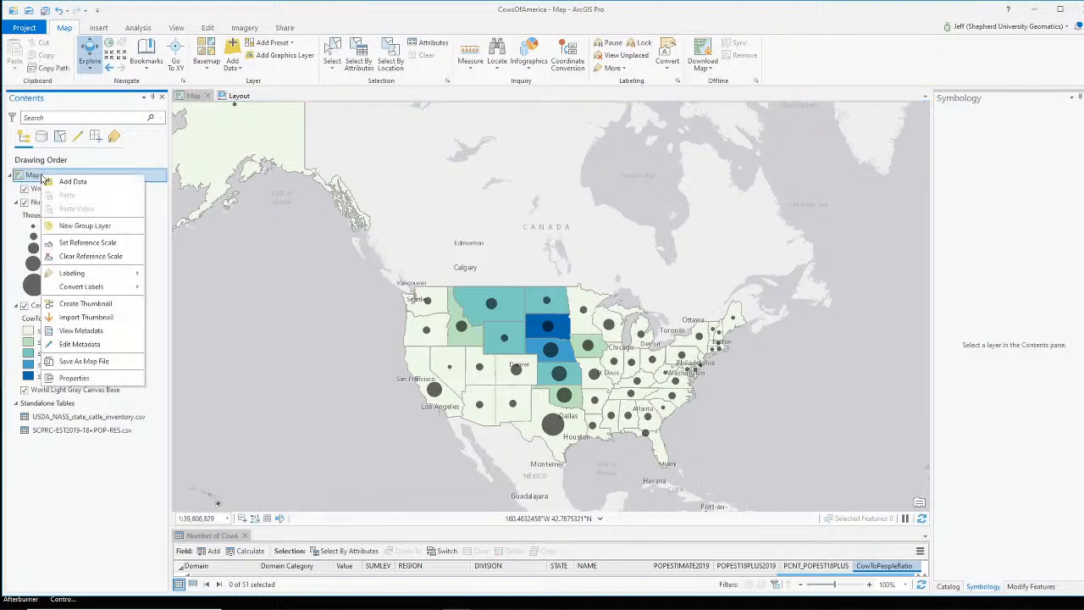
left_click(82, 382)
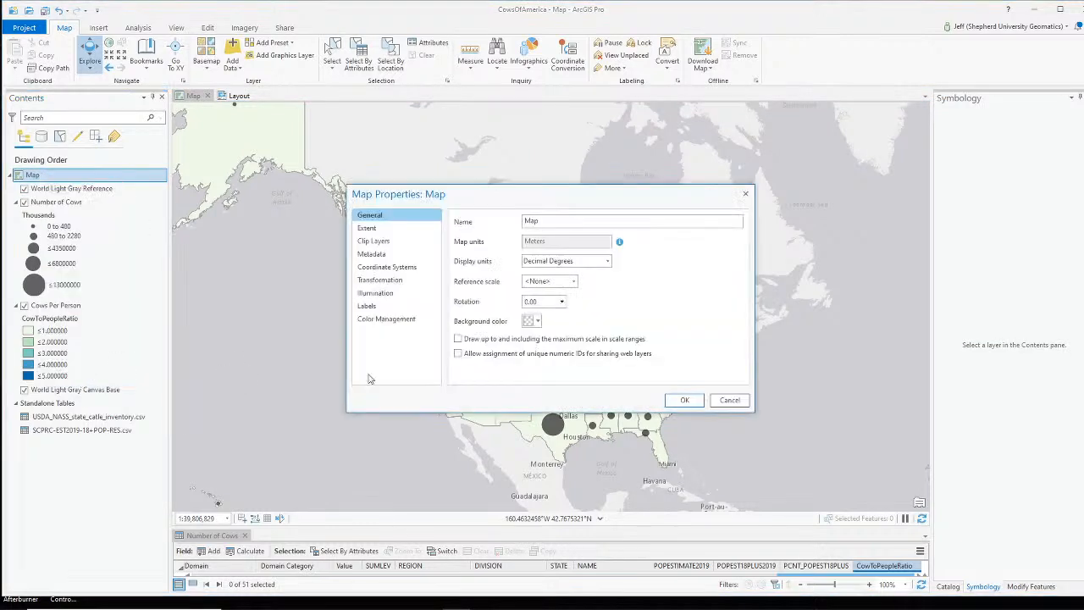
left_click(390, 229)
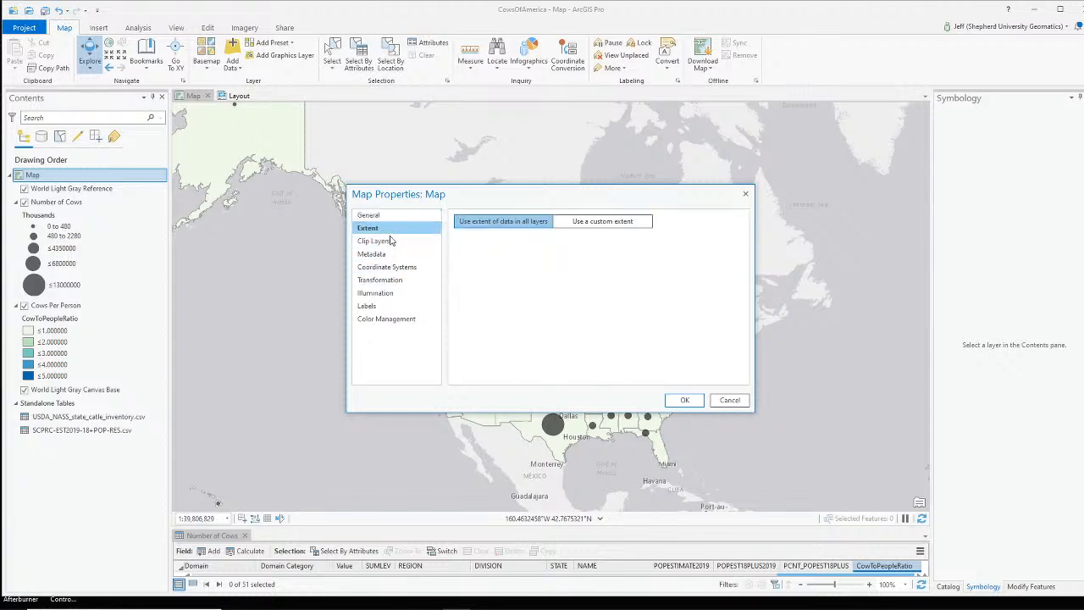
left_click(393, 255)
scroll(598, 370, "down", 3)
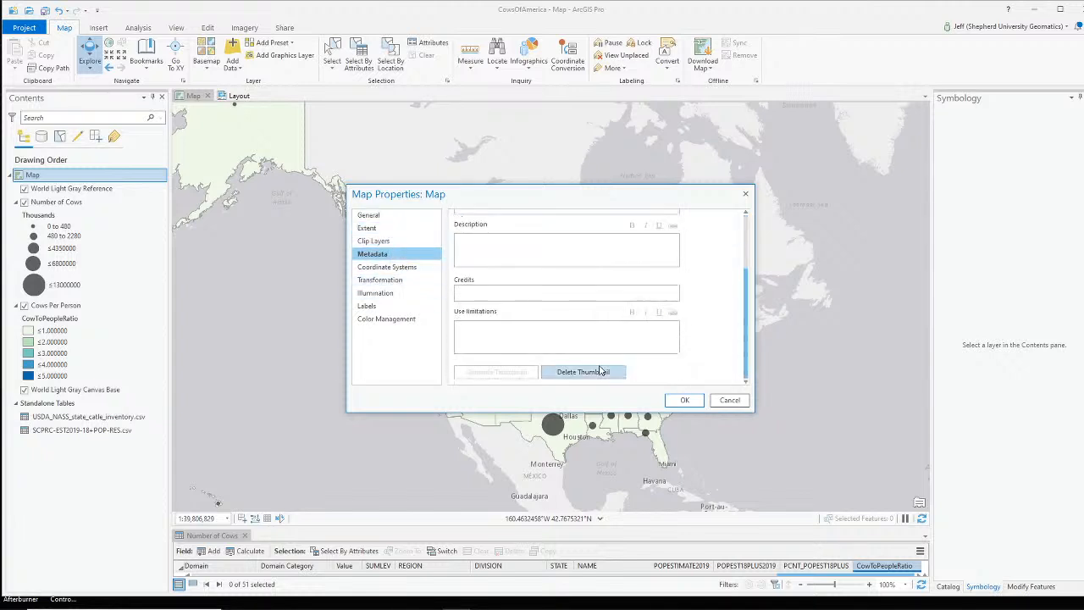
left_click(388, 267)
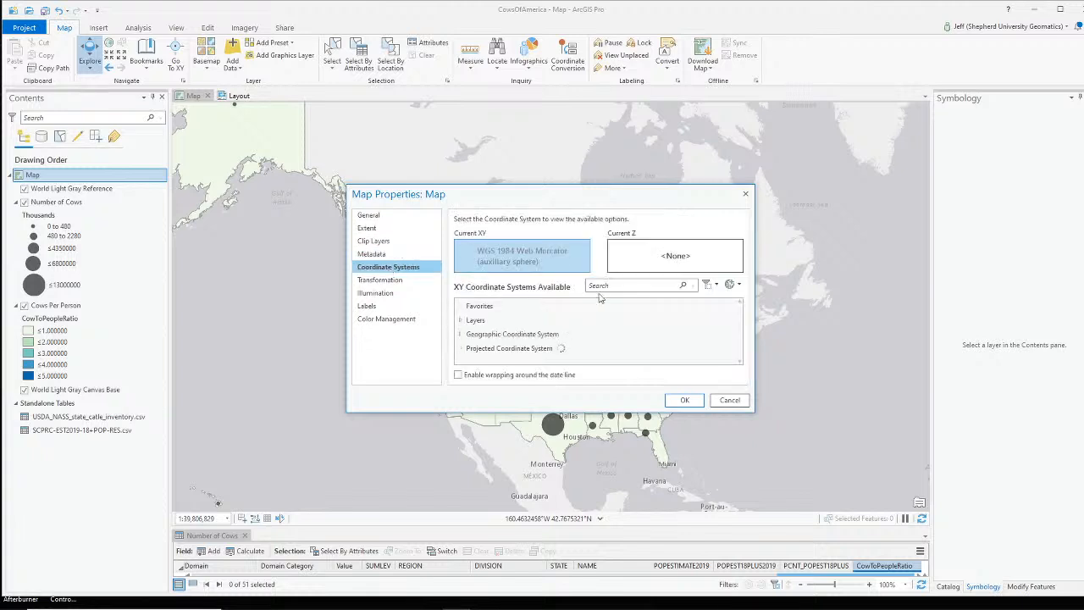
Search the available XY coordinate systems for albers and expand the continental projected systems for North America.
left_click(642, 286)
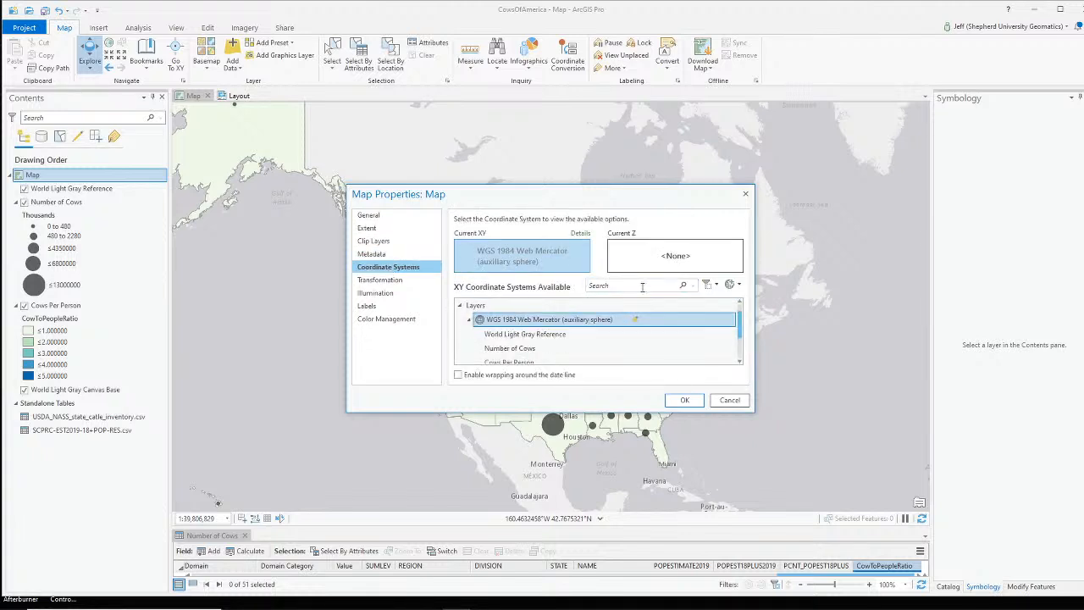
type("albers")
key("Return")
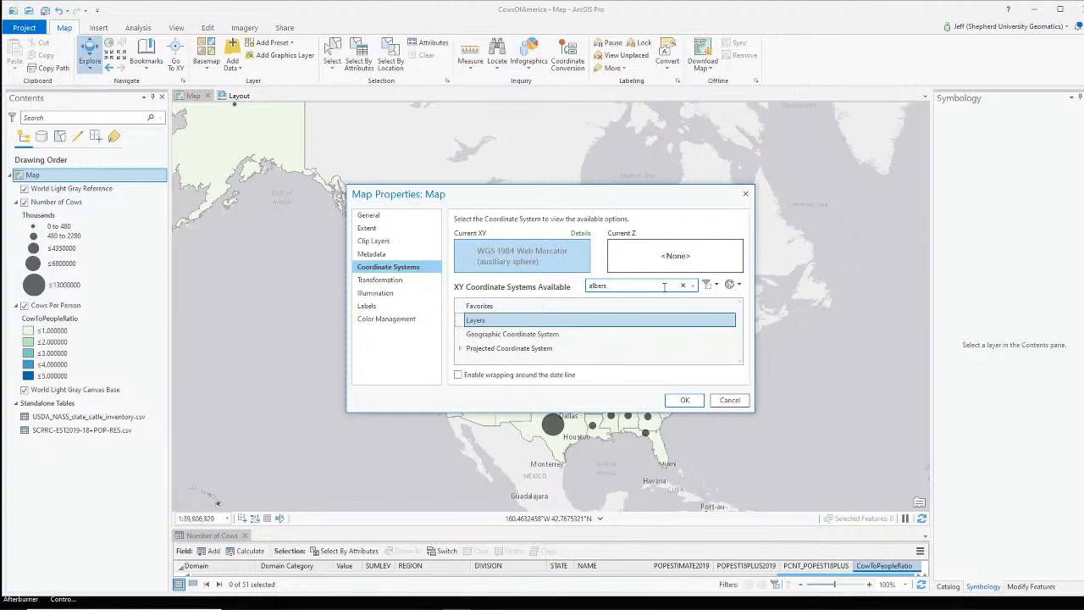
left_click(462, 349)
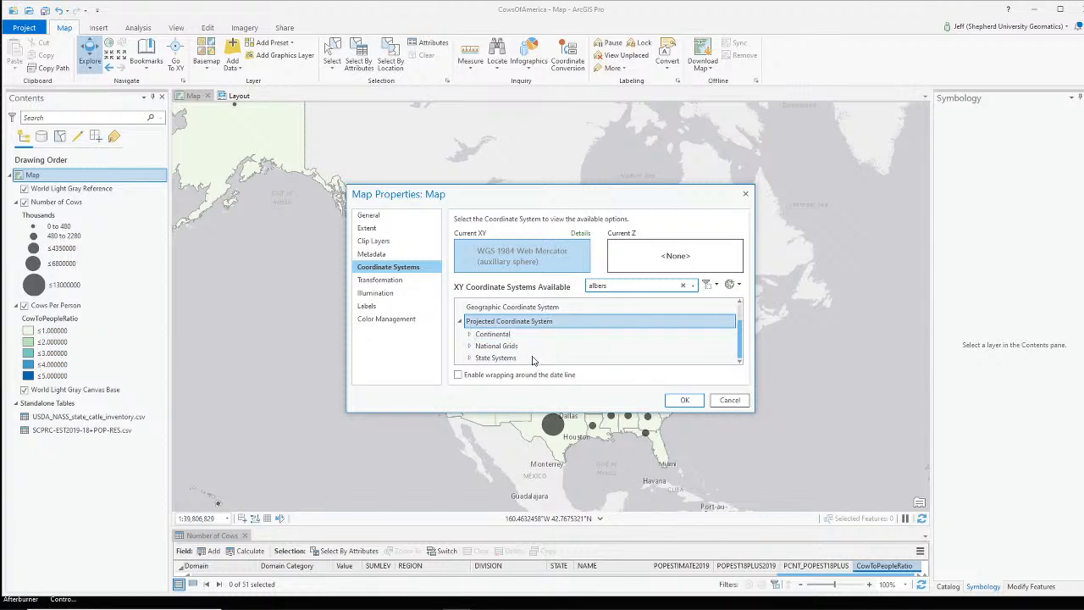
left_click(469, 334)
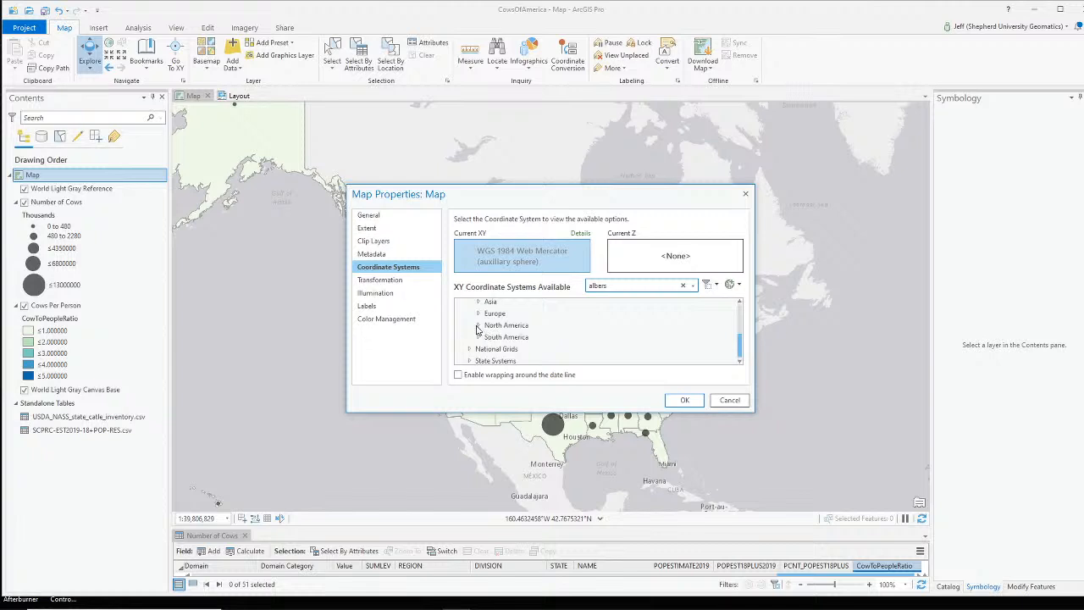
left_click(478, 325)
Set the map's coordinate system to USA Contiguous Albers Equal Area Conic USGS and apply it.
scroll(557, 347, "down", 5)
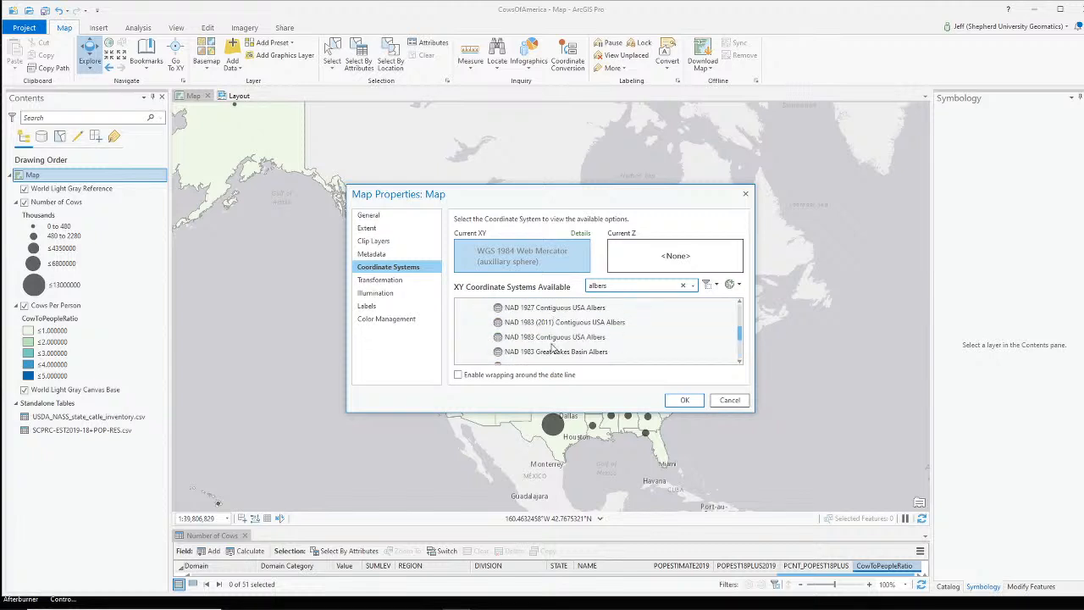
left_click(553, 347)
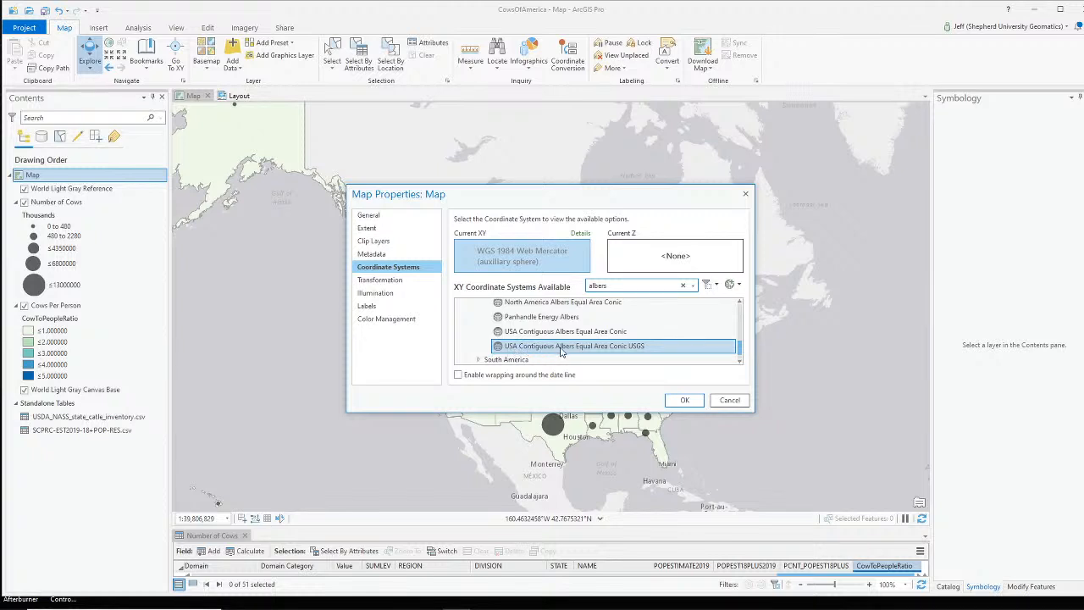
left_click(636, 347)
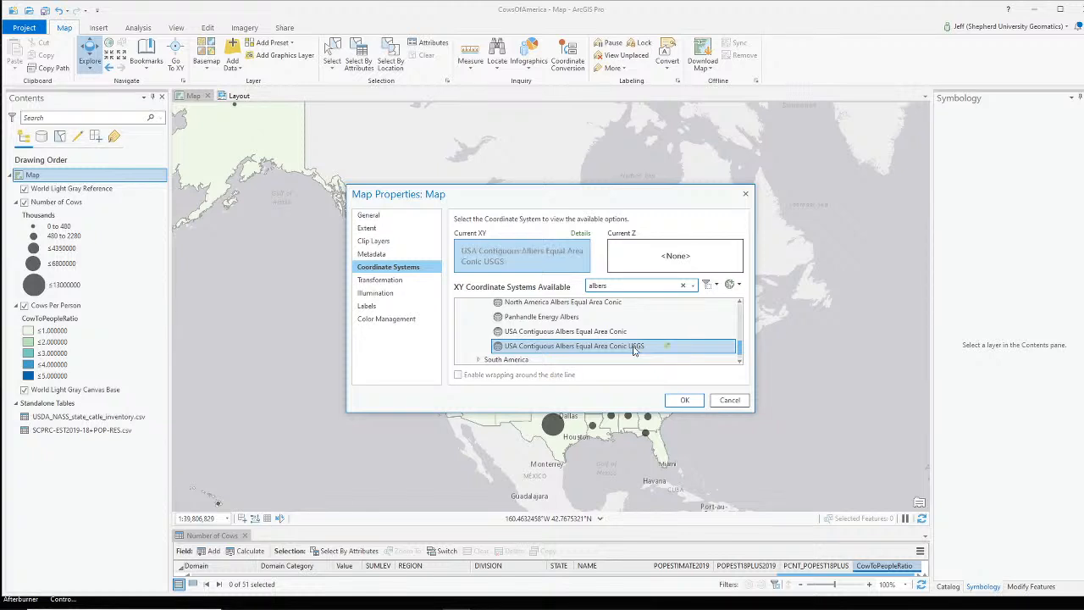
left_click(683, 400)
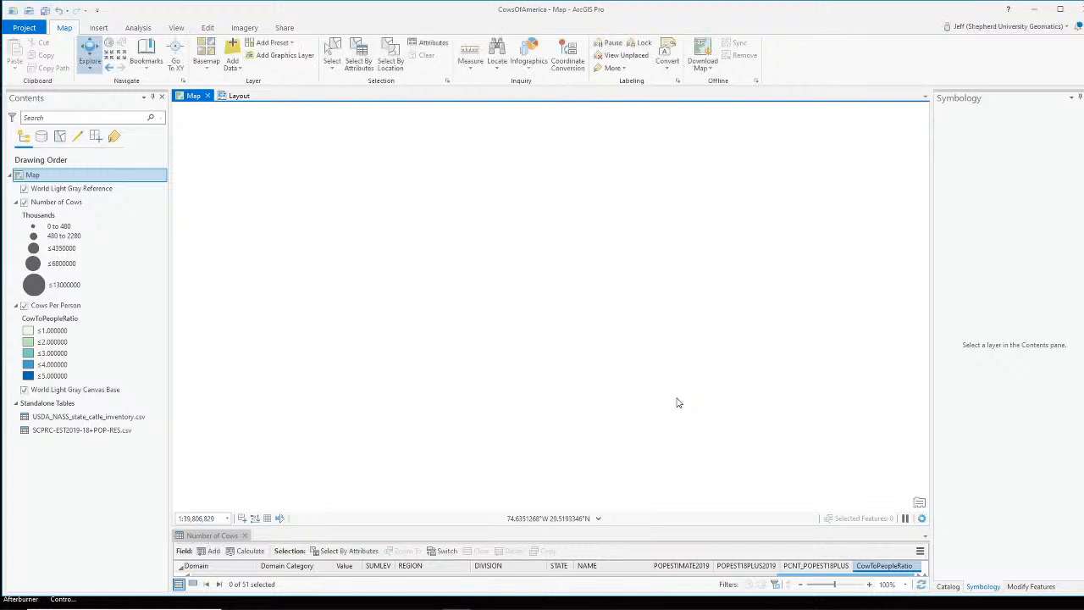
Examine the reprojected map at world extent and over the contiguous United States, including state shapes and cow symbols.
scroll(627, 381, "down", 5)
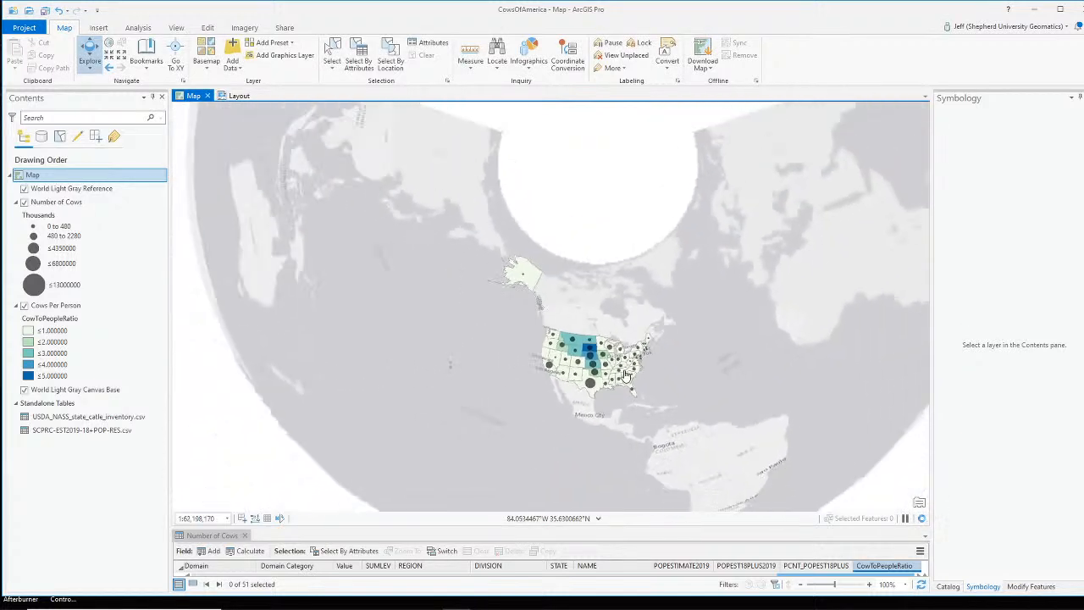
scroll(627, 381, "down", 2)
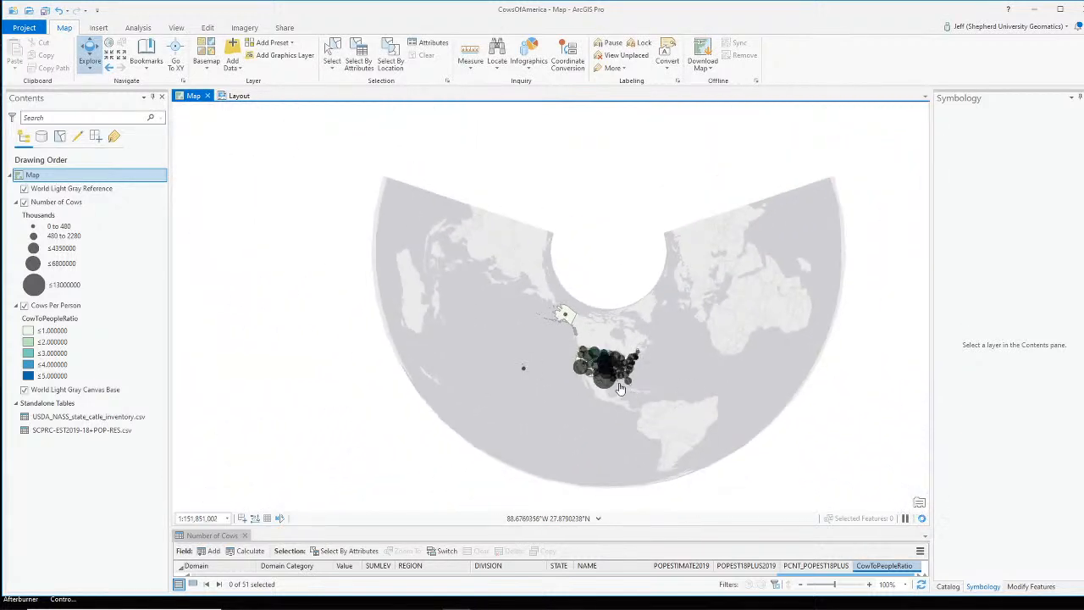
scroll(620, 388, "up", 7)
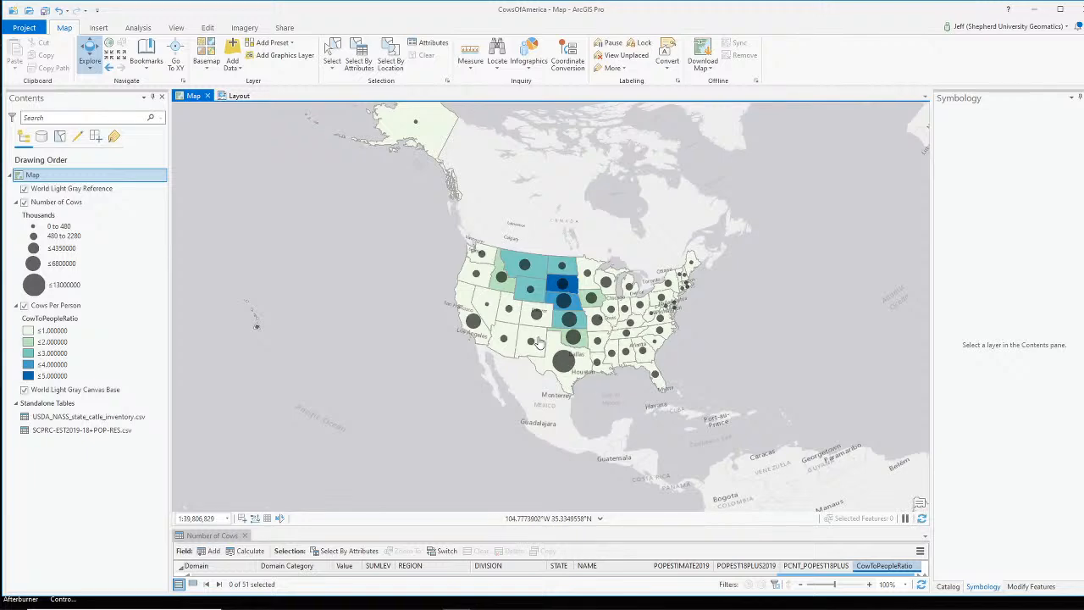
scroll(538, 342, "up", 5)
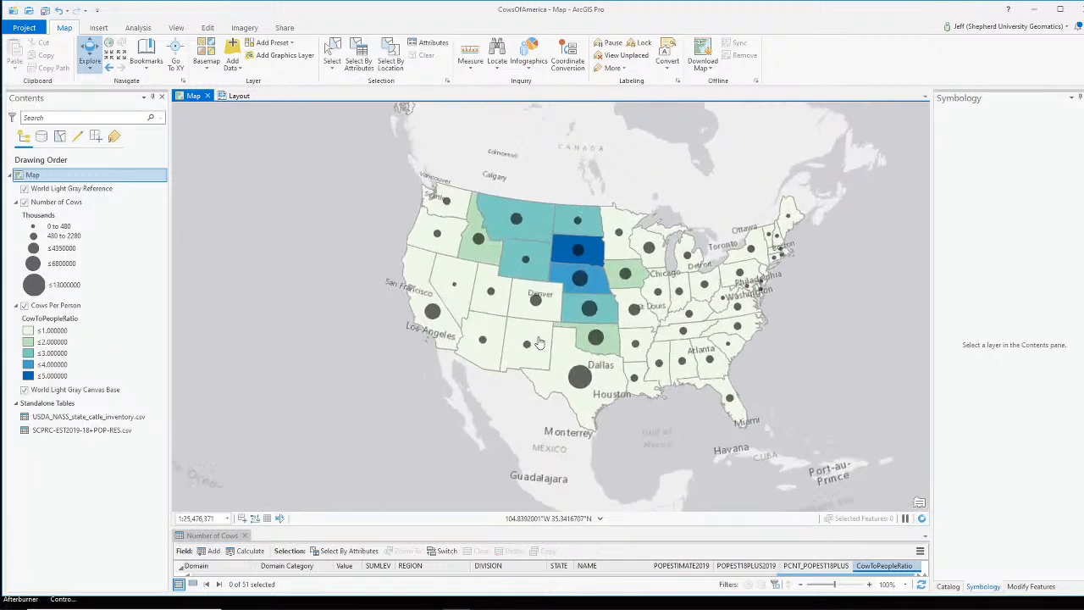
scroll(539, 342, "down", 8)
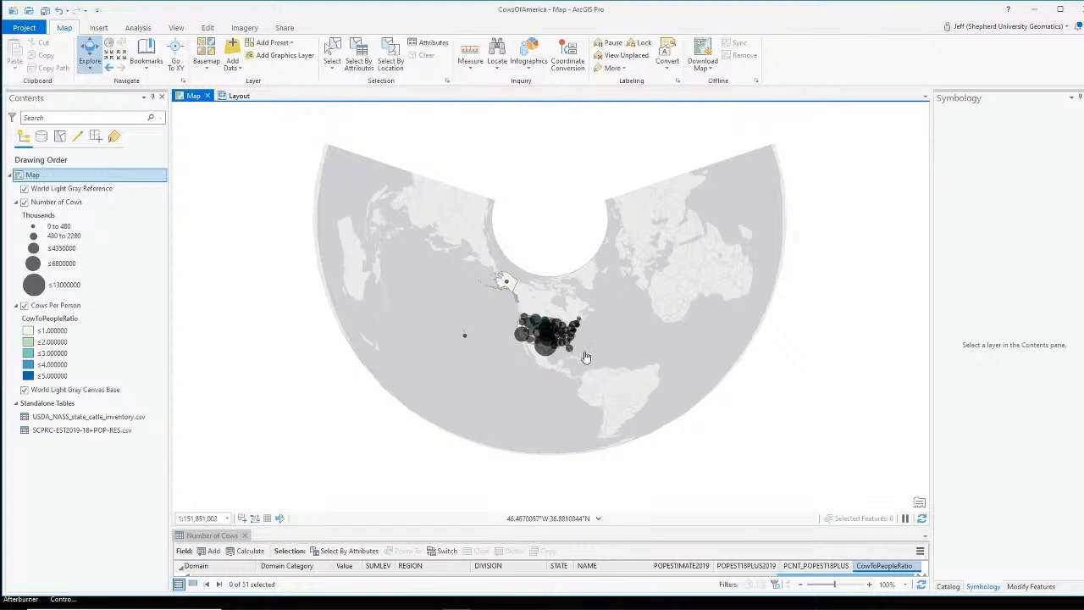
scroll(543, 338, "up", 8)
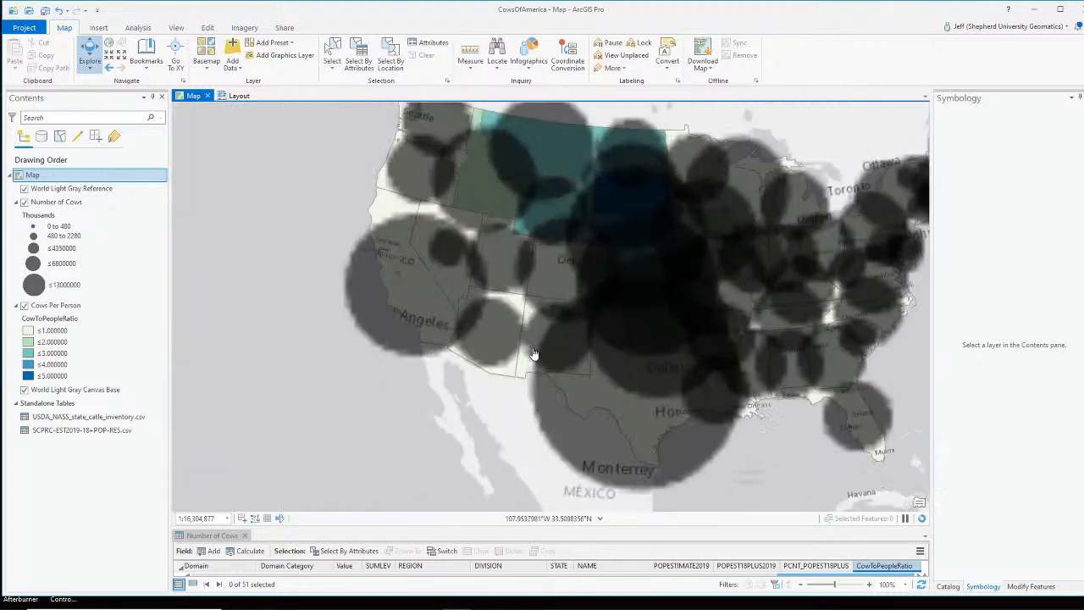
left_click_drag(614, 301, 510, 326)
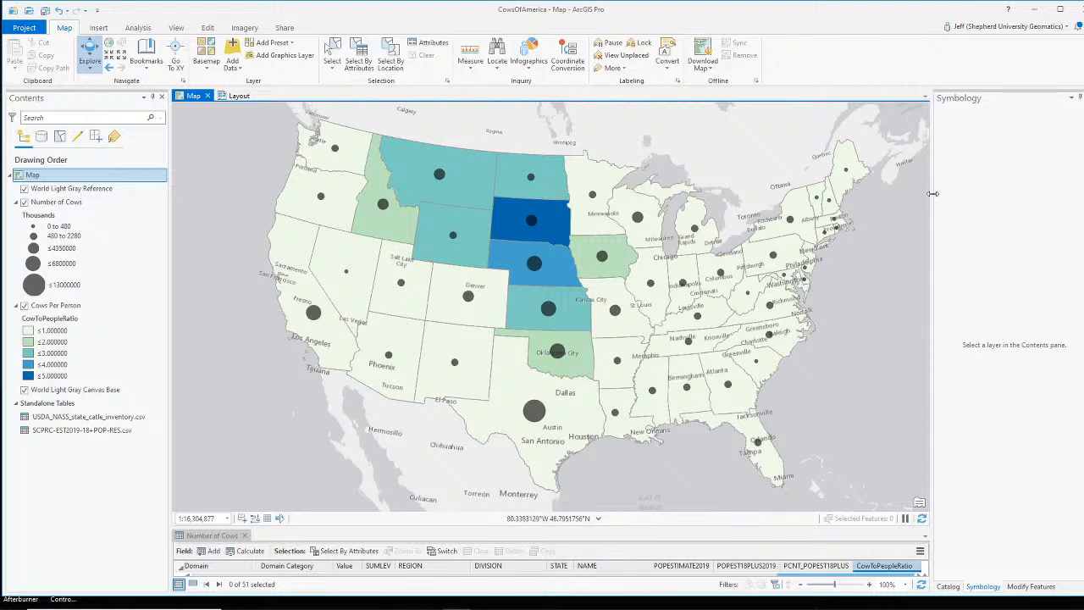
key("alt+Tab")
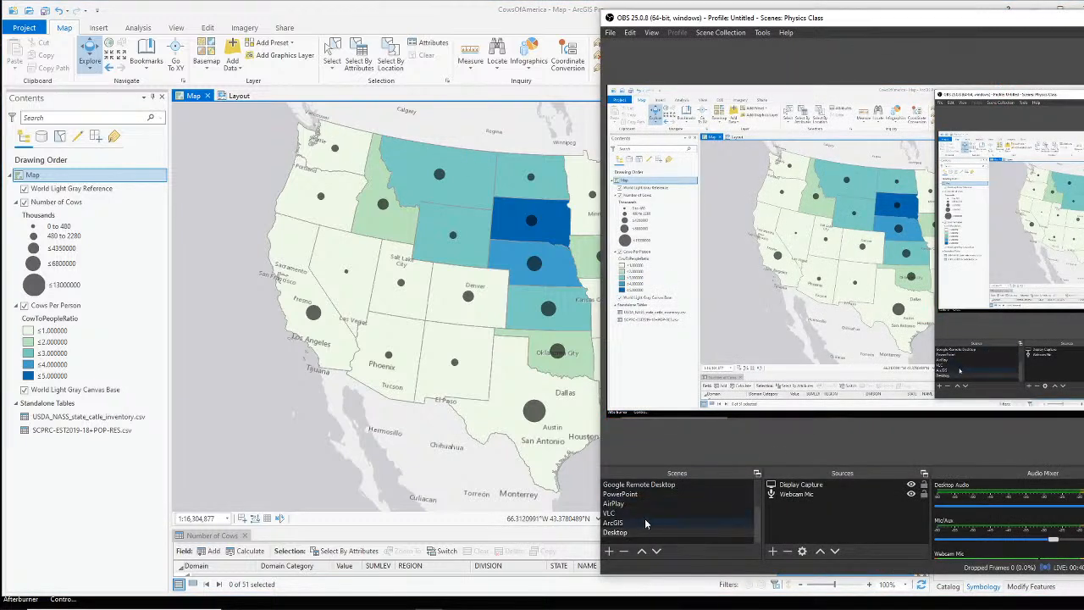
scroll(688, 503, "up", 2)
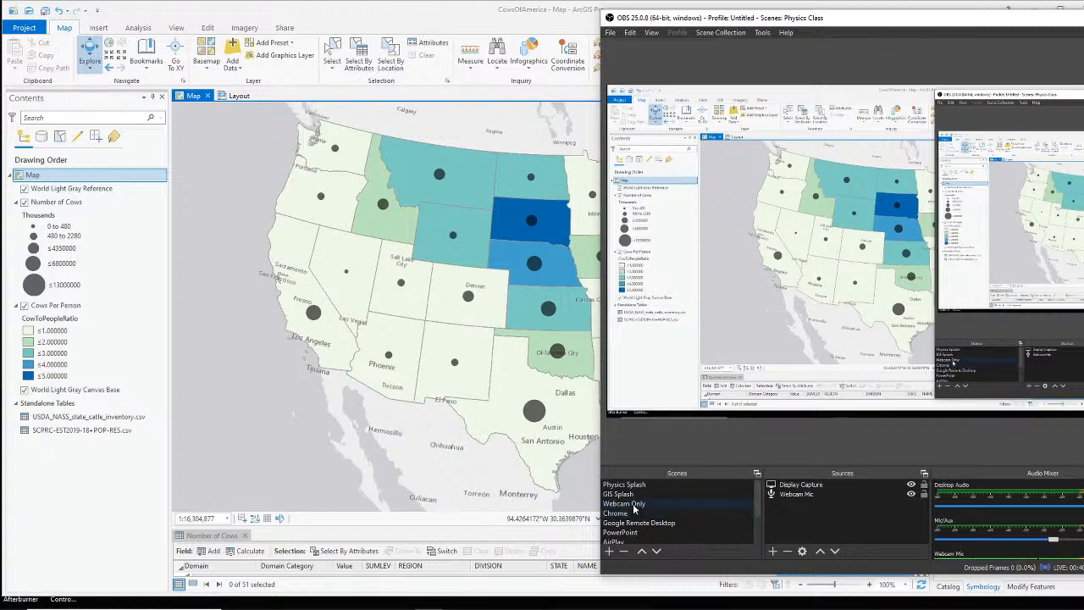
left_click(637, 504)
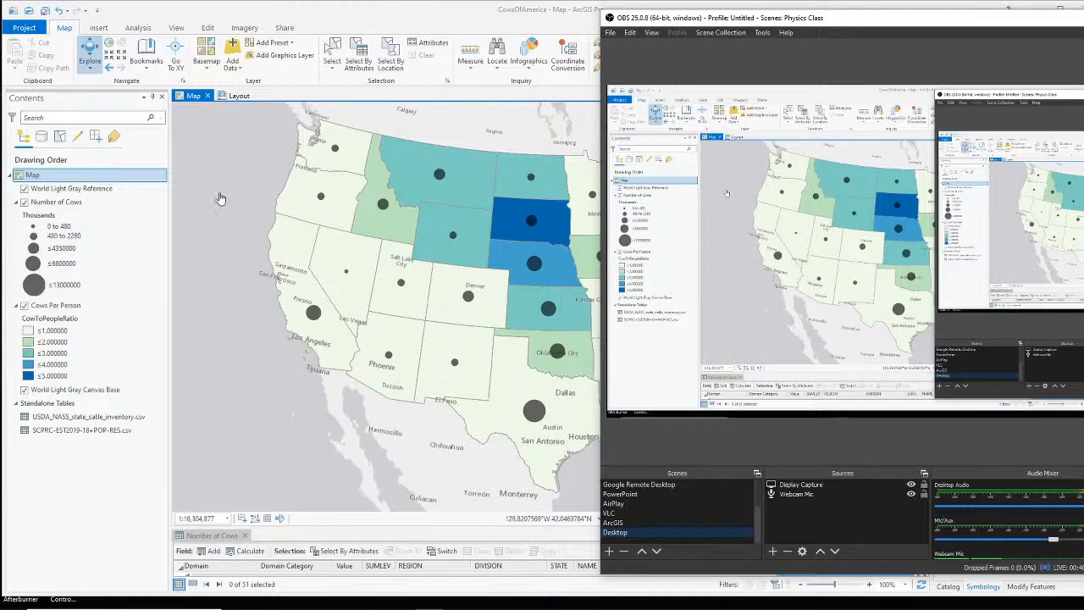
left_click(219, 198)
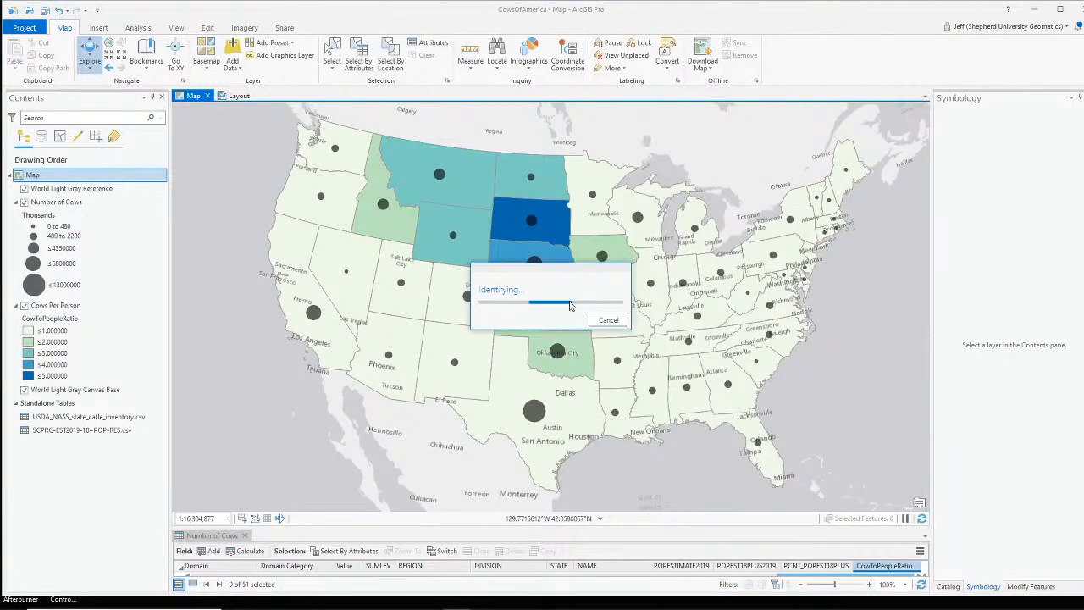
scroll(504, 294, "up", 2)
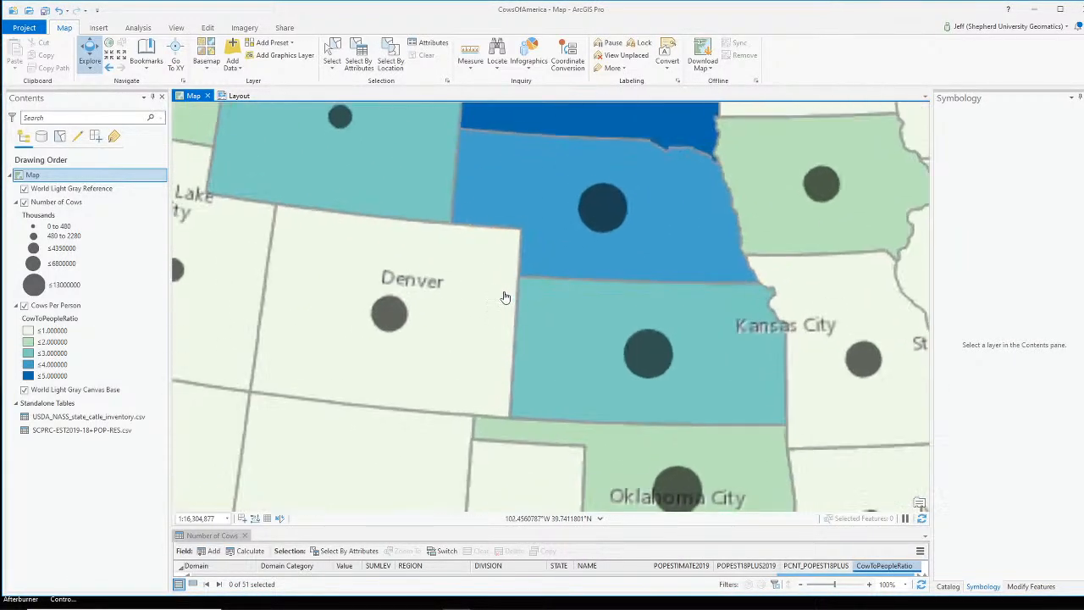
scroll(504, 296, "down", 6)
scroll(508, 310, "down", 3)
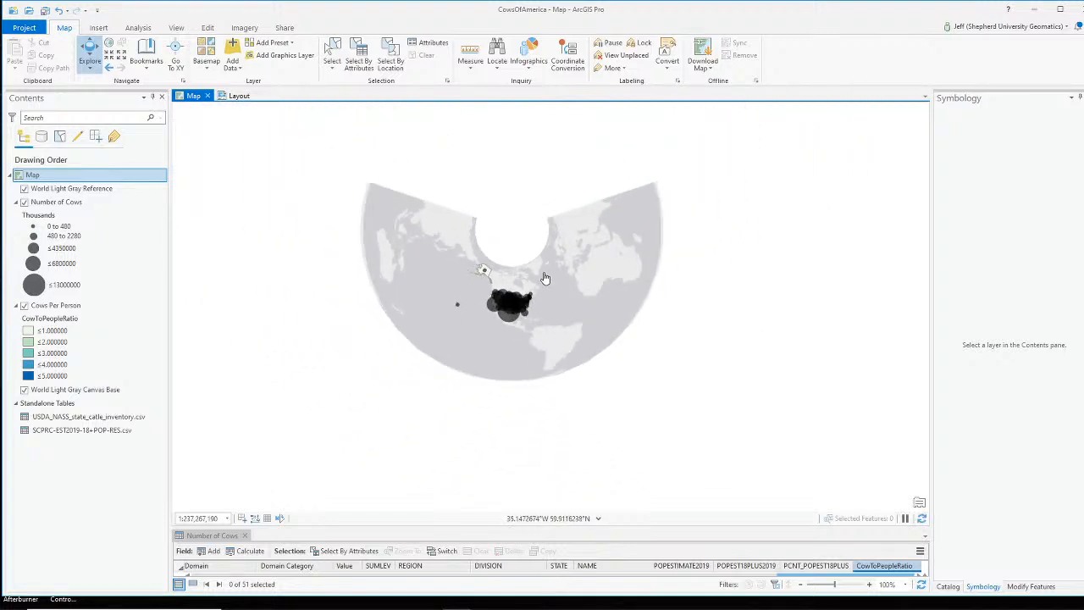
scroll(545, 278, "up", 2)
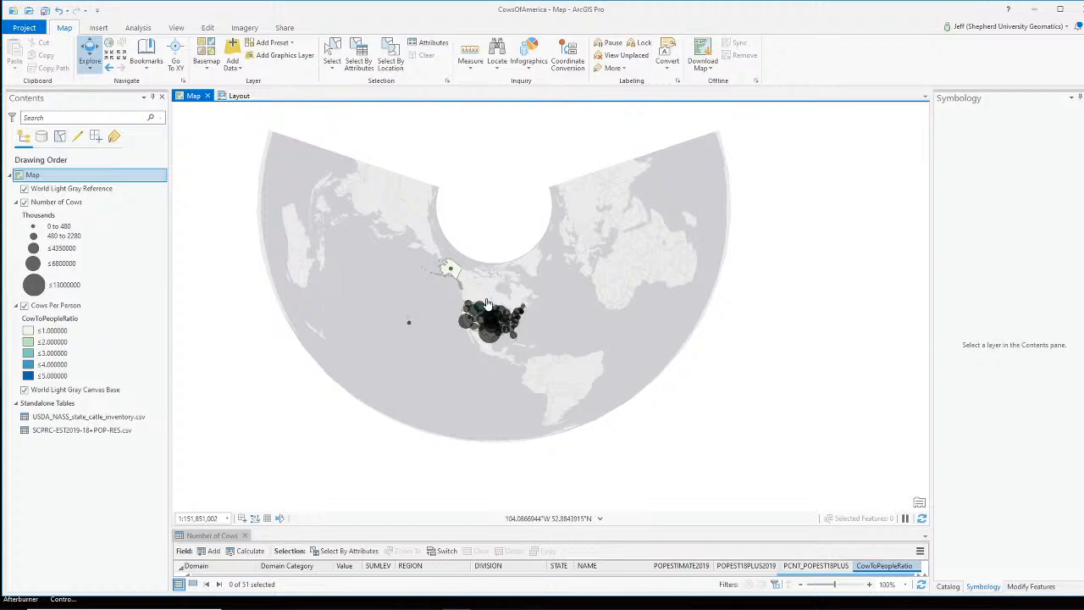
scroll(487, 322, "up", 5)
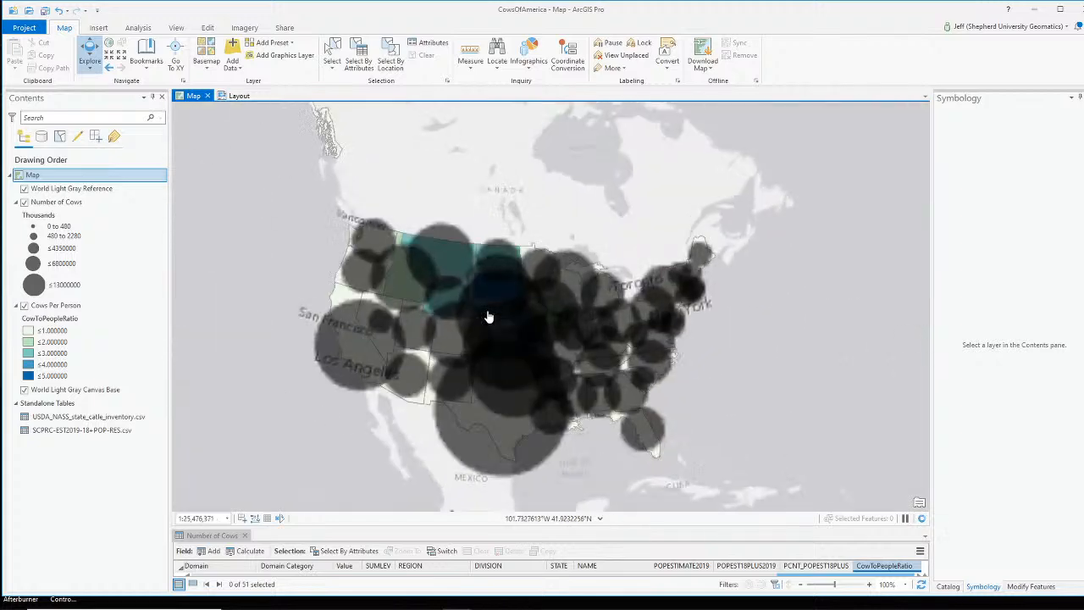
In the layout, activate the map frame, enlarge the contiguous United States to 1:20,833,333, shift it slightly northwest, and return to the full page.
left_click(241, 96)
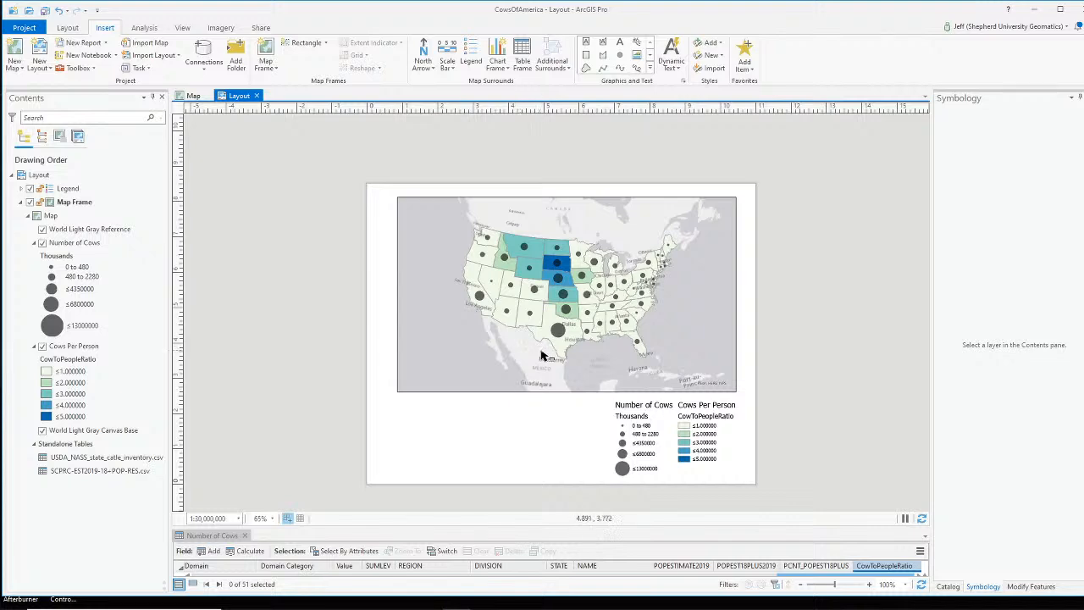
scroll(543, 355, "up", 3)
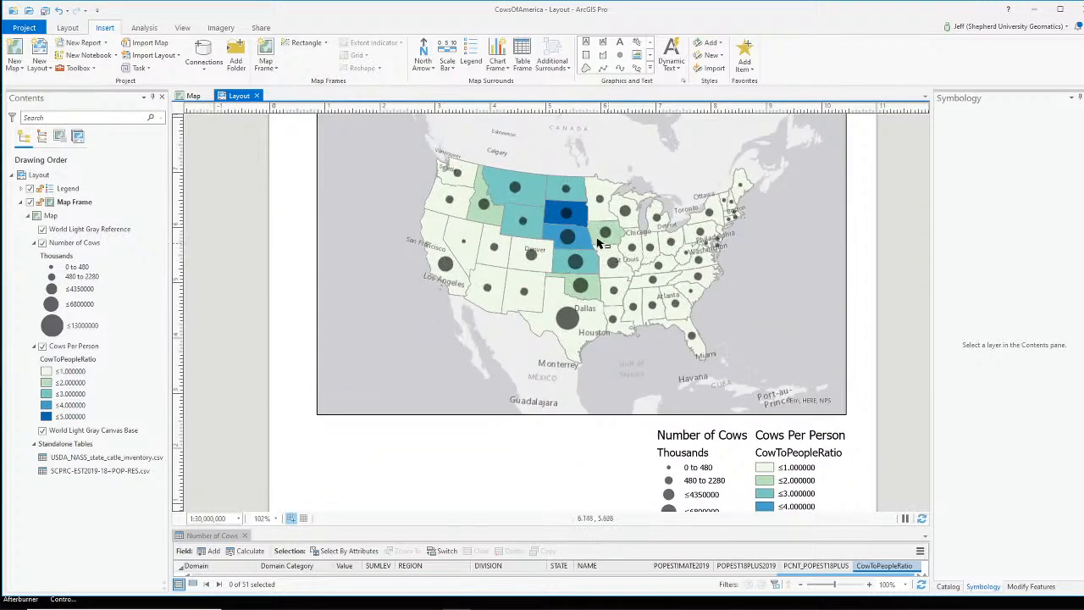
left_click(539, 209)
right_click(541, 210)
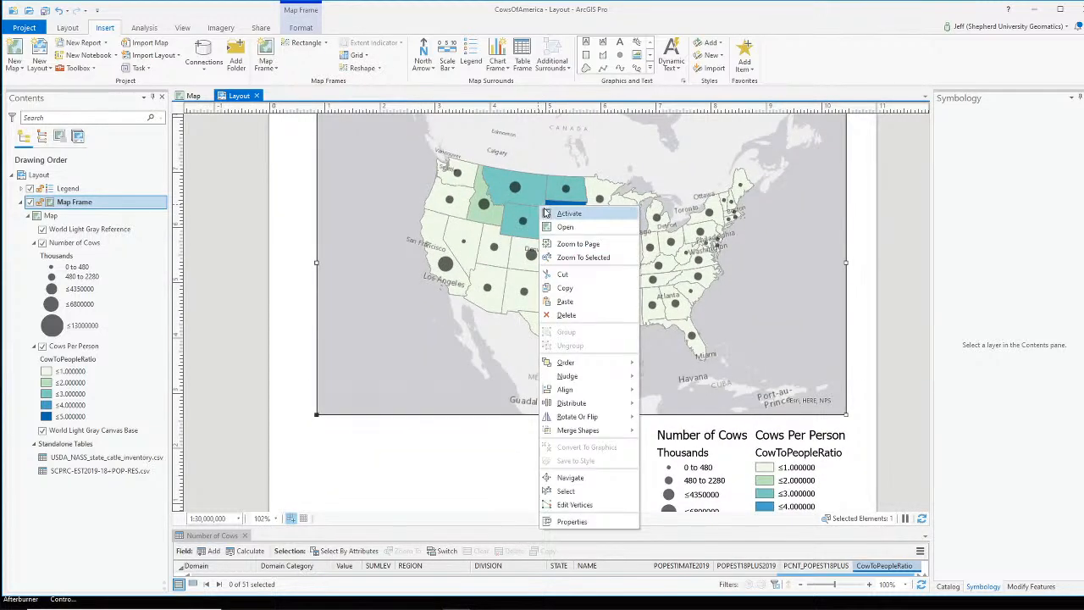
left_click(561, 212)
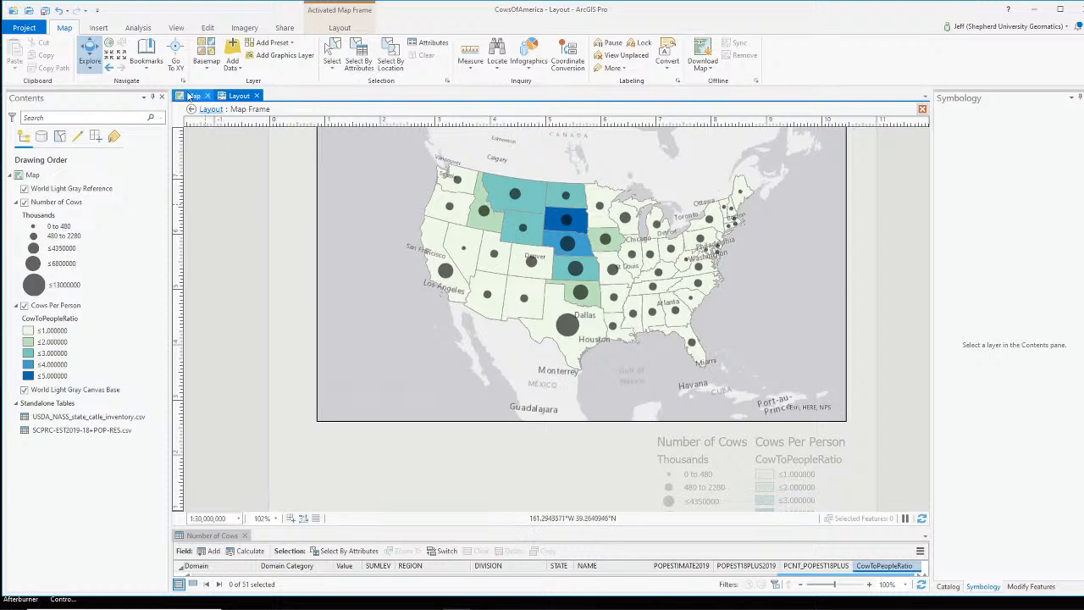
left_click(114, 56)
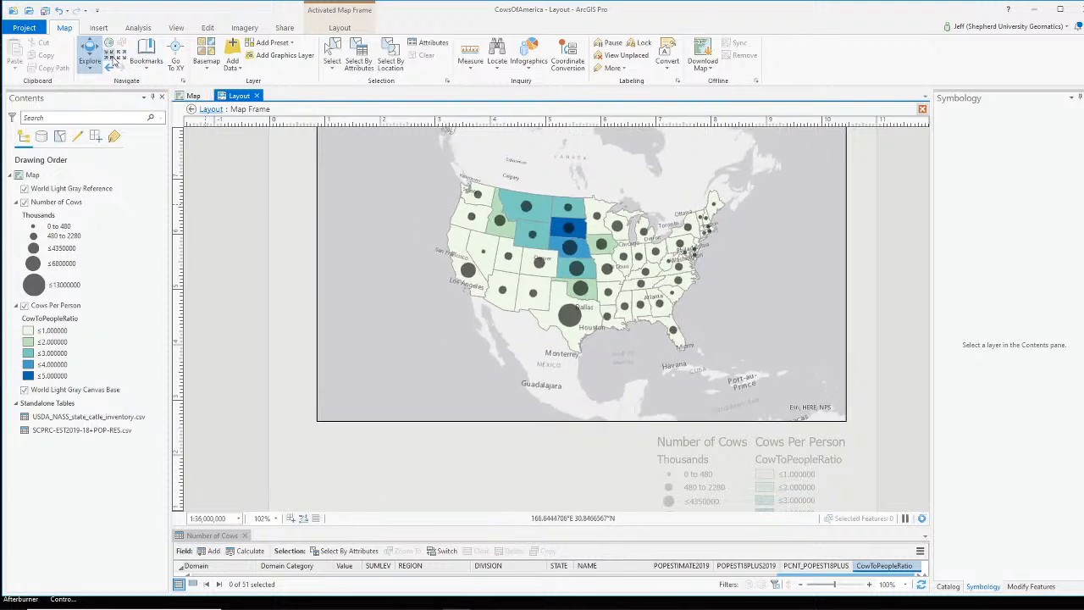
left_click(111, 57)
left_click(112, 56)
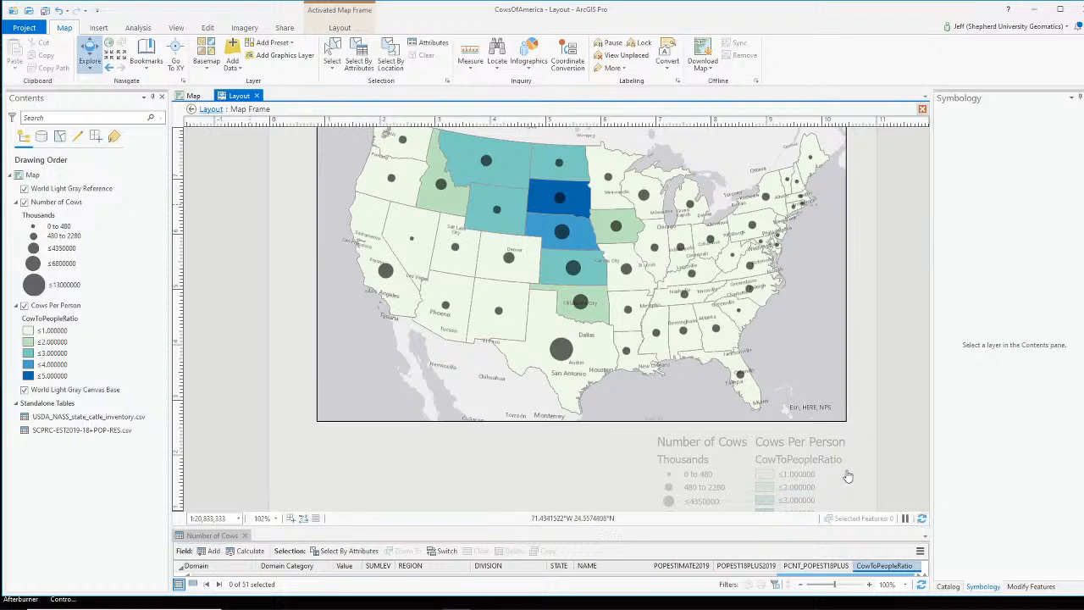
left_click_drag(682, 234, 677, 226)
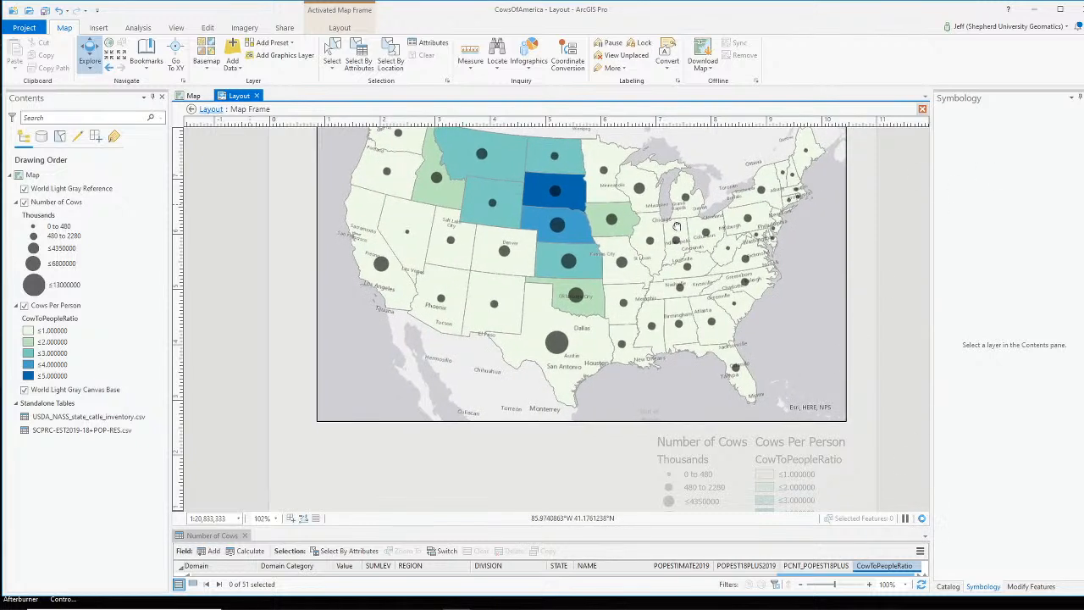
right_click(246, 315)
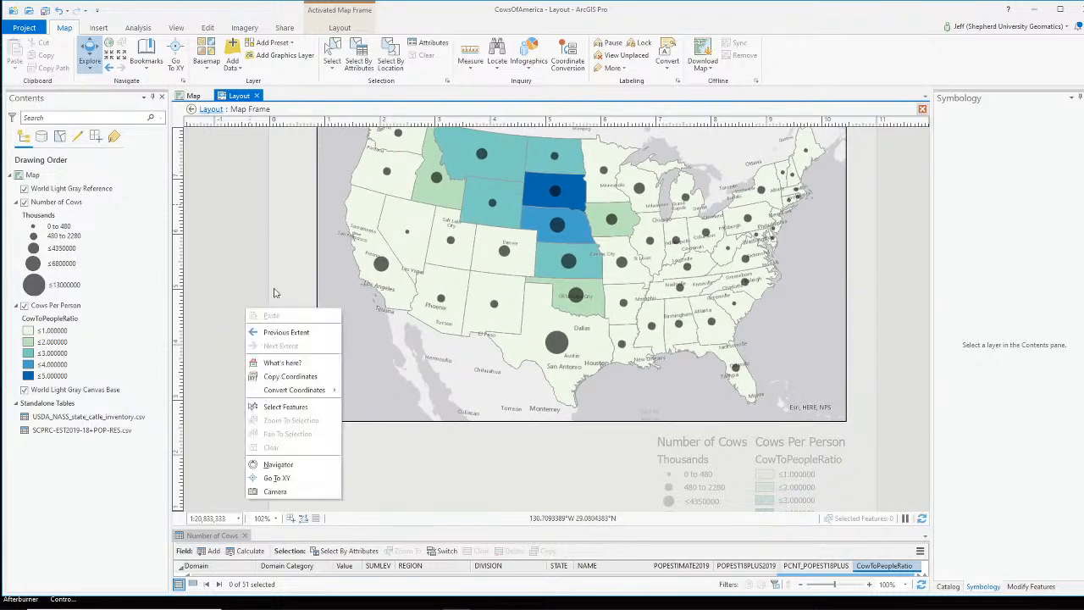
left_click(212, 112)
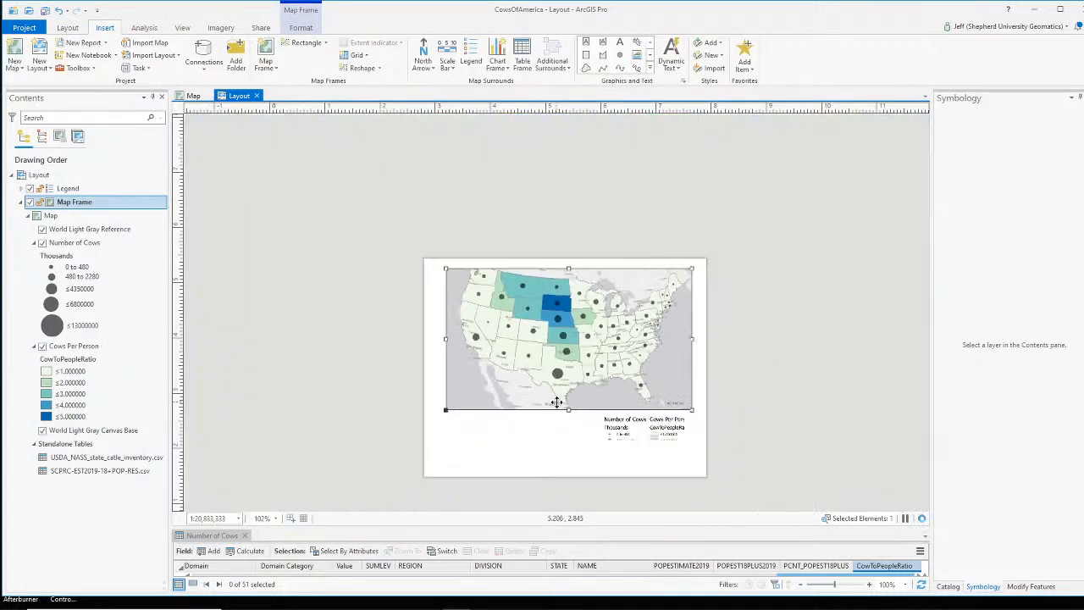
scroll(557, 401, "up", 1)
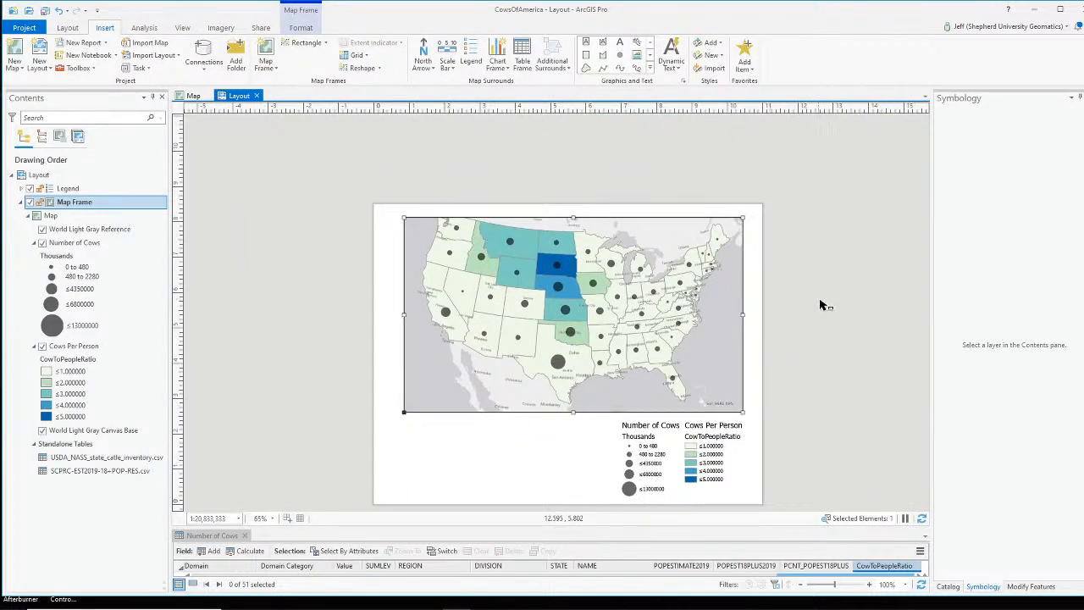
key("alt+Tab")
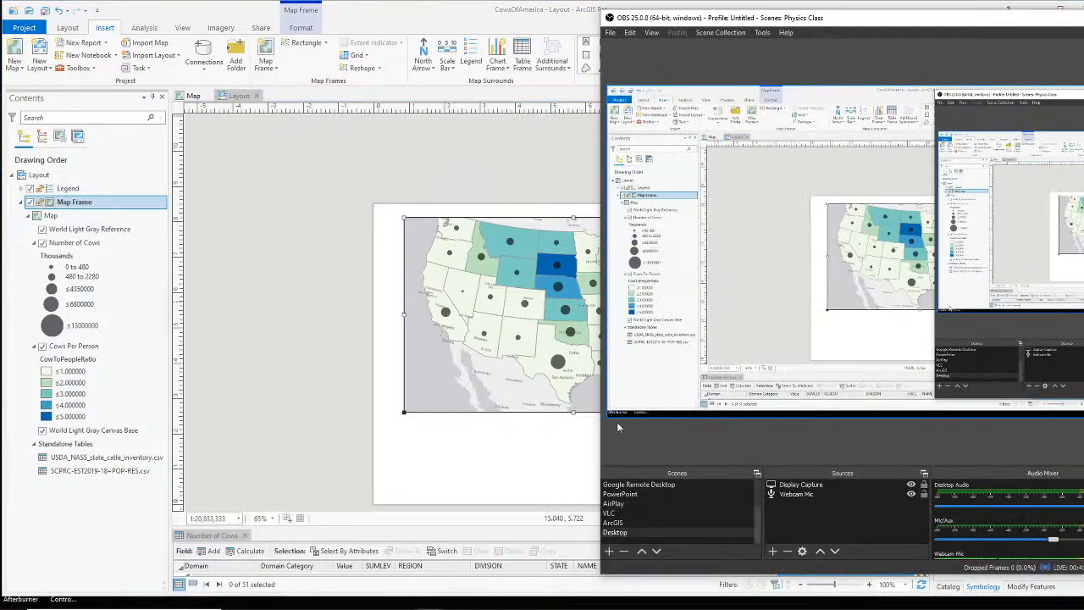
scroll(644, 520, "up", 2)
left_click(637, 504)
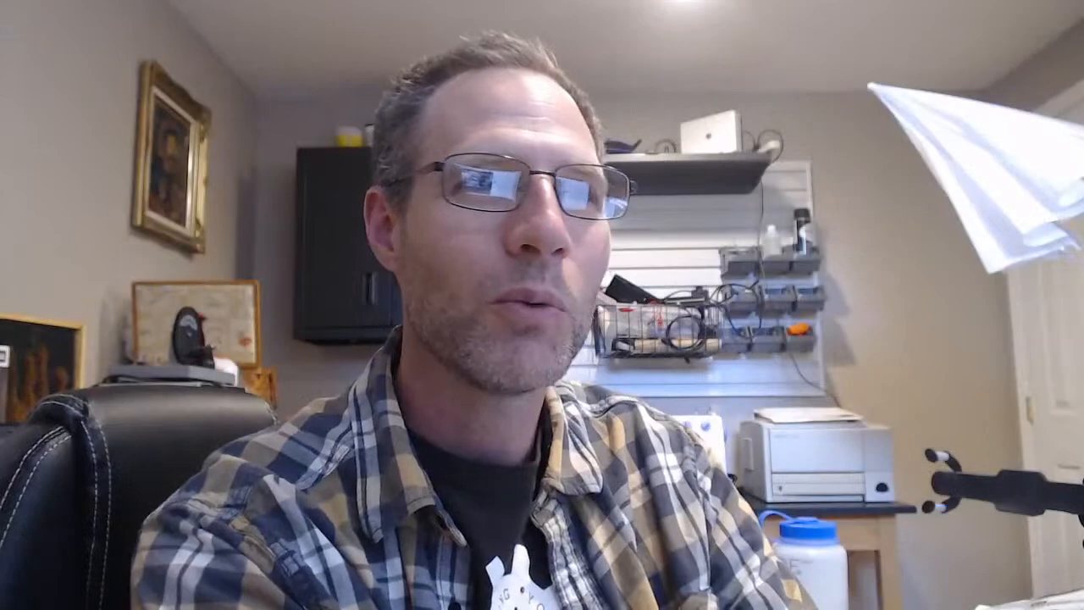
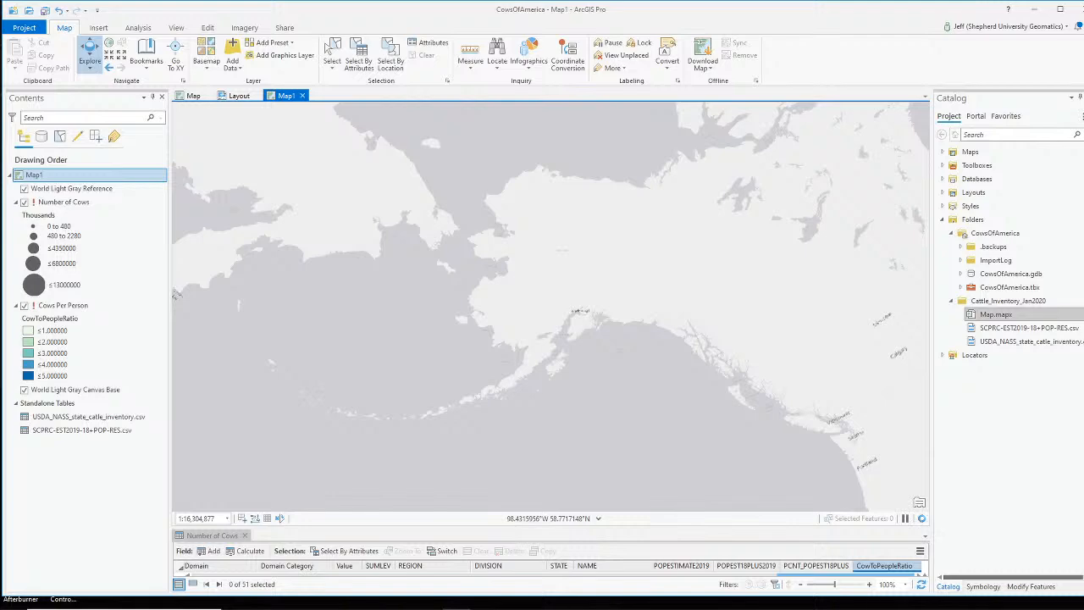
left_click(714, 608)
scroll(630, 500, "up", 2)
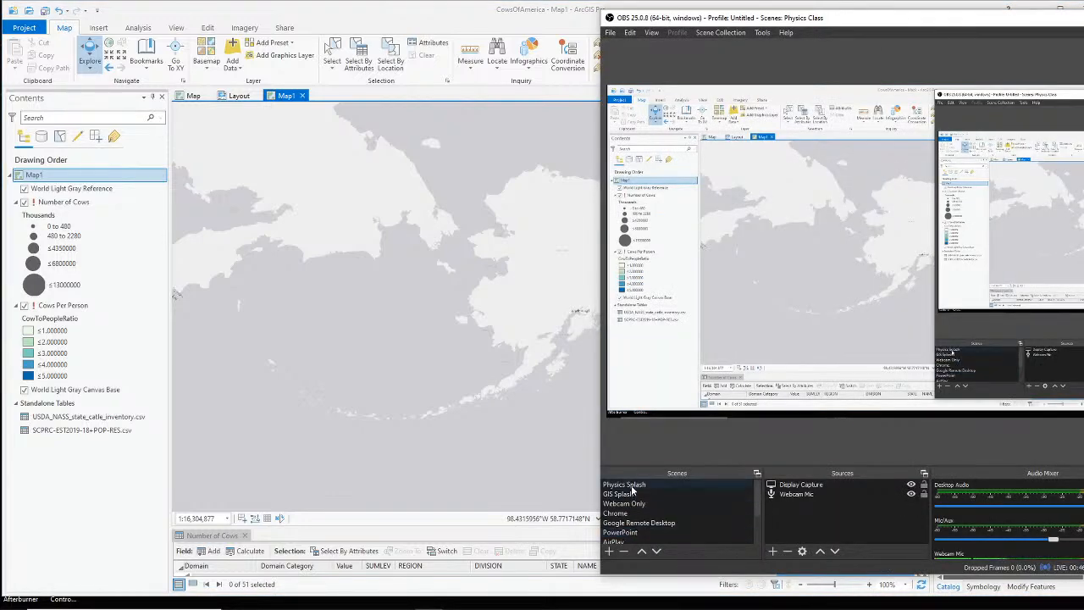
left_click(627, 504)
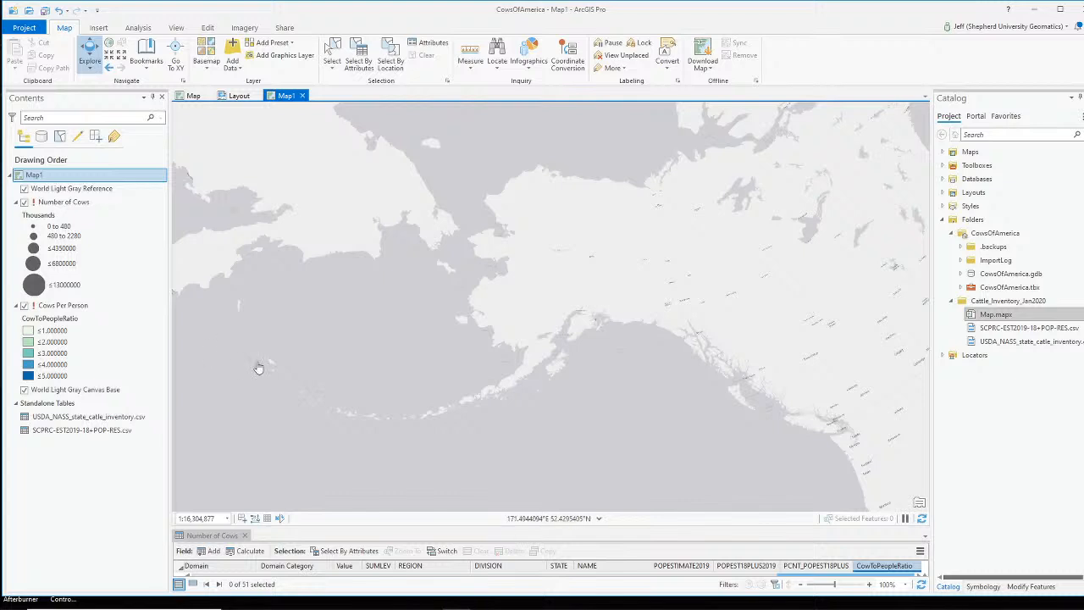
In the layout, insert a second map frame showing Map1 at 1:16,304,877 in the page's lower-left corner, below the main map.
left_click(232, 98)
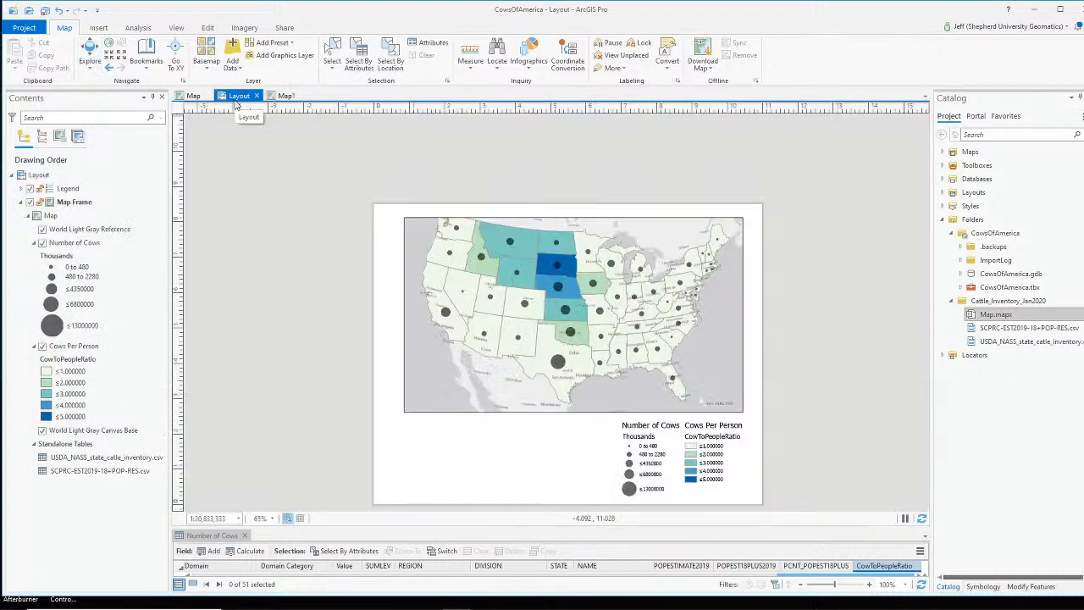
left_click(265, 60)
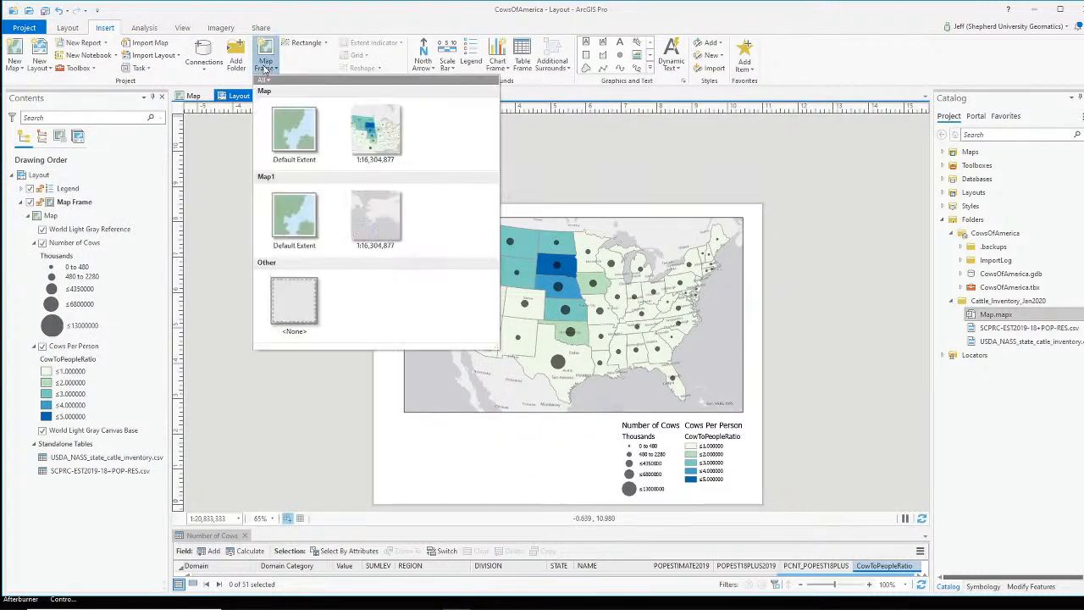
left_click(376, 218)
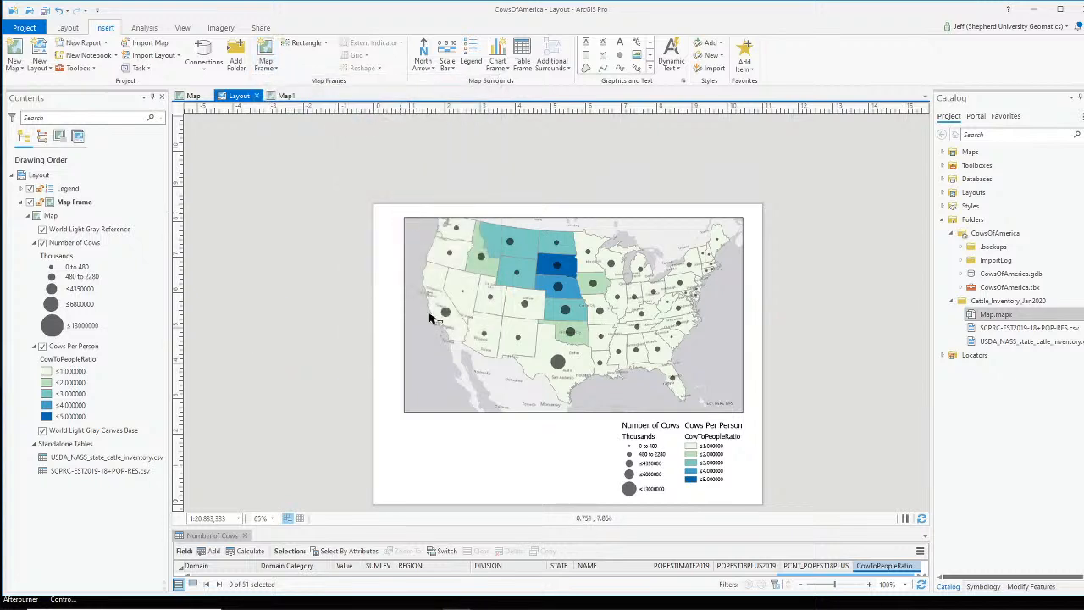
mouse_move(529, 504)
left_mouse_down()
mouse_move(530, 491)
mouse_move(523, 496)
left_mouse_up()
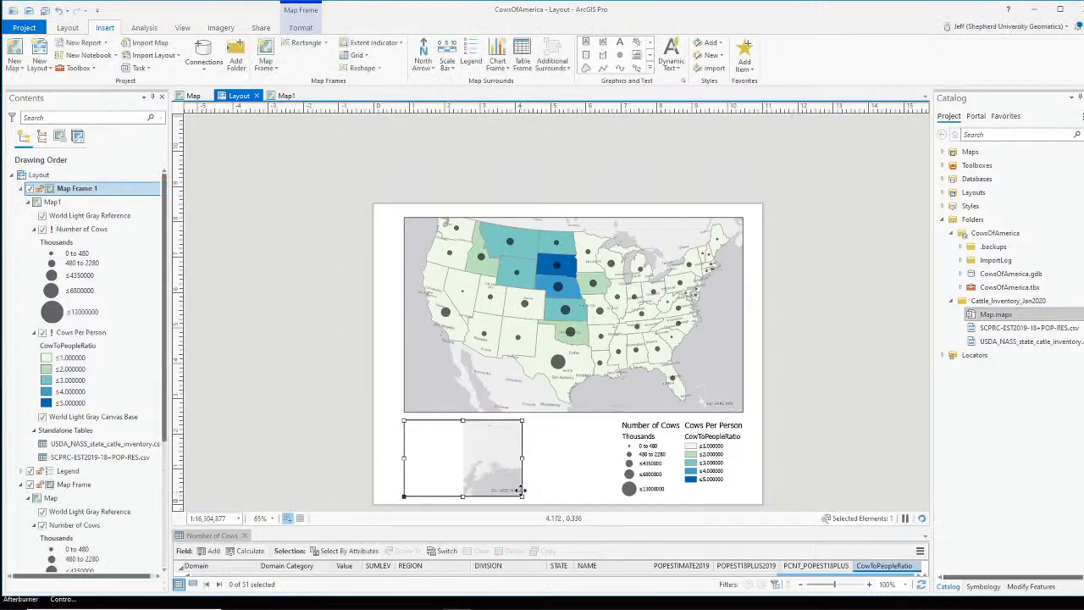
Activate the new inset map frame, frame Alaska at 1:39,806,829, and return to the full layout.
right_click(464, 454)
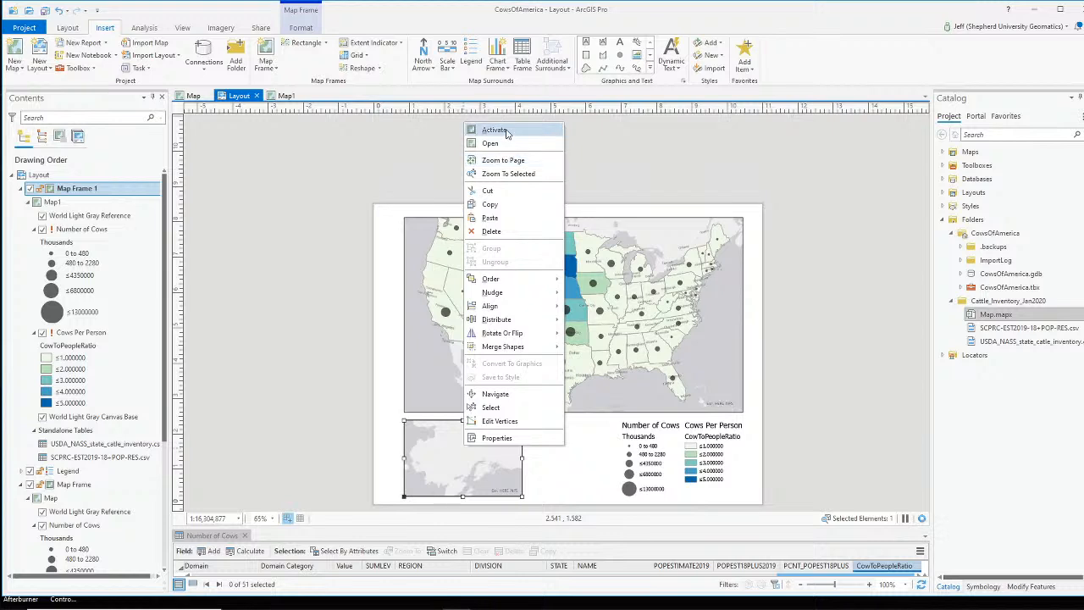
left_click(509, 131)
scroll(468, 458, "down", 4)
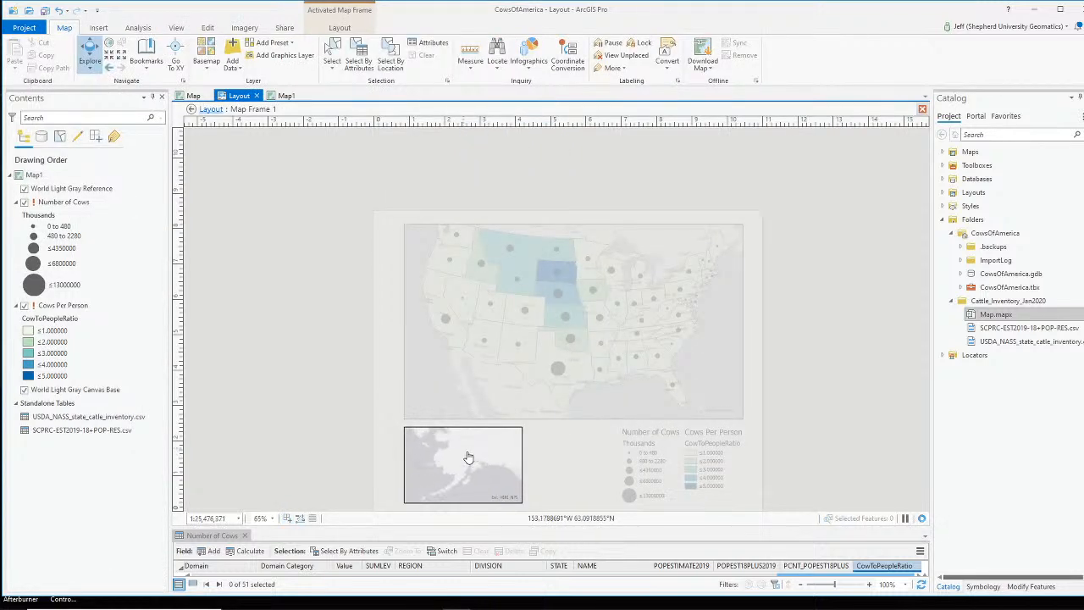
mouse_move(471, 444)
left_mouse_down()
mouse_move(467, 459)
mouse_move(496, 449)
mouse_move(486, 453)
left_mouse_up()
scroll(471, 453, "up", 2)
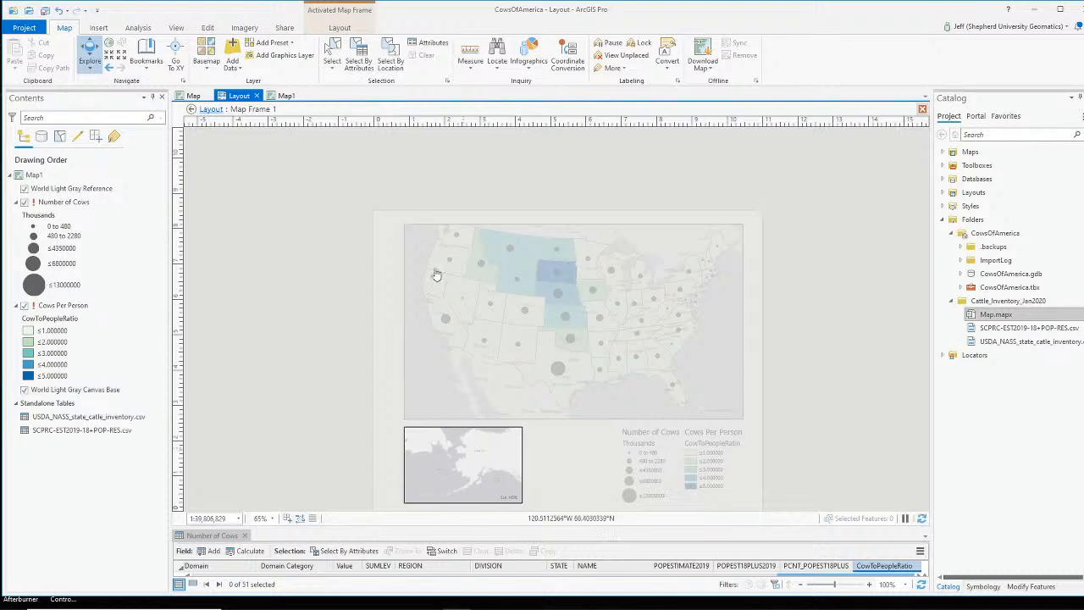
left_click(210, 110)
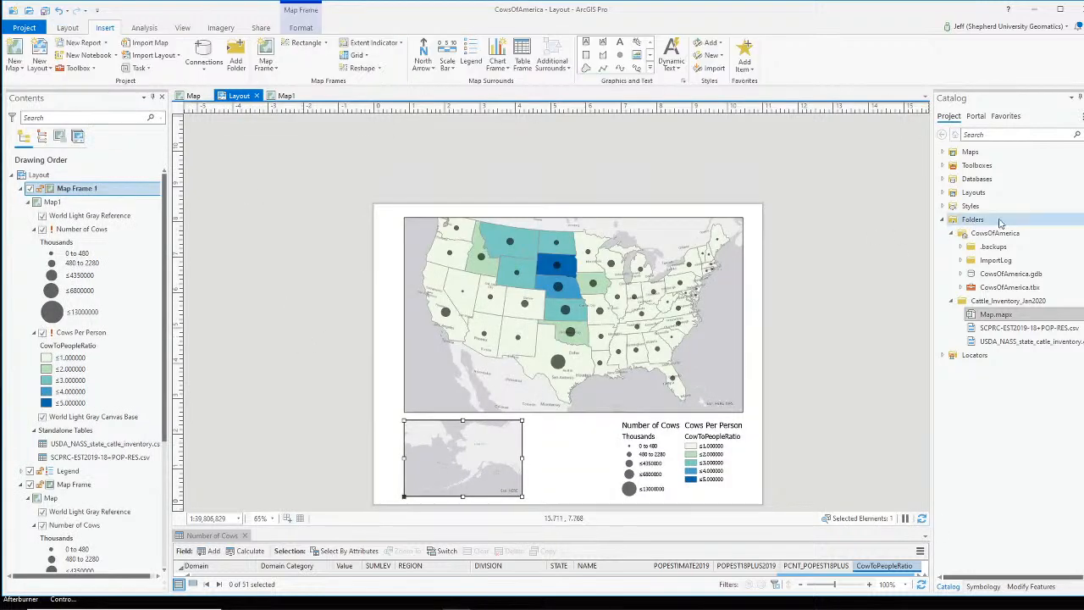
key("alt+Tab")
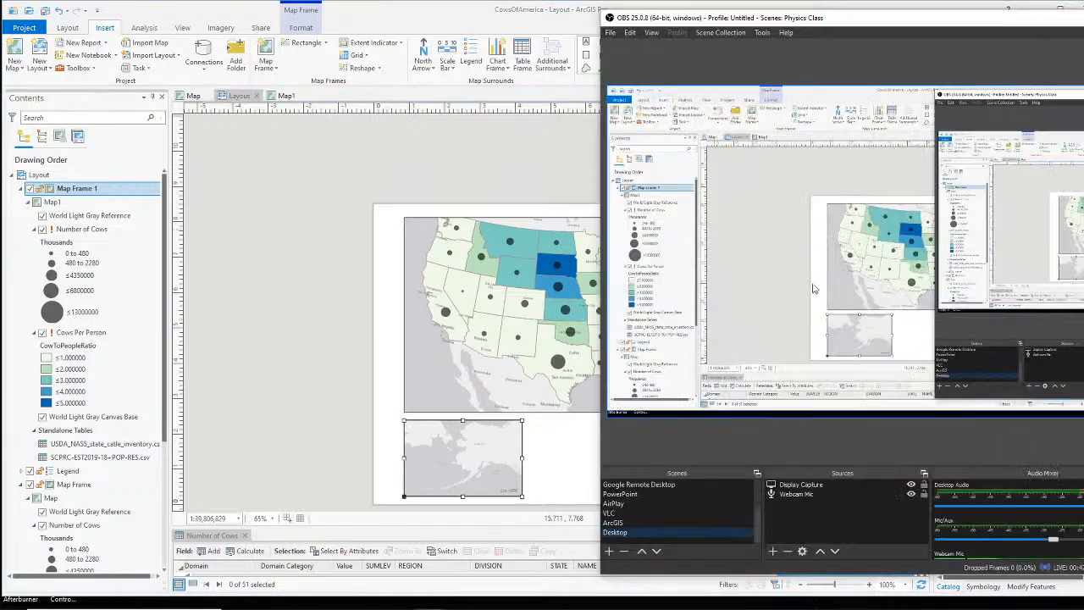
scroll(656, 497, "up", 2)
left_click(649, 501)
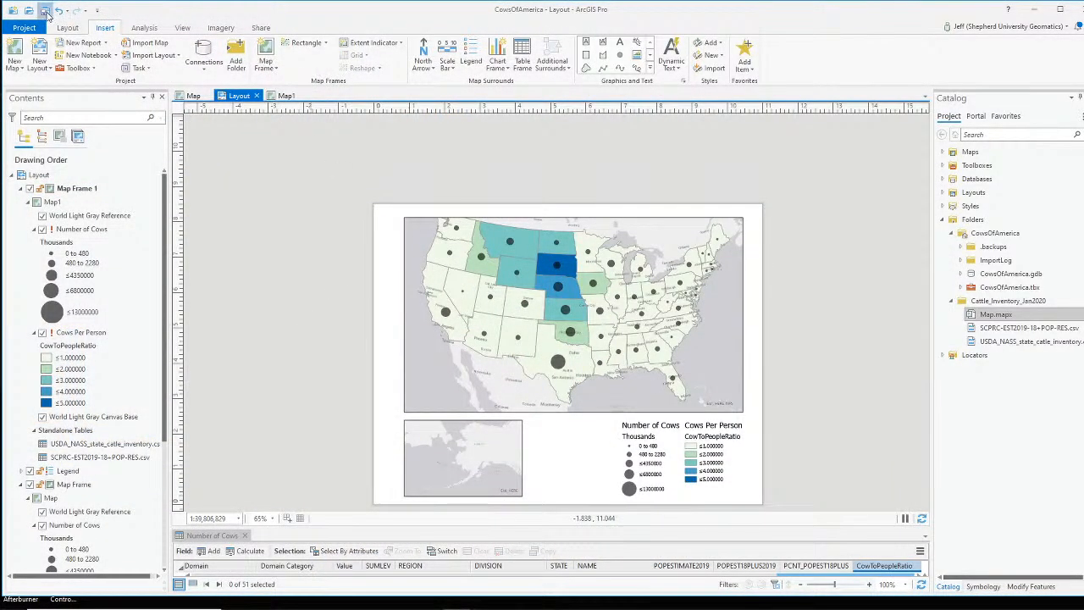
Save the project and export the layout as a PDF named Layout.pdf in the CowsOfAmerica project folder.
left_click(44, 10)
left_click(263, 28)
left_click(292, 57)
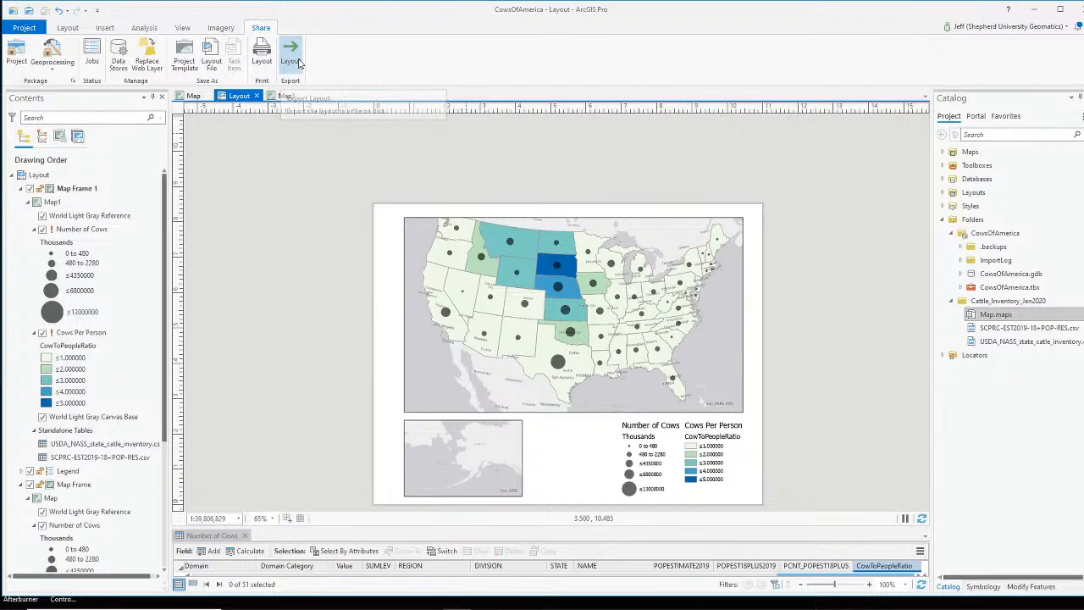
left_click(982, 187)
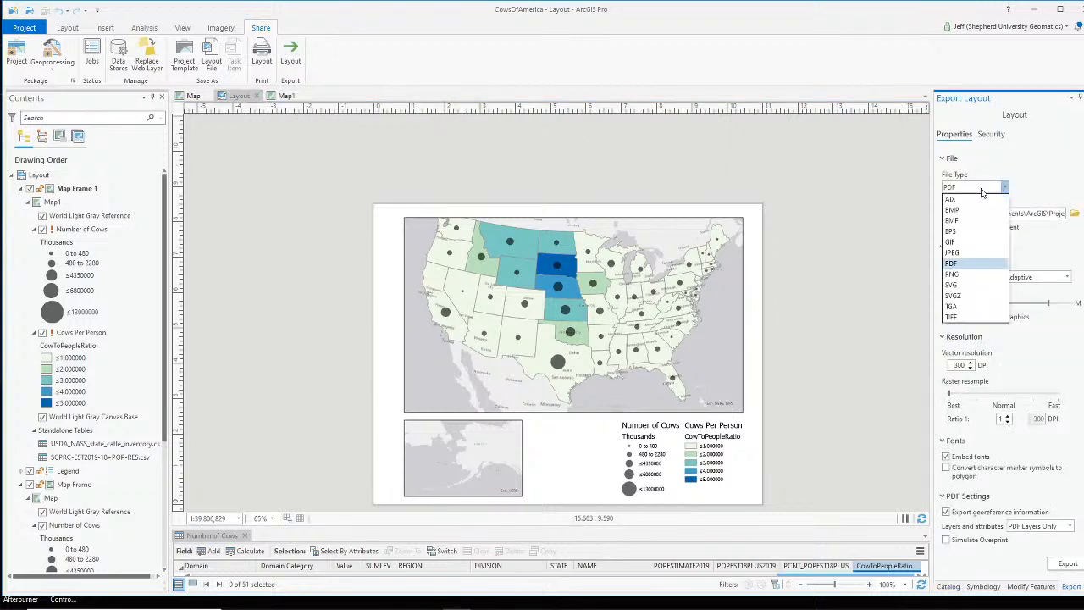
left_click(974, 264)
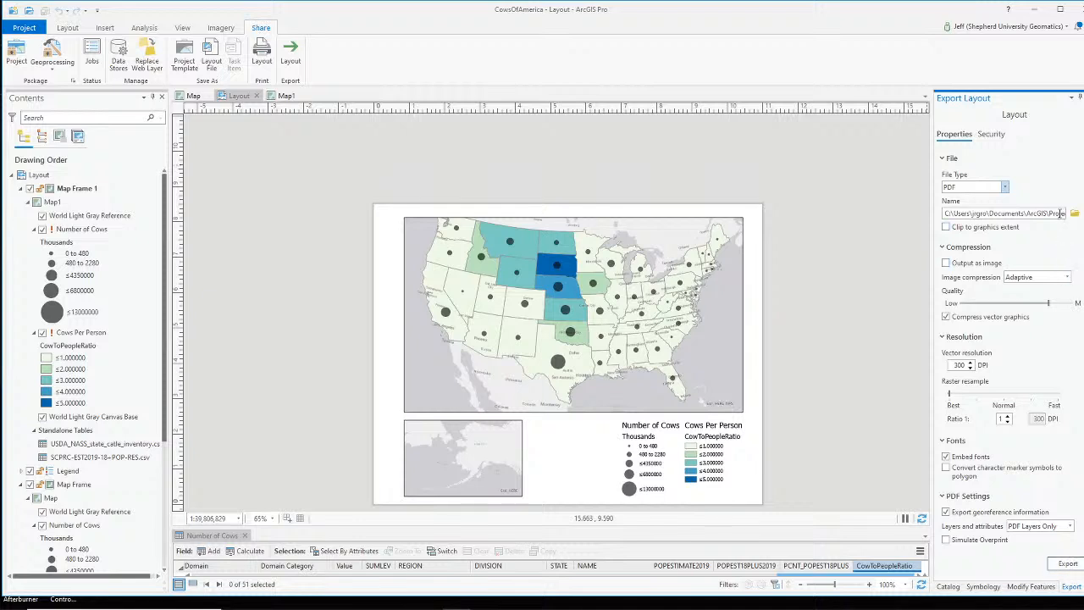
left_click_drag(1062, 214, 1067, 214)
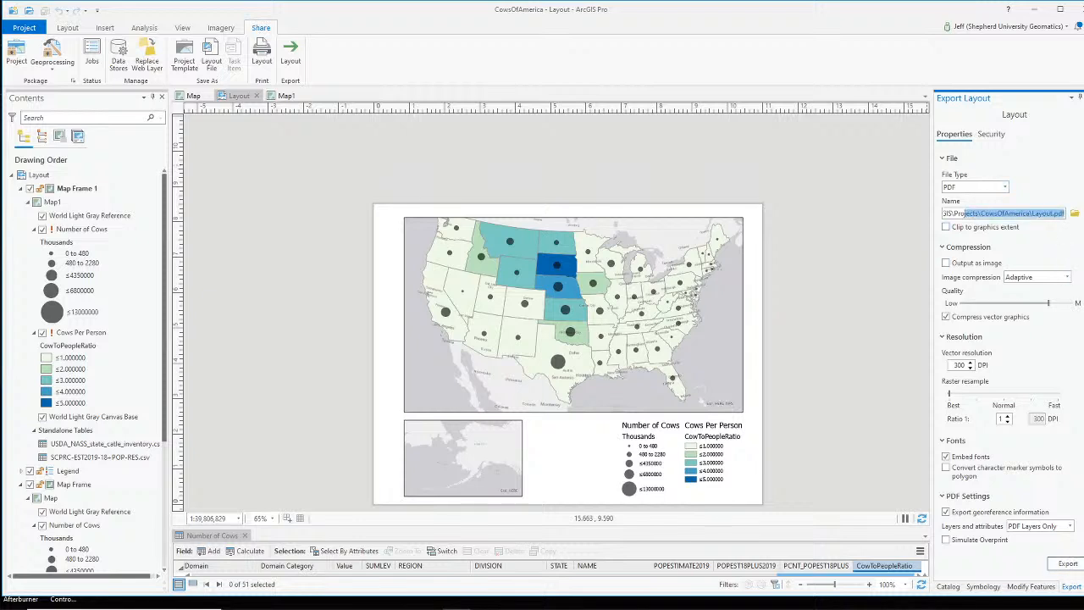
left_click(1069, 564)
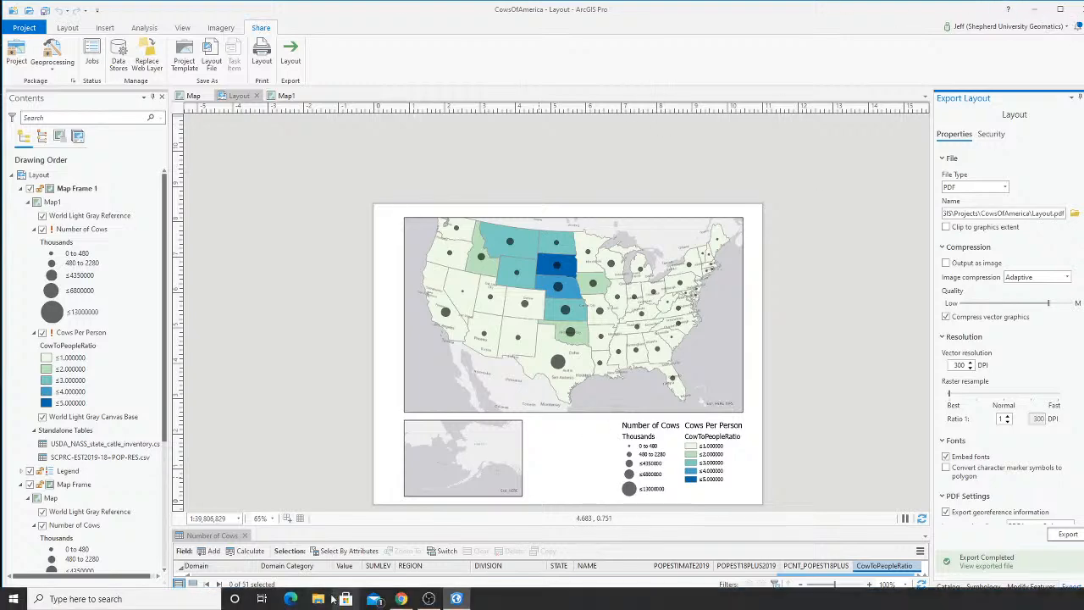
Switch to File Explorer and browse to the CowsOfAmerica folder inside Documents, ArcGIS, Projects.
left_click(319, 599)
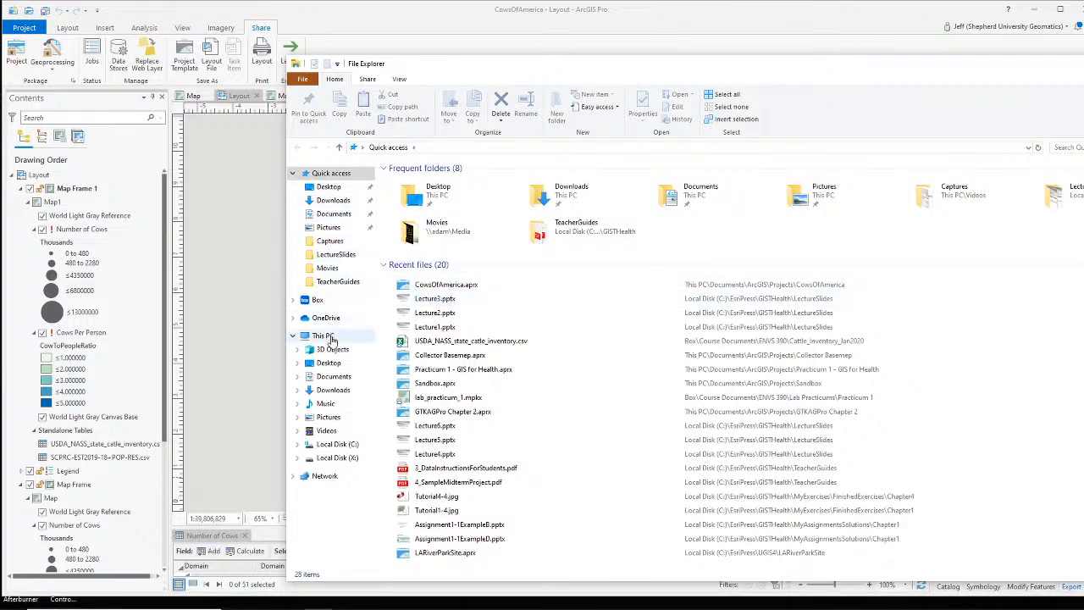
left_click(333, 447)
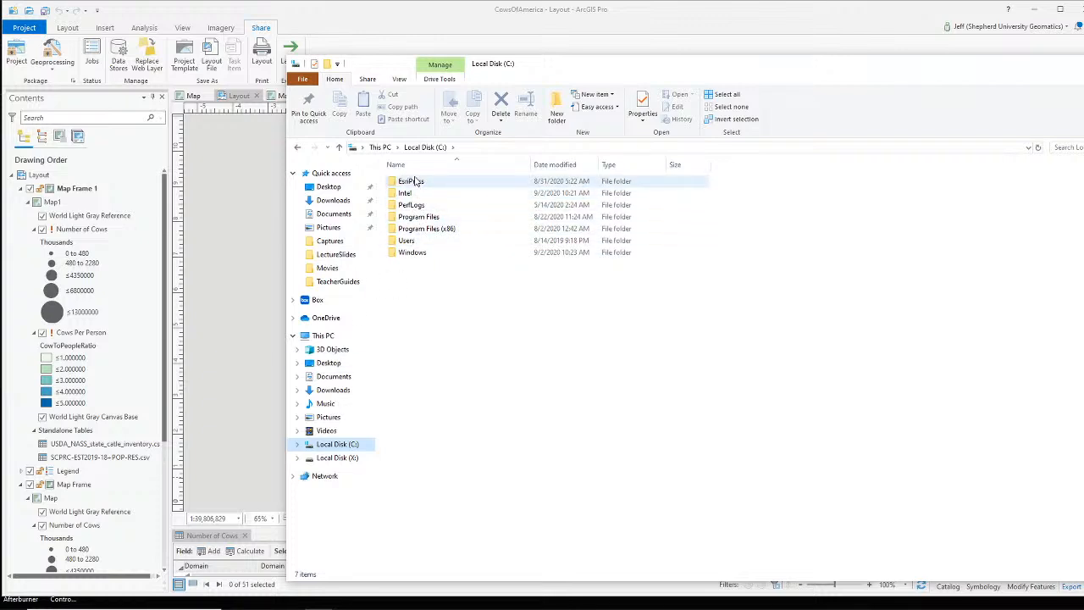
double_click(413, 182)
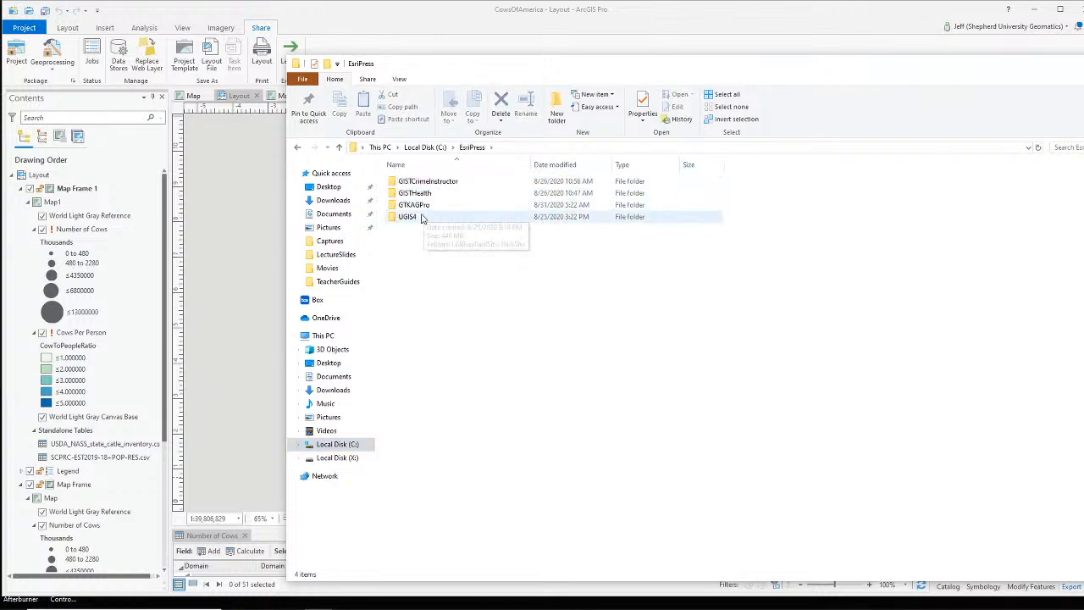
left_click(416, 147)
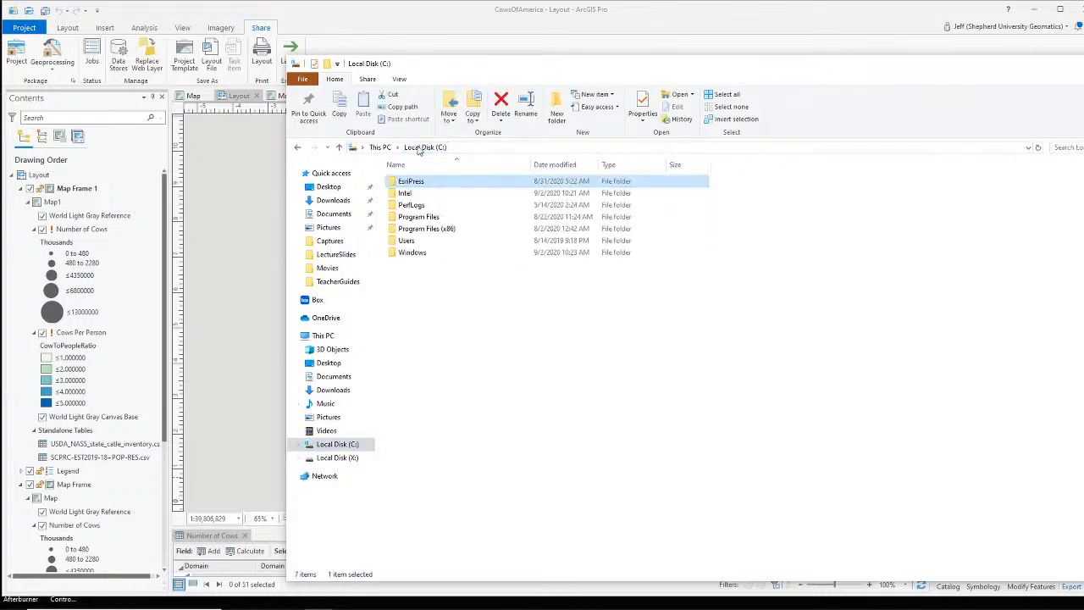
left_click(418, 243)
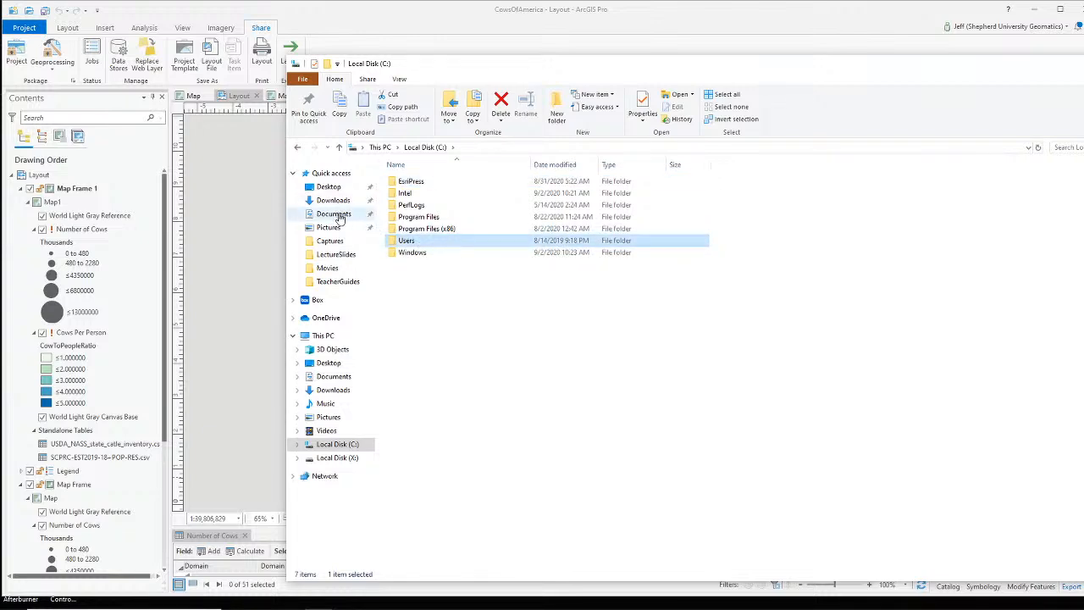
left_click(334, 215)
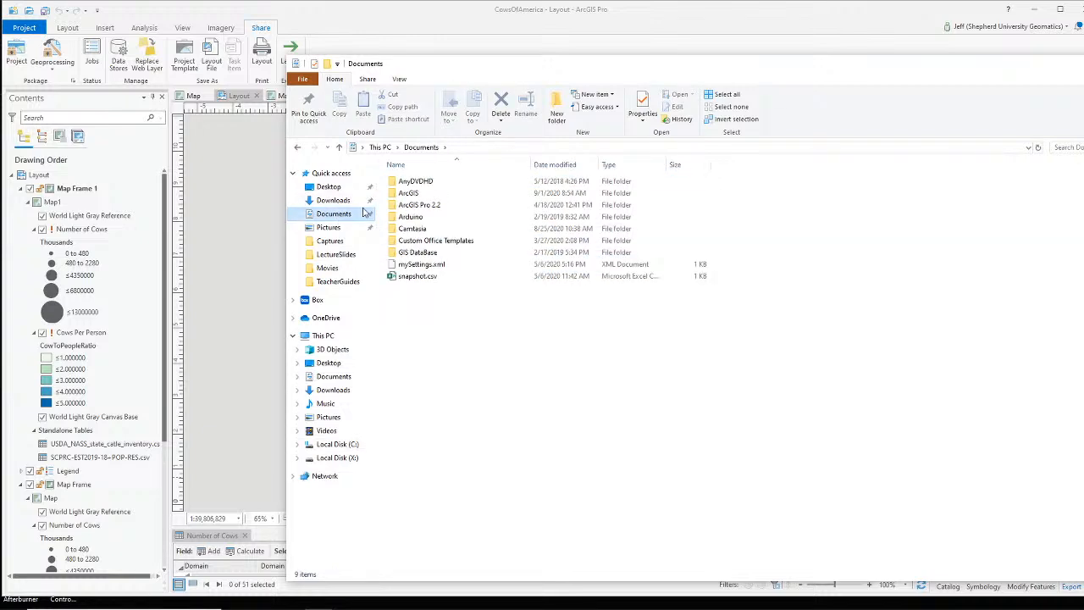
double_click(414, 194)
double_click(424, 195)
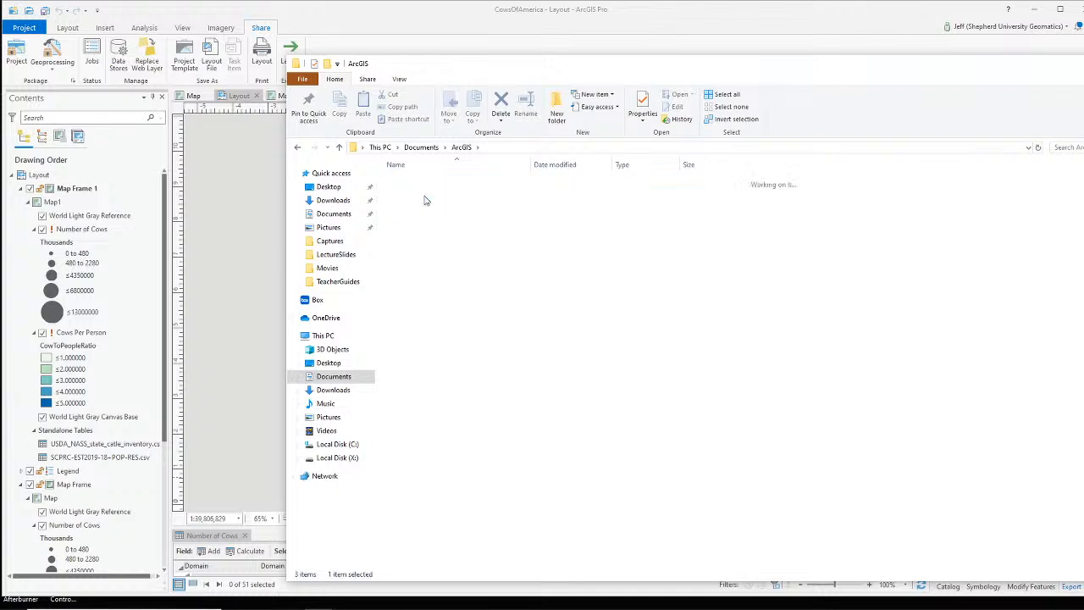
double_click(447, 197)
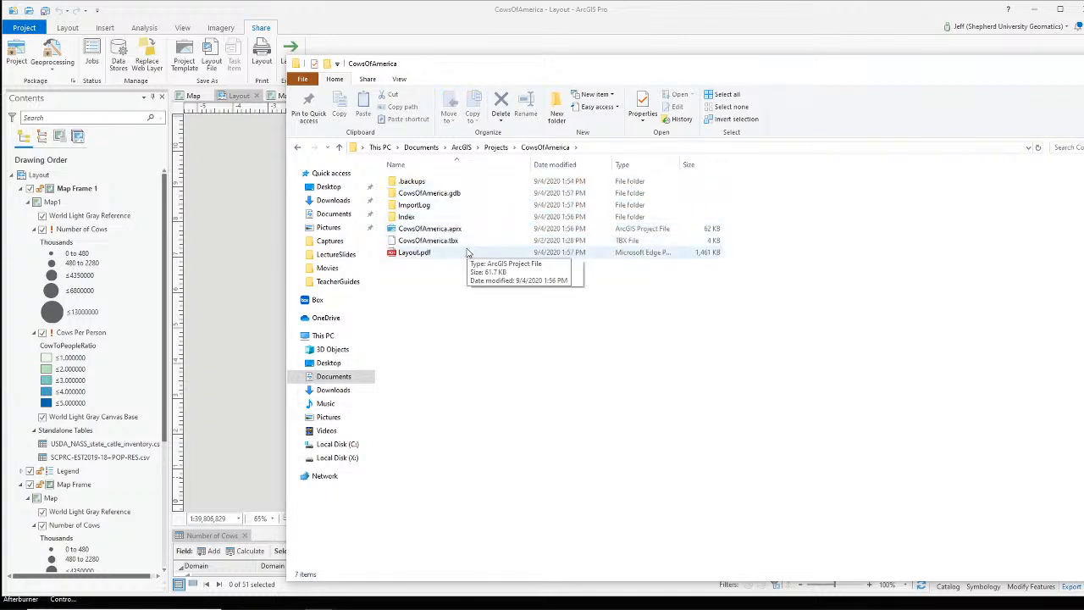
Open the exported Layout.pdf and bring its whole page into view to check the main map, Alaska inset and legend.
left_click(424, 256)
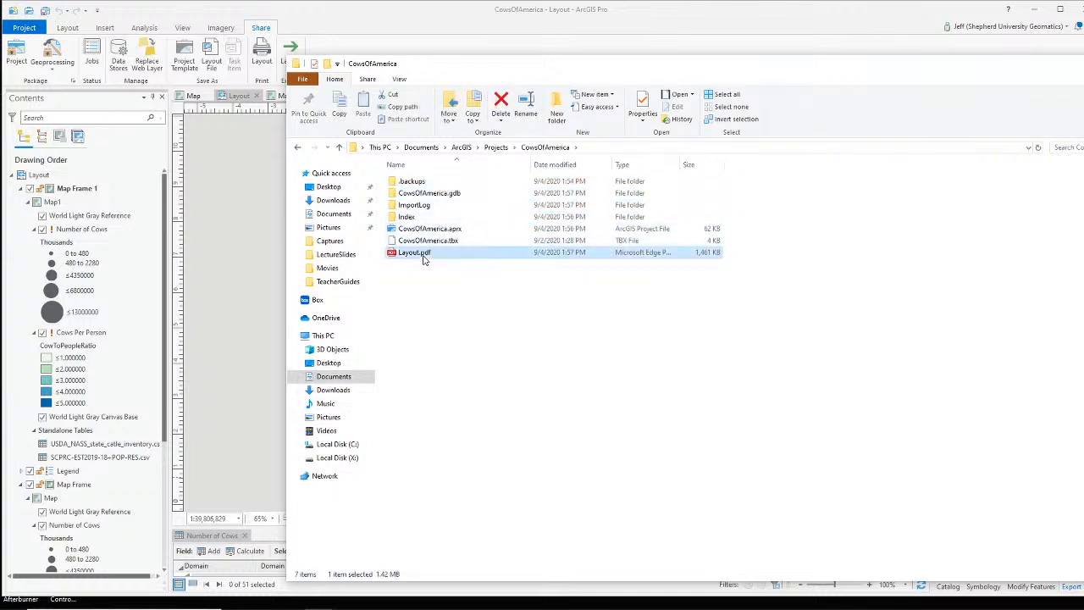
double_click(513, 251)
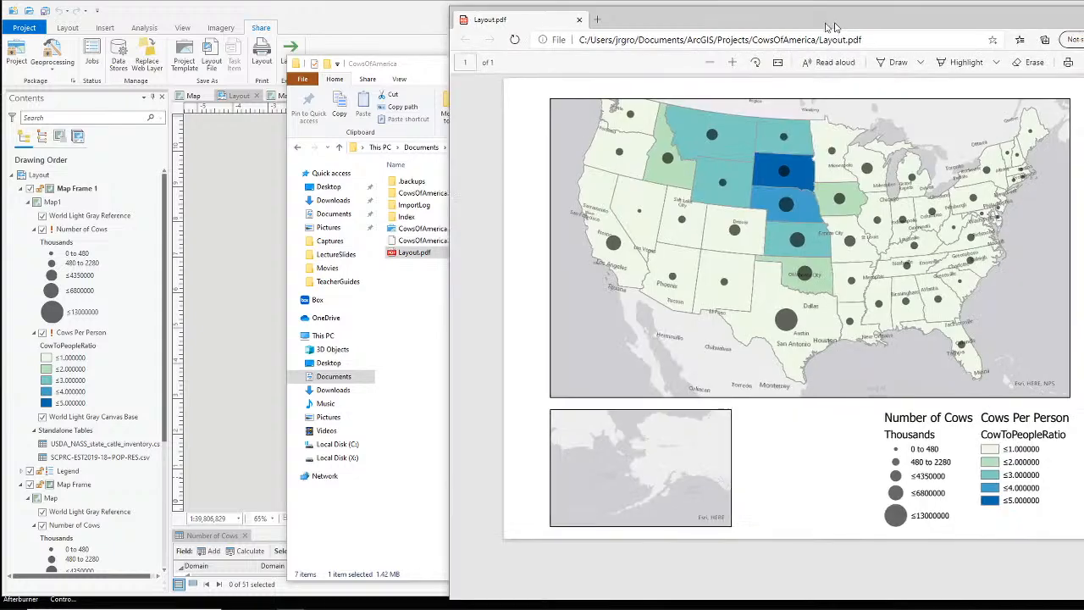
left_click_drag(852, 25, 549, 25)
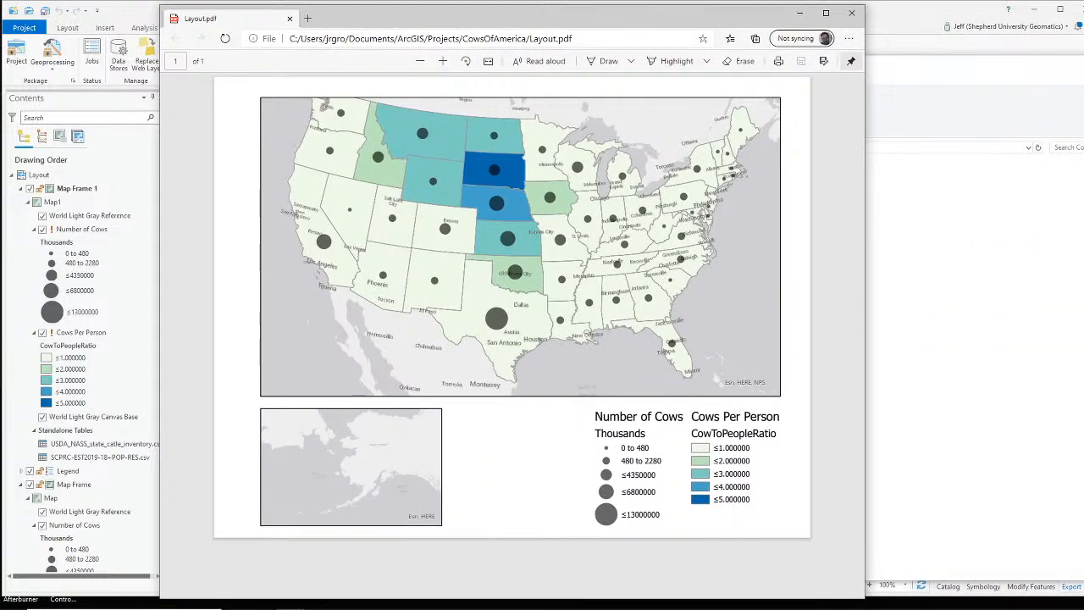
key("alt+Tab")
left_click_drag(526, 16, 556, 16)
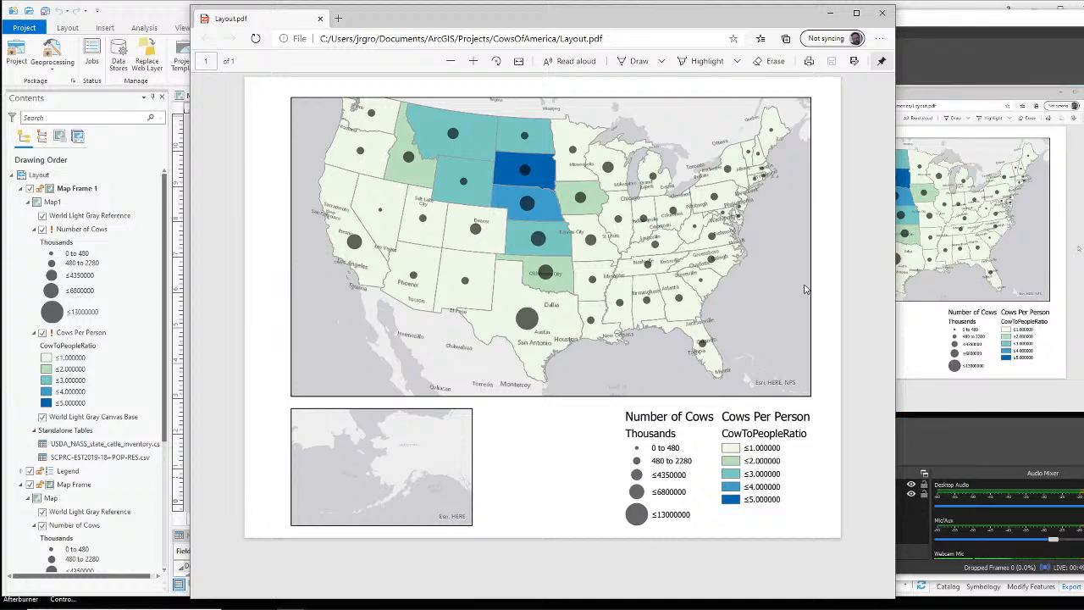
left_click(1069, 32)
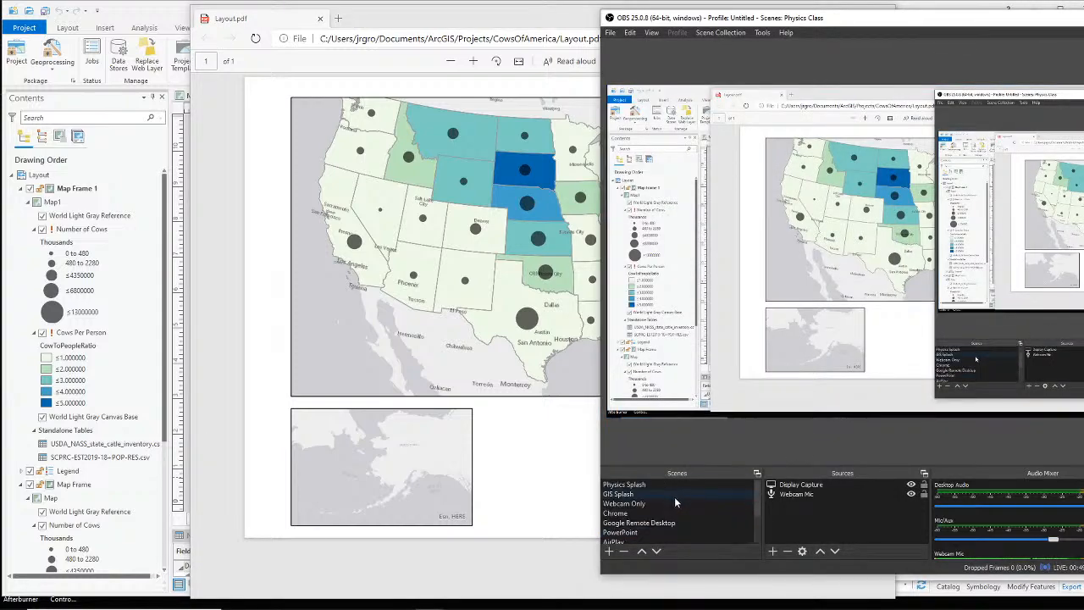
left_click(674, 504)
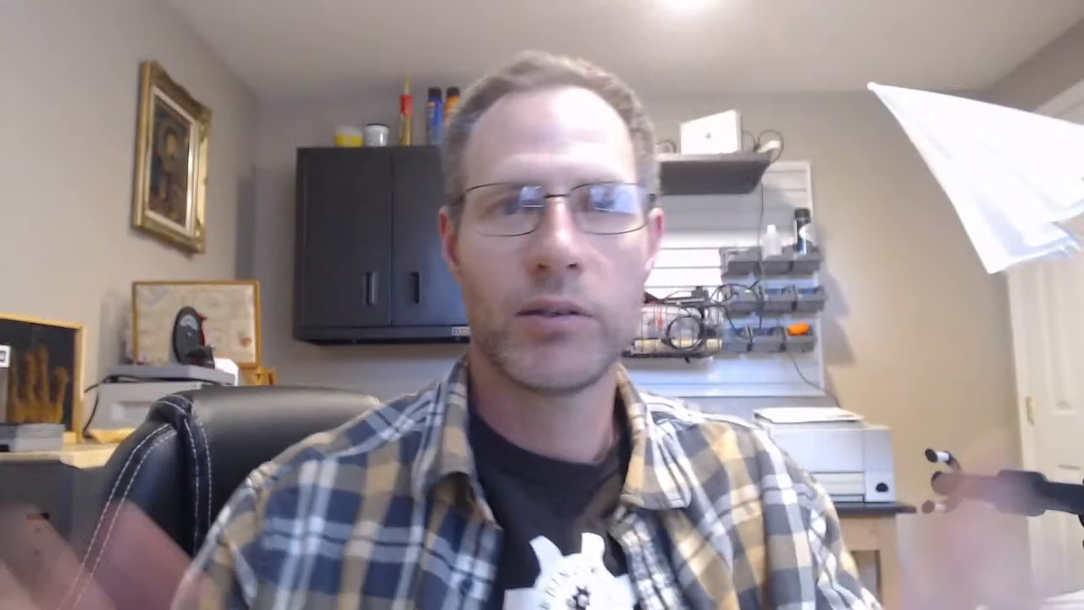